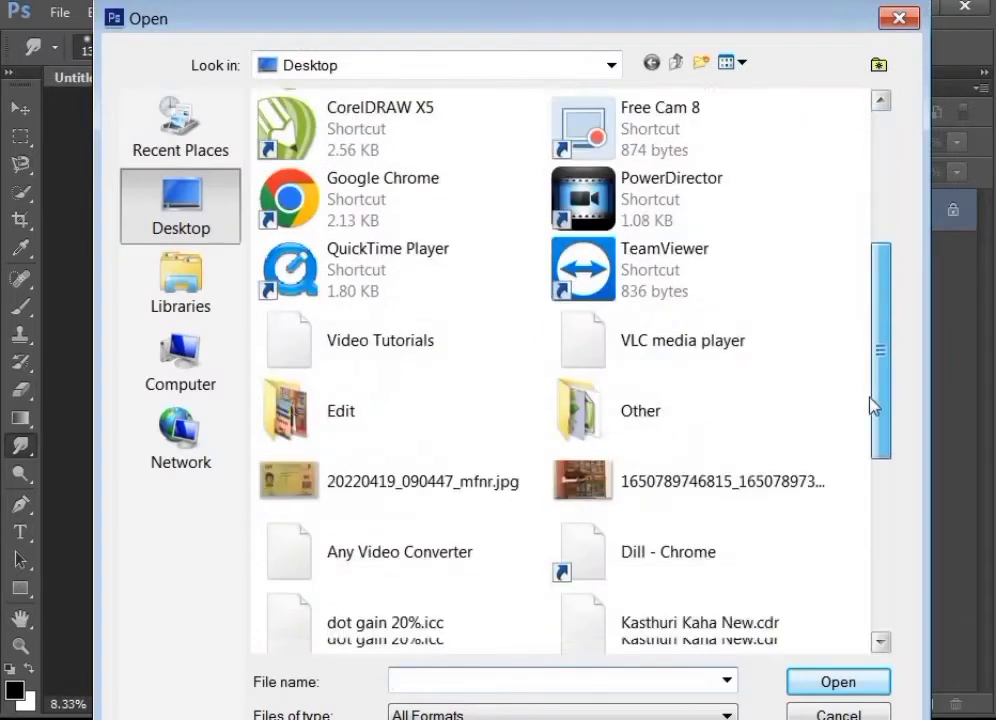
pyautogui.doubleClick(619, 292)
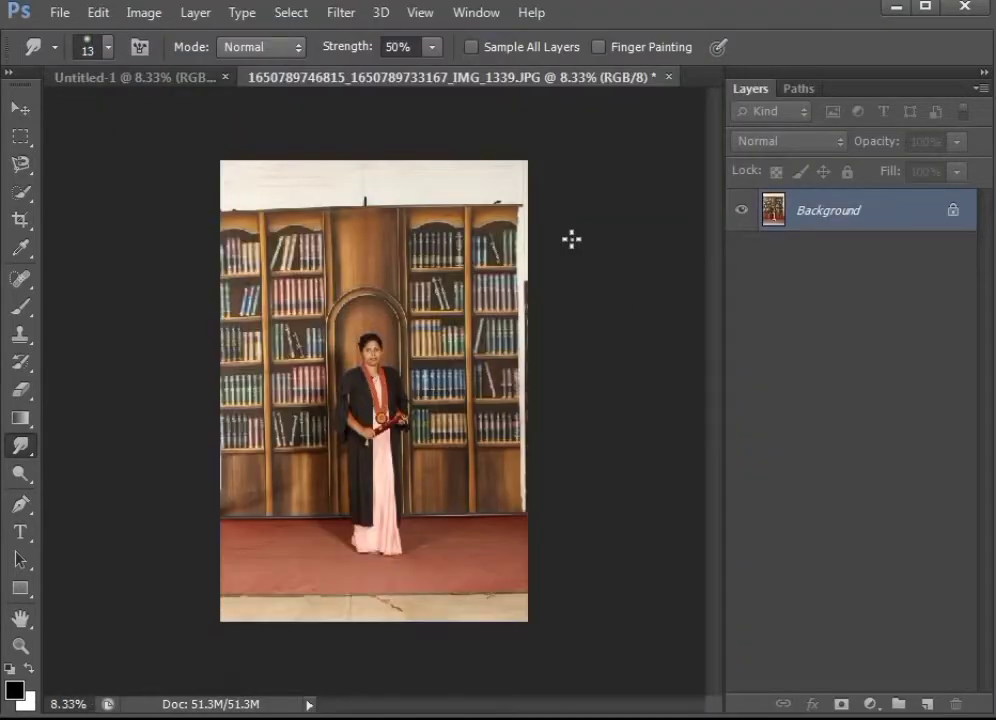
pyautogui.click(21, 107)
pyautogui.moveTo(329, 296); pyautogui.dragTo(333, 376)
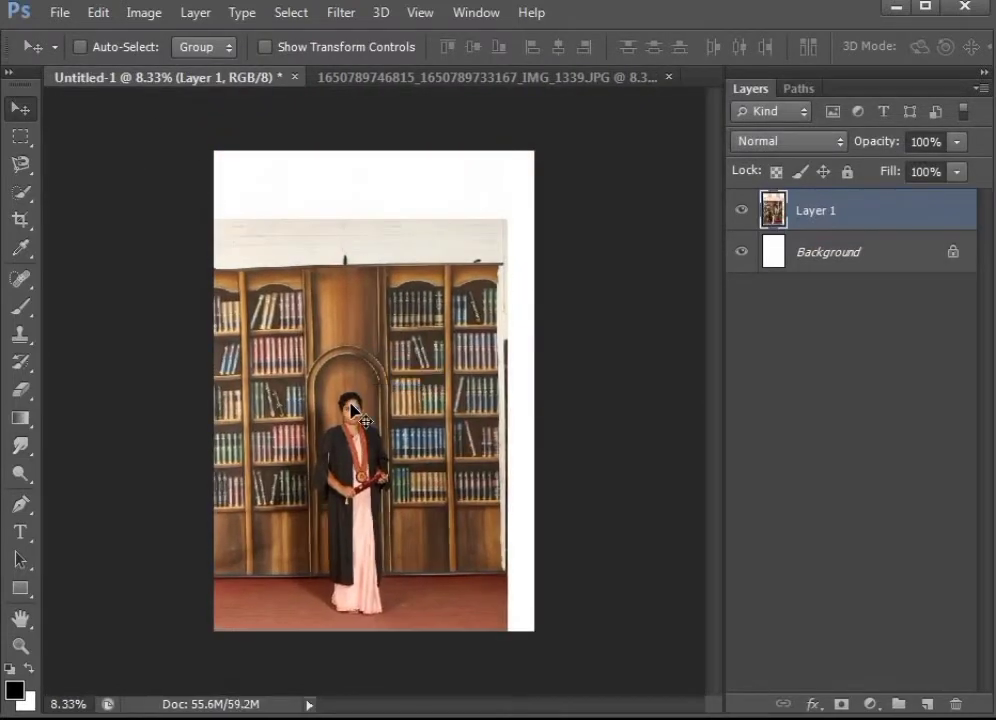
# Step: Scale the portrait layer to about 132%, rotate it about 1.07° to straighten it, and reposition it to fill the canvas
pyautogui.hotkey('ctrl', 't')
pyautogui.moveTo(497, 224); pyautogui.dragTo(600, 74)
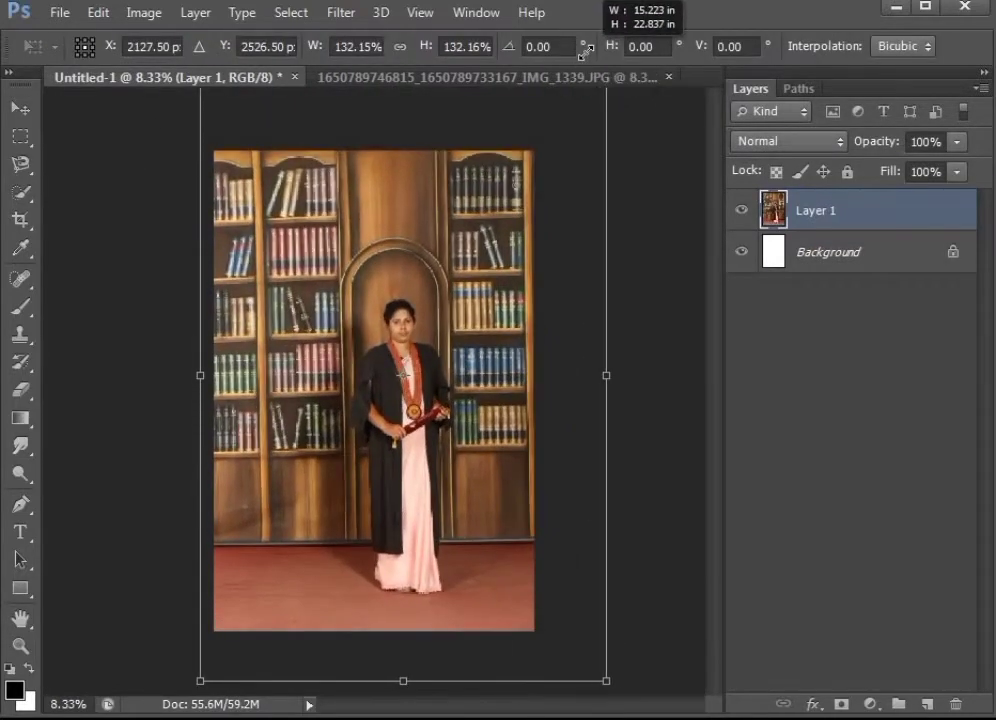
pyautogui.moveTo(487, 289); pyautogui.dragTo(471, 313)
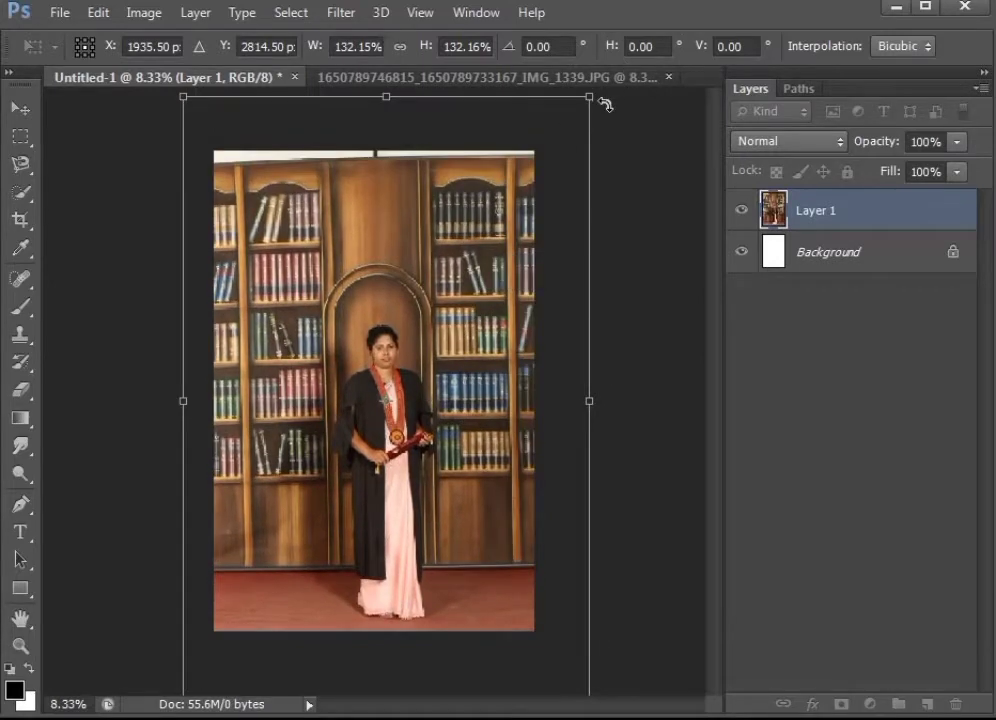
pyautogui.moveTo(605, 104); pyautogui.dragTo(607, 112)
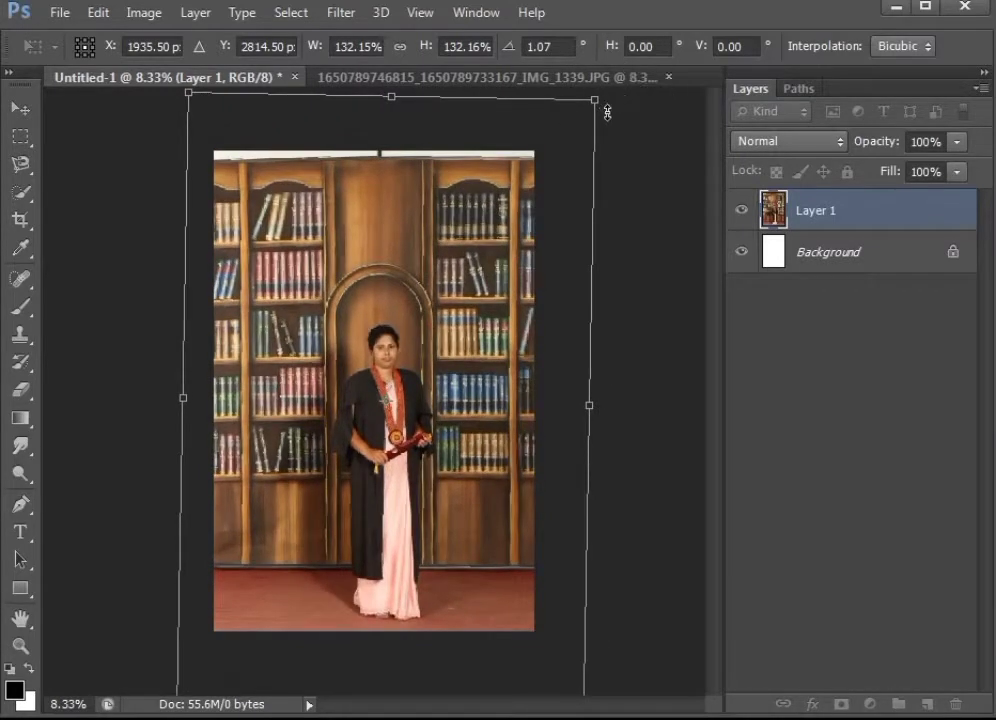
pyautogui.press('Return')
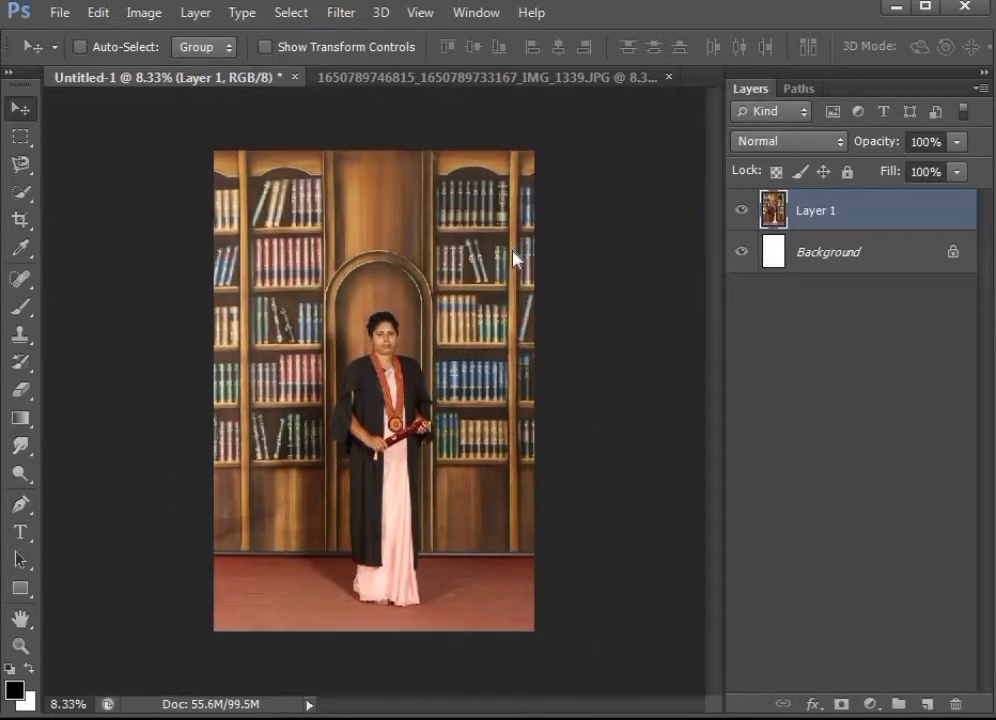
# Step: Nudge the portrait layer slightly to the left so the woman sits centred in the canvas
pyautogui.press('Left')
pyautogui.press('Left')
pyautogui.press('Left')
pyautogui.press('Left')
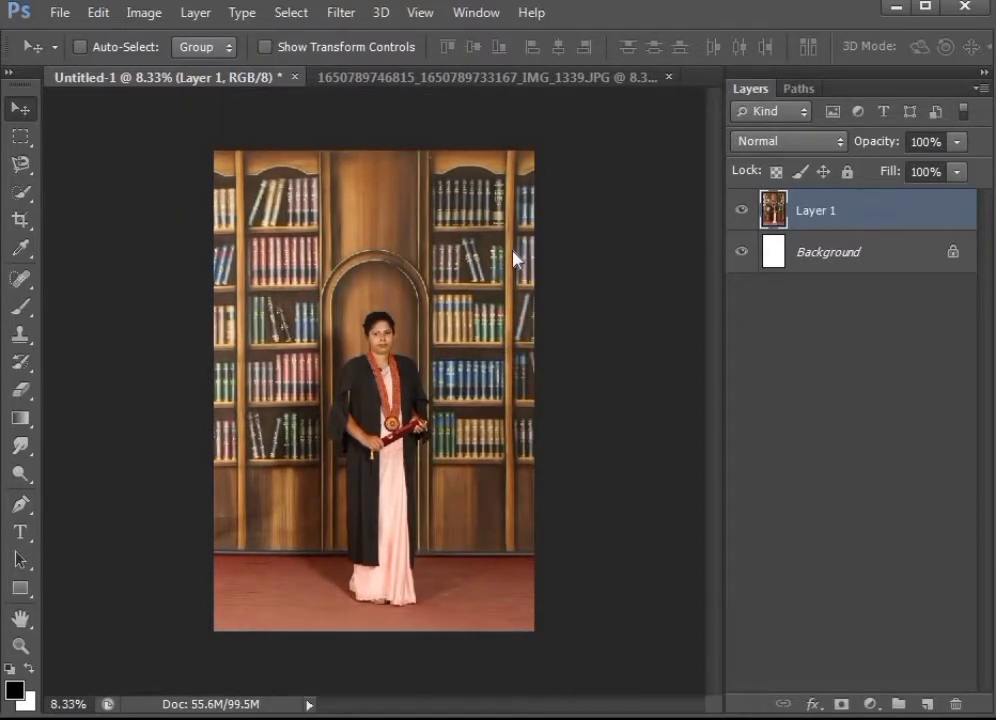
pyautogui.press('Left')
pyautogui.press('Left')
# Step: Examine the portrait up close for flaws, covering the dress, bookshelves, arch and face
pyautogui.scroll(3, 399, 324)
pyautogui.scroll(-2, 399, 324)
pyautogui.scroll(4, 398, 322)
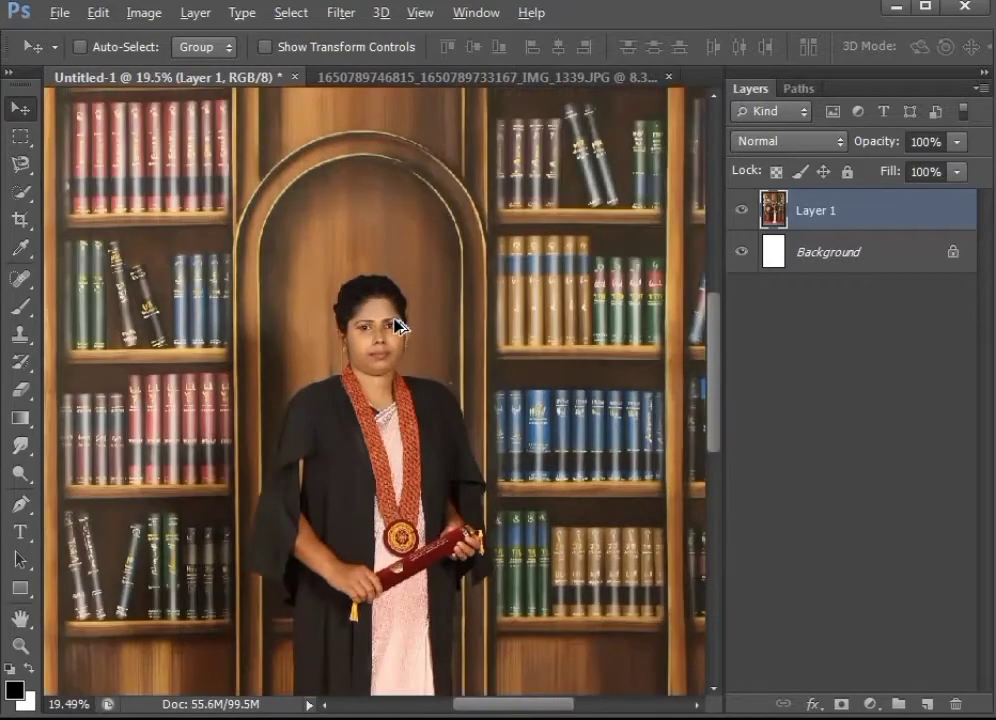
pyautogui.scroll(3, 399, 324)
pyautogui.scroll(-10, 396, 333)
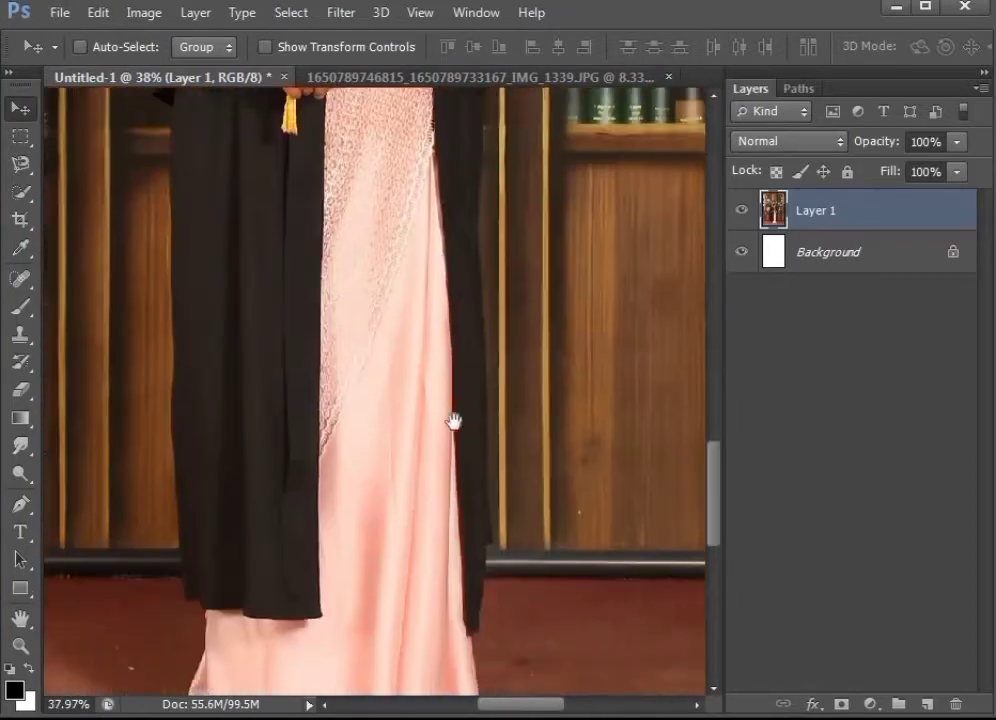
pyautogui.scroll(-5, 467, 474)
pyautogui.hscroll(5, 683, 342)
pyautogui.scroll(6, 549, 629)
pyautogui.hscroll(2, 545, 533)
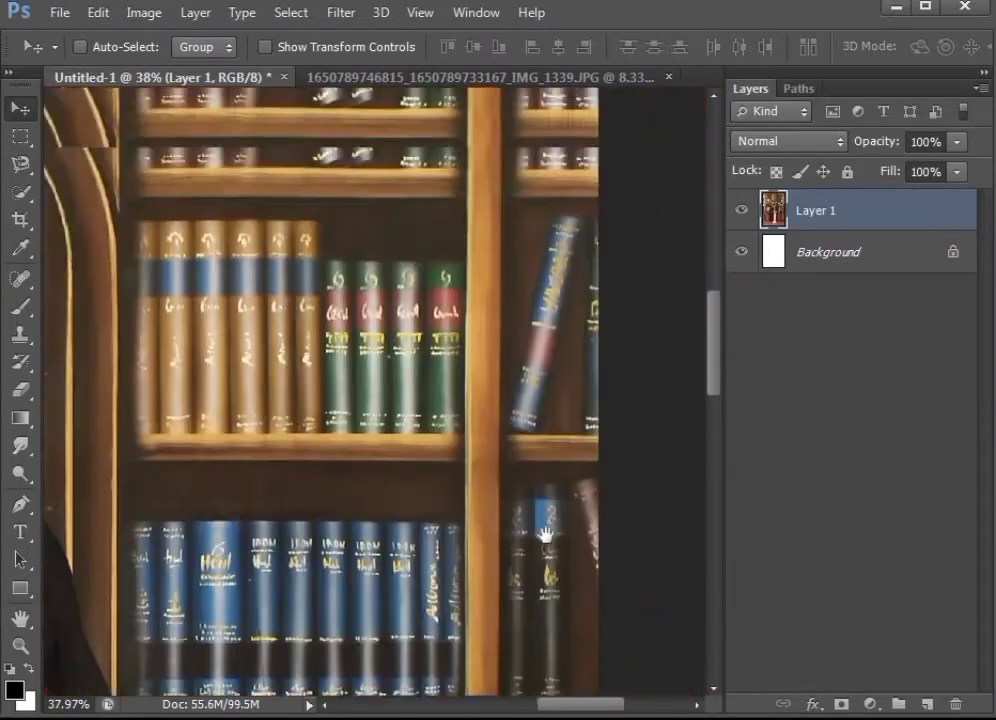
pyautogui.moveTo(480, 340); pyautogui.dragTo(458, 569)
pyautogui.moveTo(260, 380); pyautogui.dragTo(560, 455)
pyautogui.moveTo(325, 573); pyautogui.dragTo(373, 364)
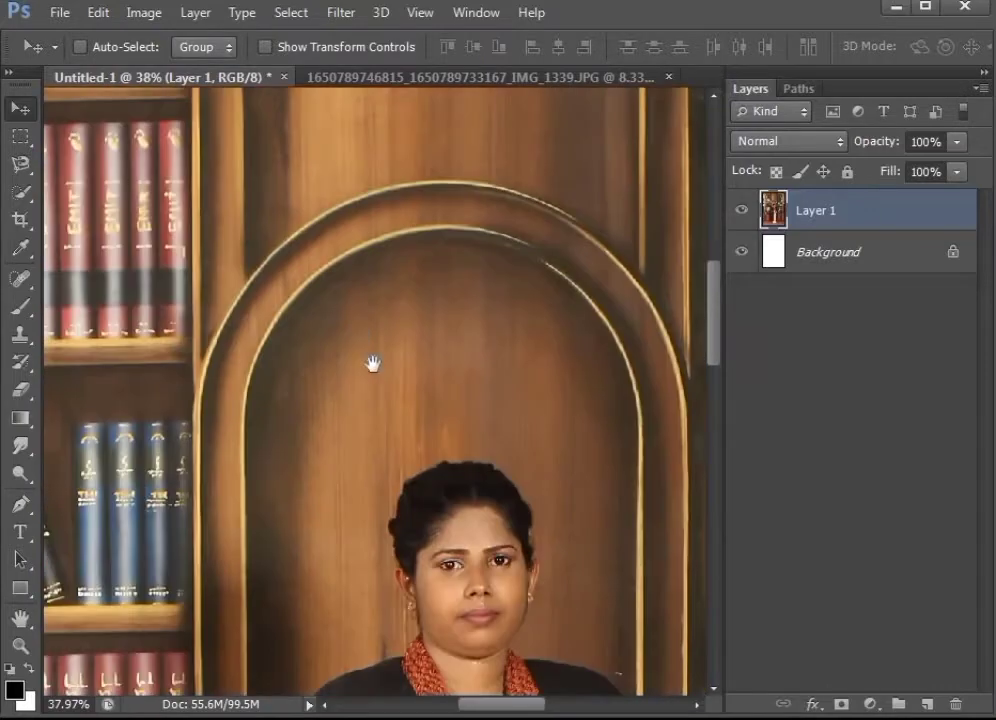
pyautogui.scroll(-3, 373, 364)
pyautogui.scroll(2, 383, 383)
pyautogui.scroll(6, 393, 385)
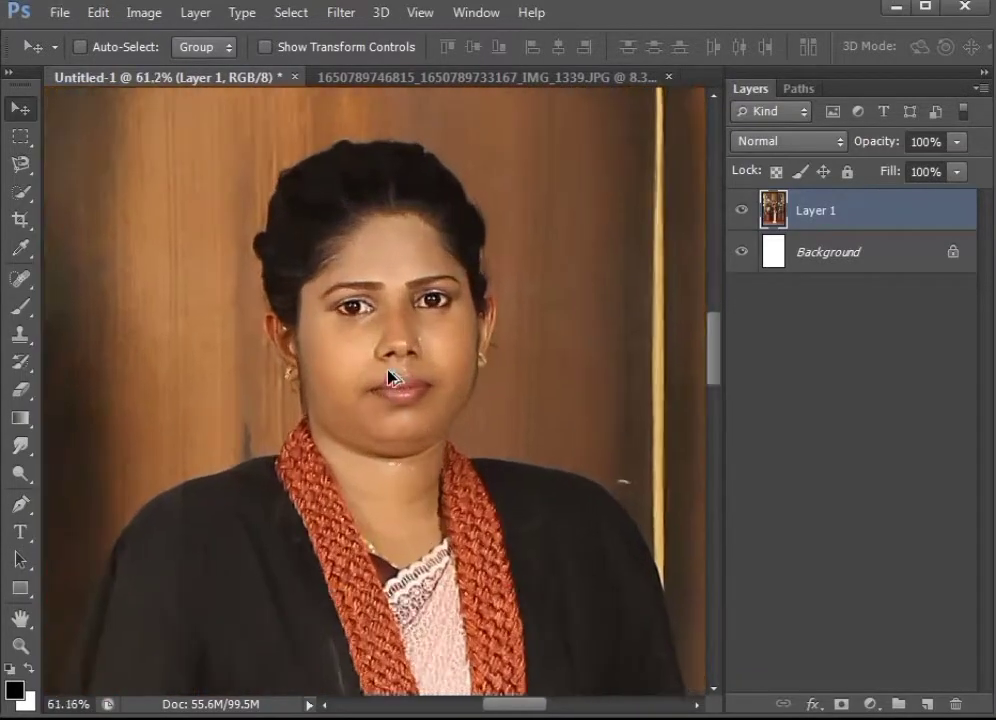
pyautogui.scroll(2, 410, 369)
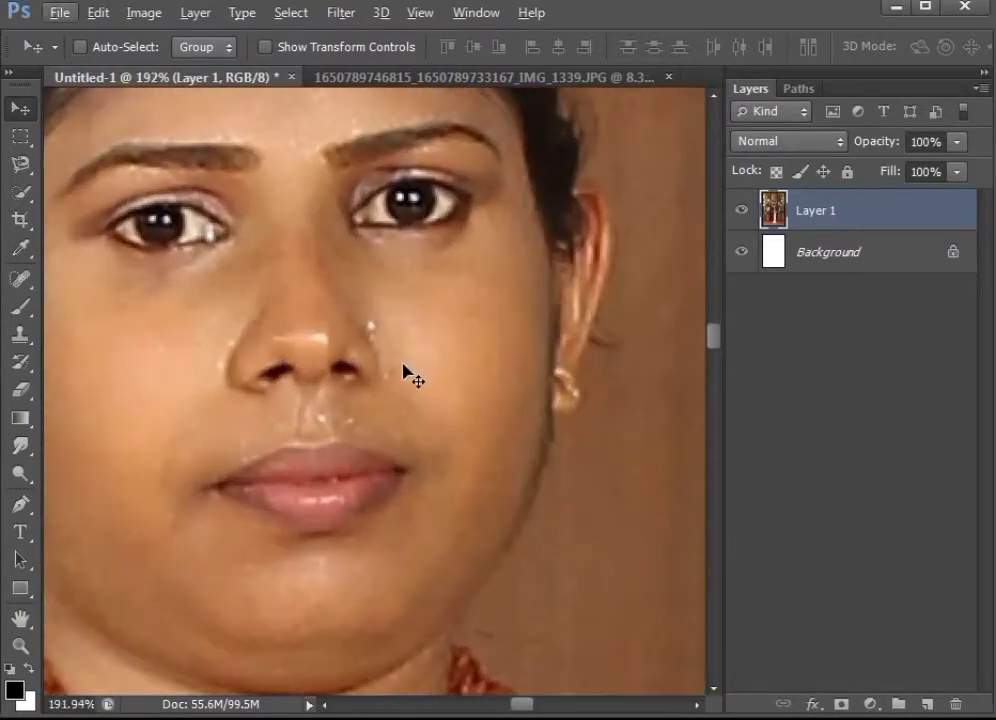
# Step: Set the Spot Healing Brush to 16 px and heal the bright spots beside the nose and above the upper lip
pyautogui.click(20, 279)
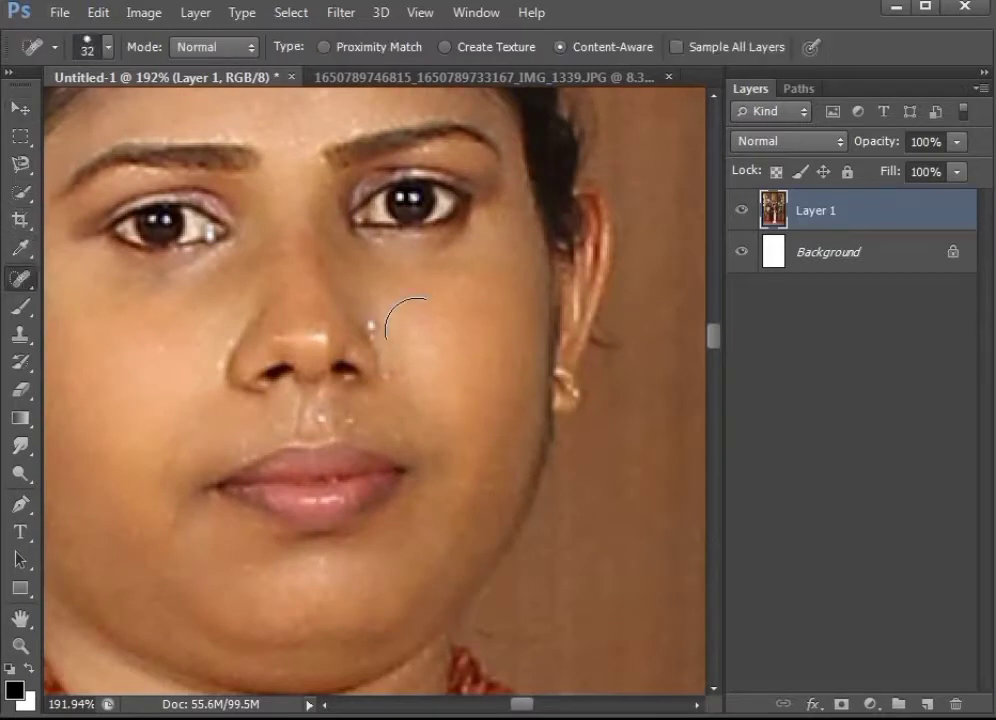
pyautogui.rightClick(426, 330)
pyautogui.moveTo(466, 377); pyautogui.dragTo(469, 378)
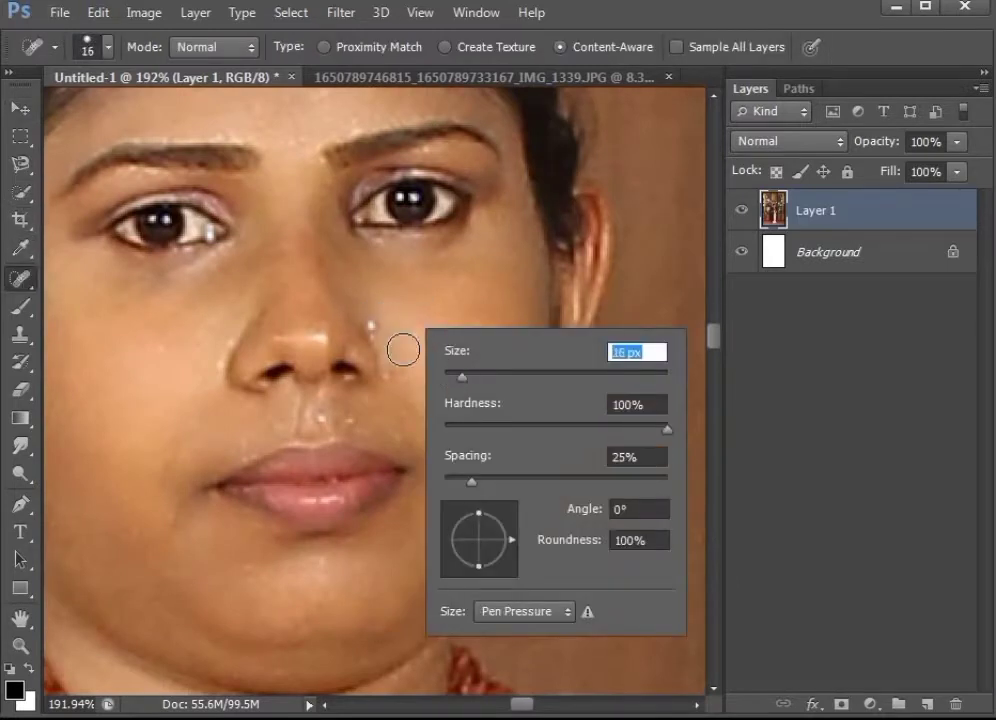
pyautogui.click(370, 323)
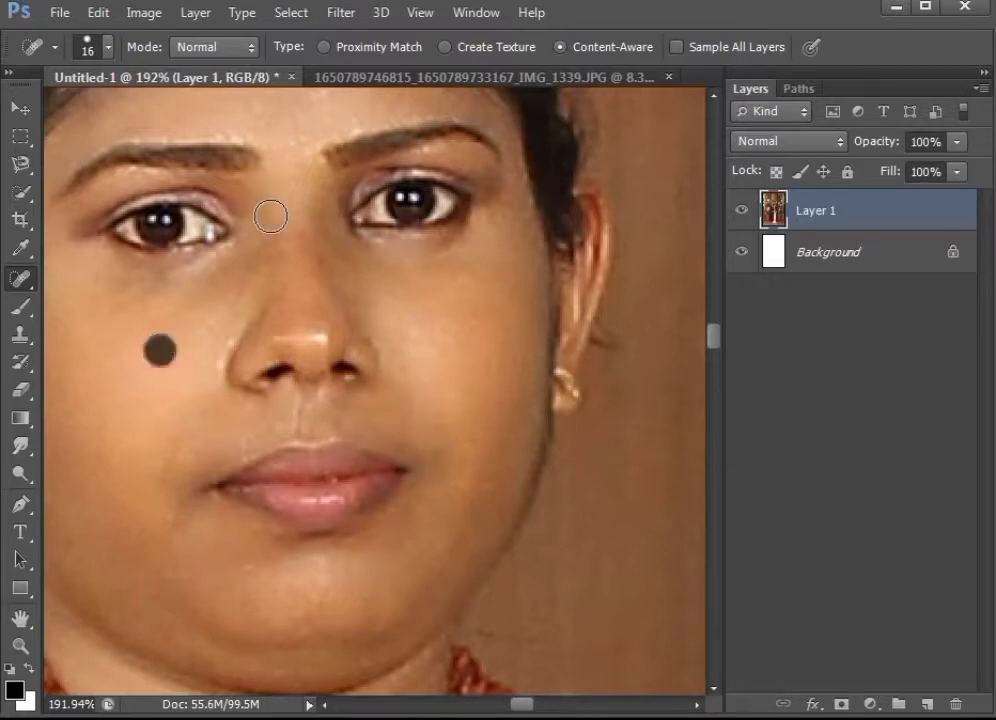
# Step: Heal the remaining small blemishes and shiny spots around the woman's nose and cheeks
pyautogui.scroll(5, 270, 216)
pyautogui.moveTo(408, 406); pyautogui.dragTo(372, 218)
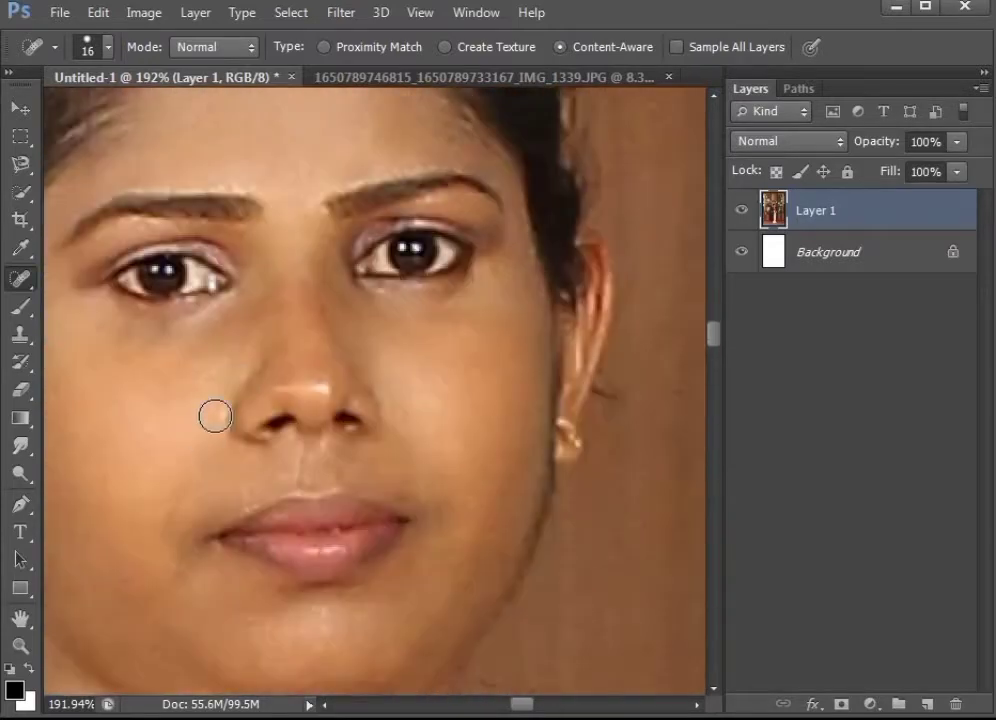
pyautogui.click(289, 383)
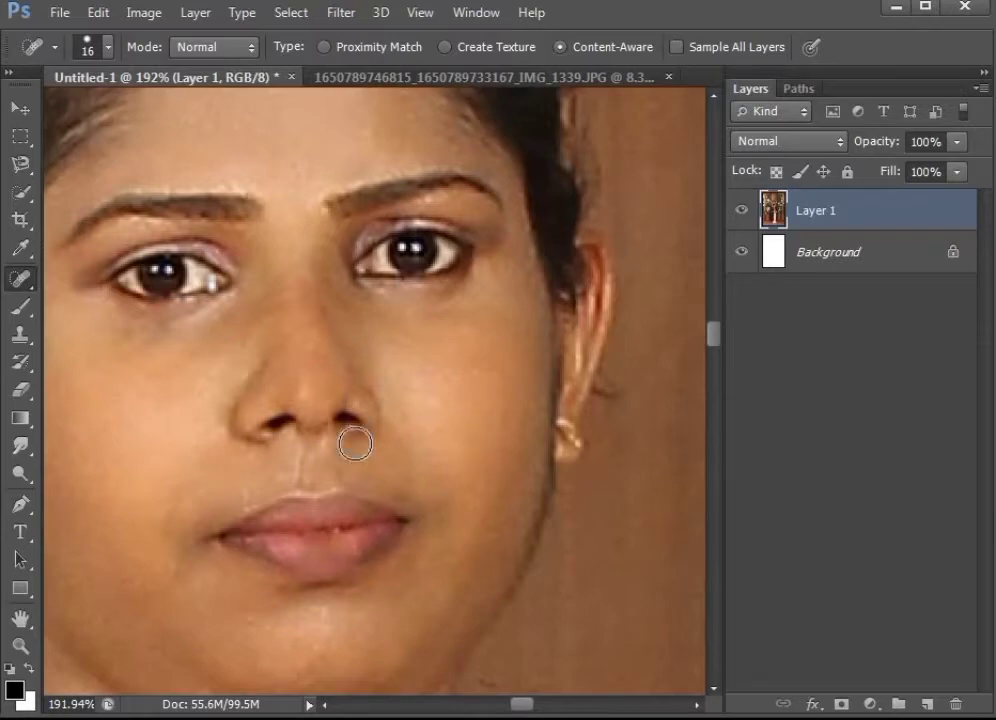
# Step: Examine the chin, neck, forehead and sash for remaining blemishes
pyautogui.scroll(-4, 498, 536)
pyautogui.hscroll(-2, 498, 536)
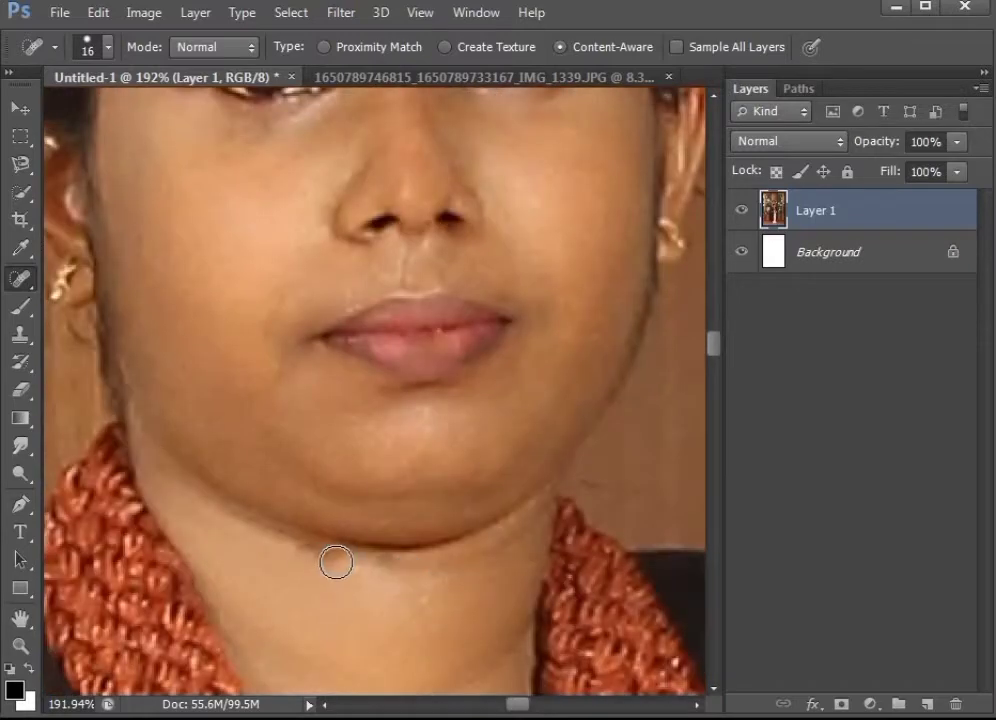
pyautogui.scroll(2, 290, 489)
pyautogui.hscroll(3, 290, 489)
pyautogui.scroll(1, 301, 480)
pyautogui.hscroll(-3, 301, 480)
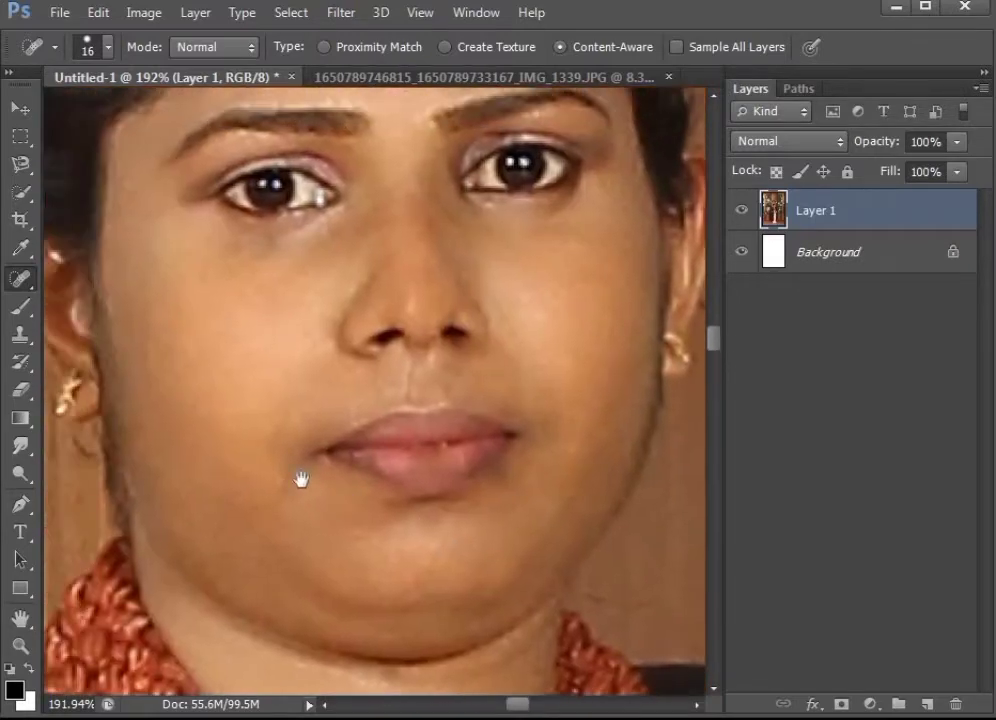
pyautogui.scroll(9, 256, 526)
pyautogui.hscroll(-1, 256, 526)
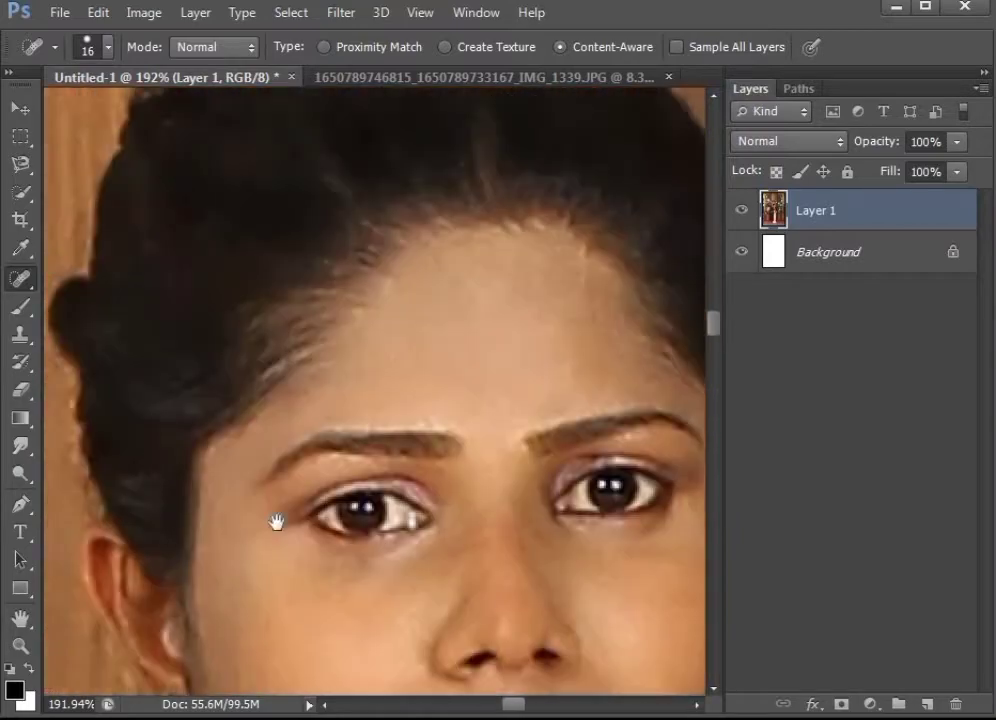
pyautogui.scroll(-18, 521, 539)
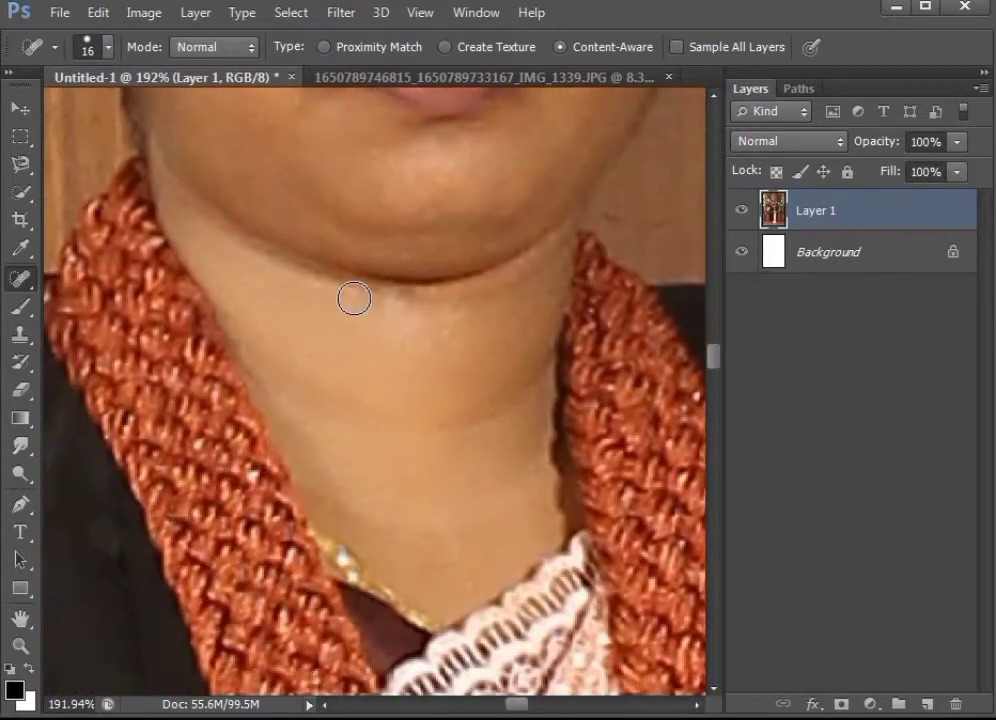
pyautogui.scroll(-12, 425, 465)
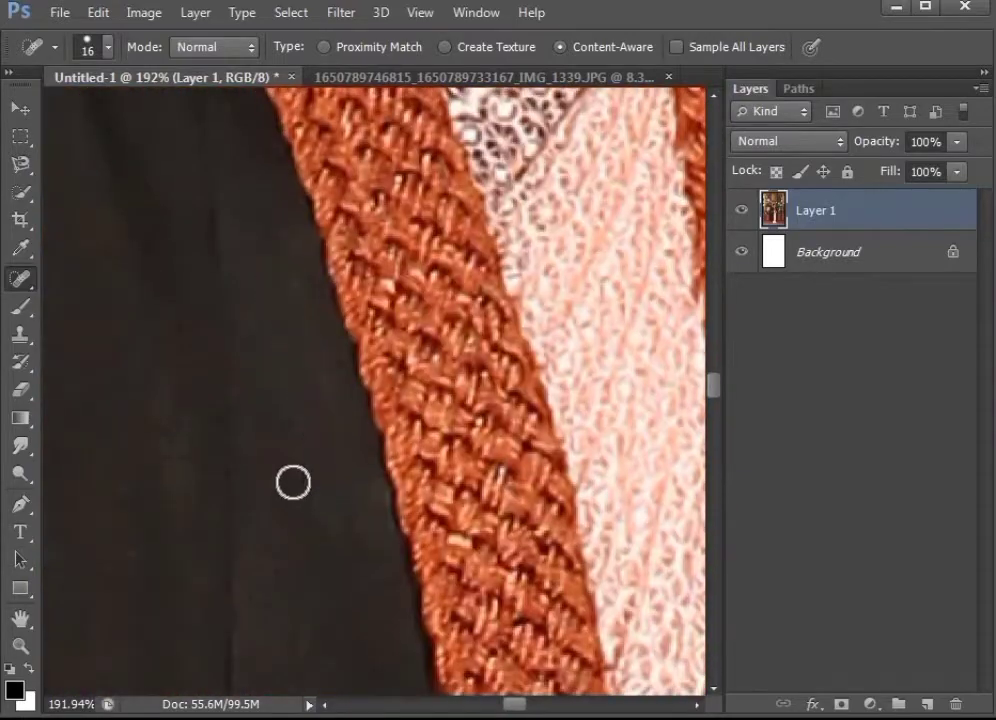
# Step: Check the black gown for flaws and heal the marks on the pink saree beside its lace border
pyautogui.moveTo(293, 483); pyautogui.dragTo(440, 251)
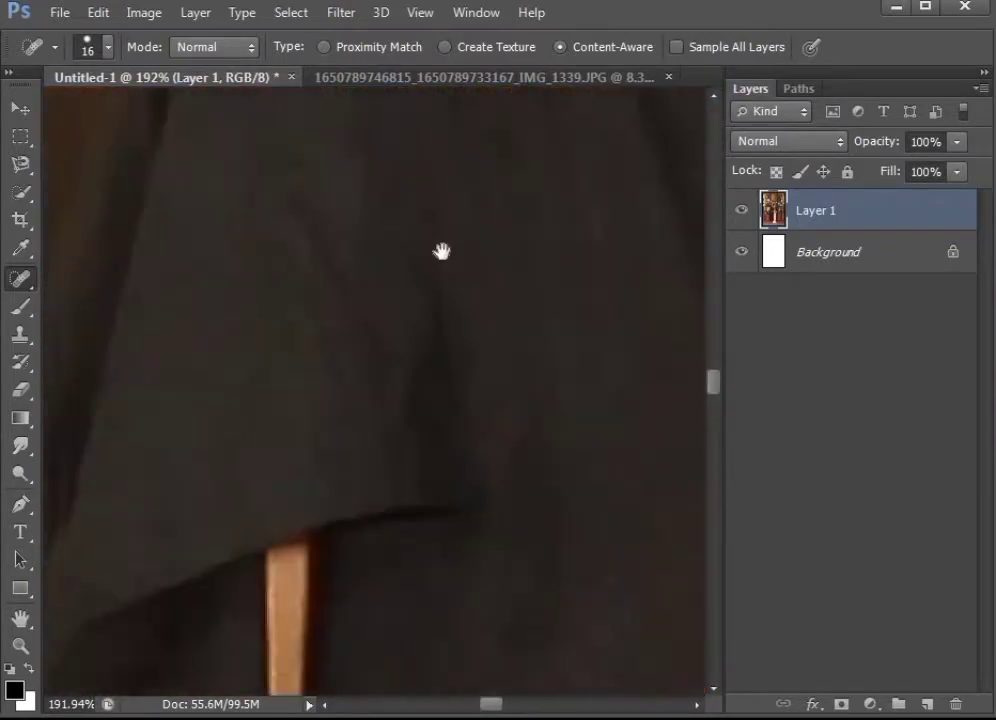
pyautogui.scroll(-3, 331, 311)
pyautogui.moveTo(331, 311); pyautogui.dragTo(424, 402)
pyautogui.hscroll(-5, 445, 425)
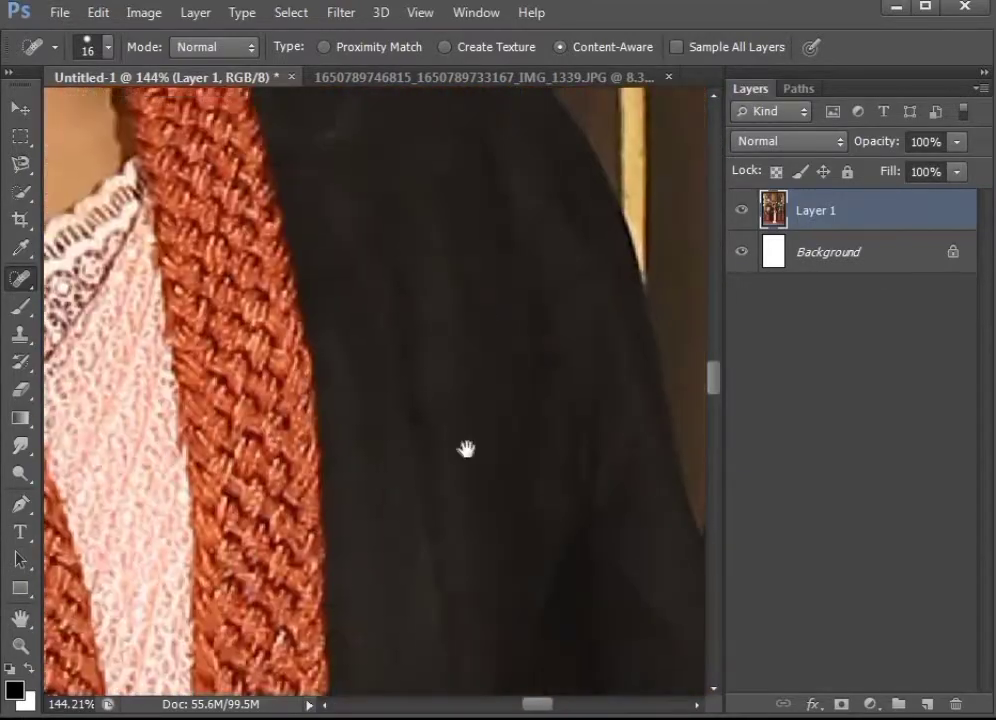
pyautogui.scroll(6, 547, 360)
pyautogui.scroll(-12, 426, 430)
pyautogui.scroll(-15, 421, 530)
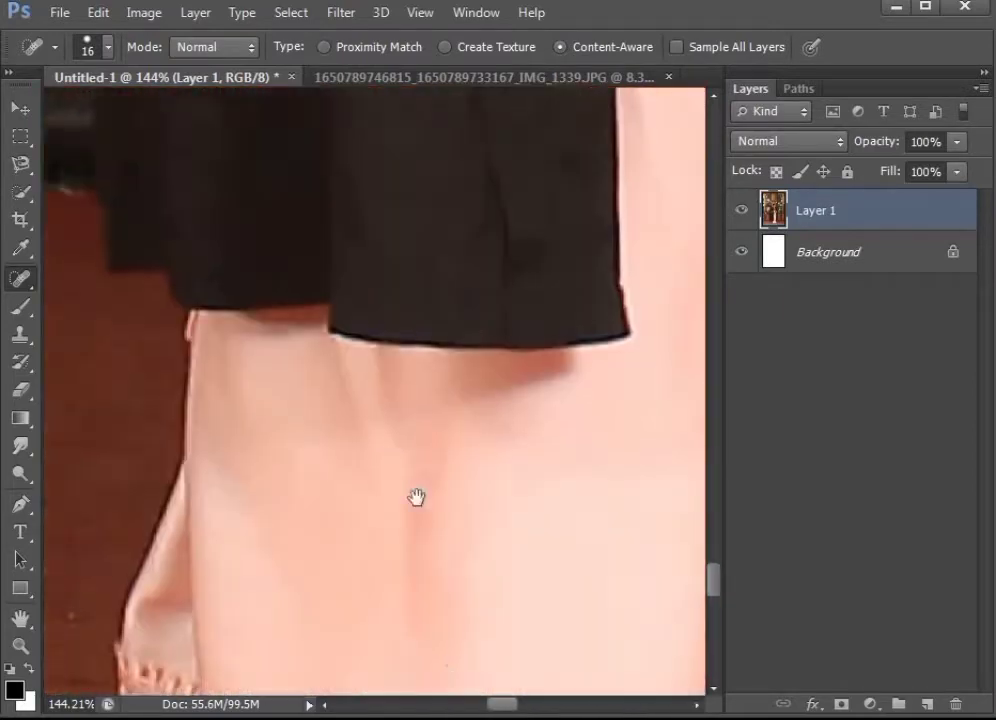
pyautogui.scroll(-3, 416, 496)
pyautogui.scroll(-2, 373, 500)
pyautogui.moveTo(416, 416); pyautogui.dragTo(467, 418)
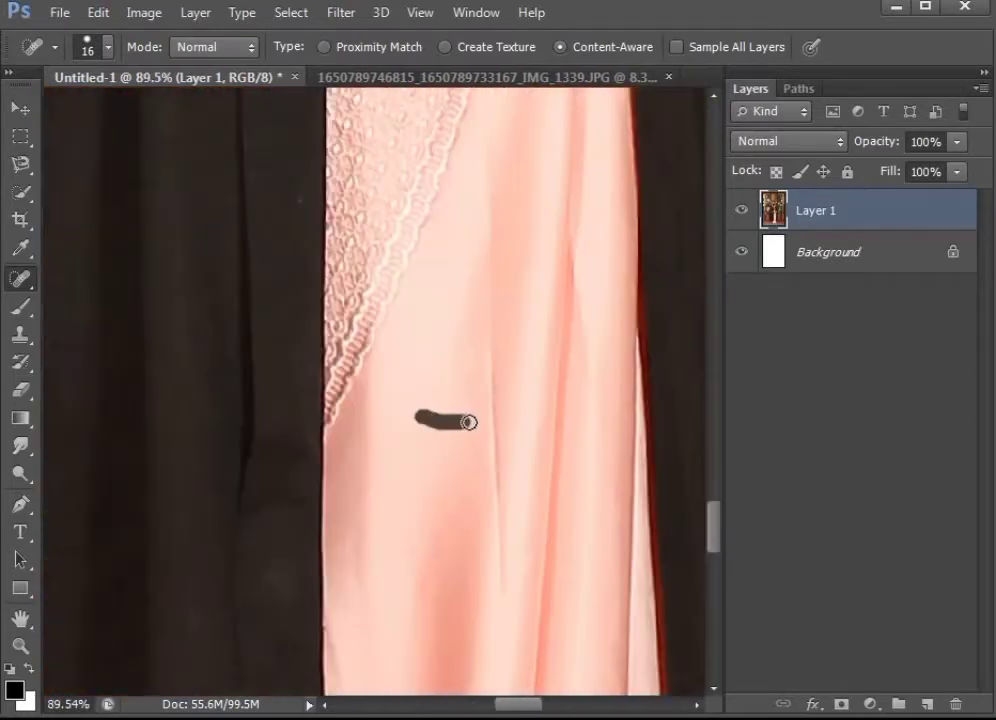
pyautogui.scroll(5, 402, 325)
pyautogui.click(402, 256)
# Step: Enlarge the Spot Healing Brush to 23 px and heal the marks on the wooden backdrop
pyautogui.scroll(5, 429, 561)
pyautogui.scroll(10, 429, 561)
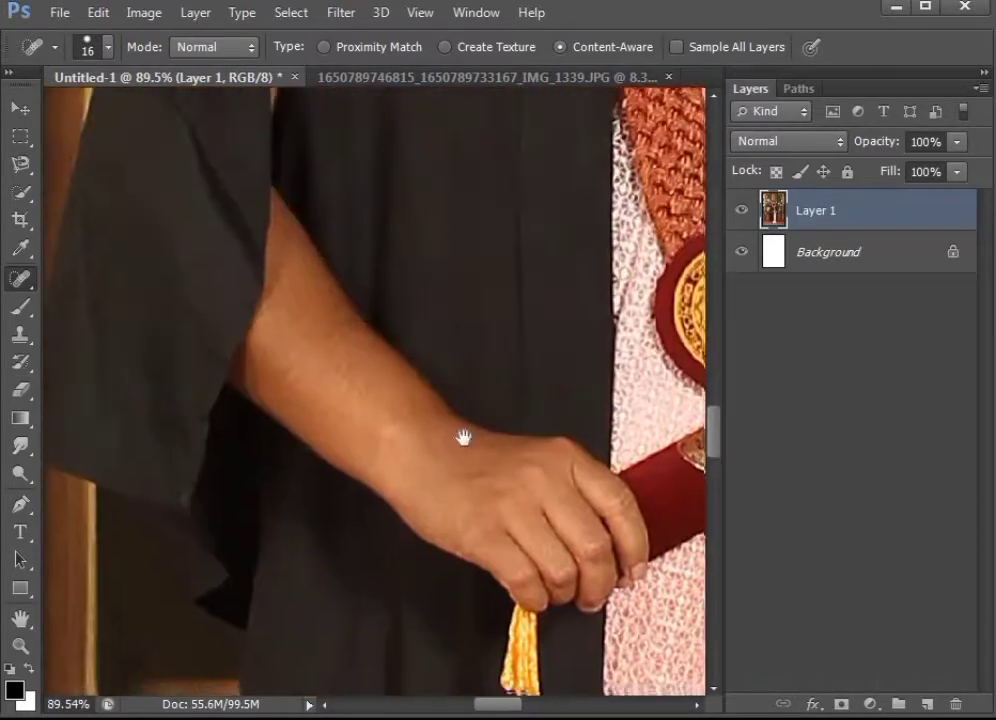
pyautogui.hscroll(-3, 460, 436)
pyautogui.scroll(5, 389, 605)
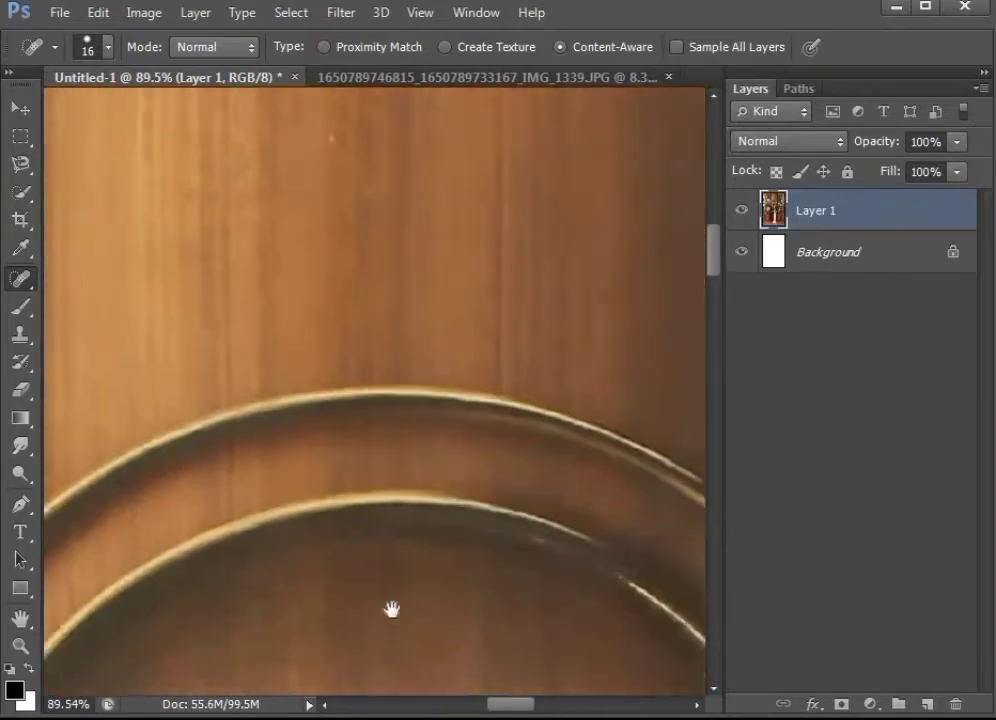
pyautogui.hscroll(-5, 322, 396)
pyautogui.scroll(2, 336, 376)
pyautogui.scroll(-5, 279, 353)
pyautogui.hscroll(6, 279, 353)
pyautogui.moveTo(279, 353)
pyautogui.mouseDown()
pyautogui.moveTo(358, 391)
pyautogui.moveTo(433, 536)
pyautogui.moveTo(251, 558)
pyautogui.mouseUp()
pyautogui.rightClick(290, 557)
pyautogui.click(260, 524)
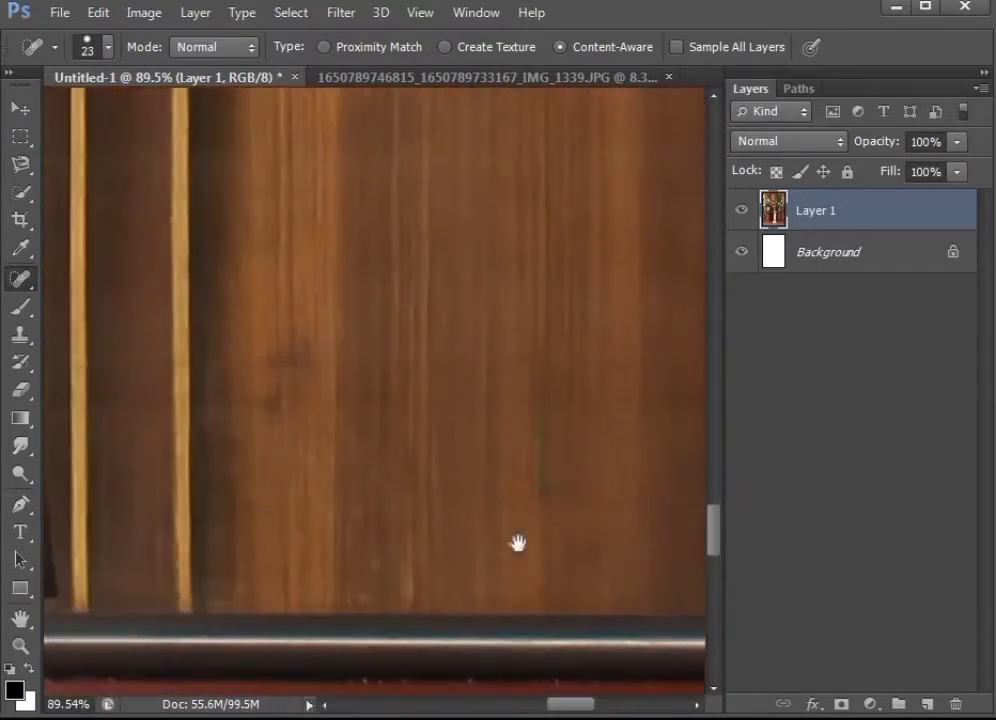
# Step: Heal the dark blotches and specks on the wooden panel below the bookshelves beside the woman
pyautogui.moveTo(518, 542); pyautogui.dragTo(436, 546)
pyautogui.moveTo(458, 322); pyautogui.dragTo(464, 501)
pyautogui.moveTo(600, 150)
pyautogui.mouseDown()
pyautogui.moveTo(387, 507)
pyautogui.moveTo(397, 547)
pyautogui.mouseUp()
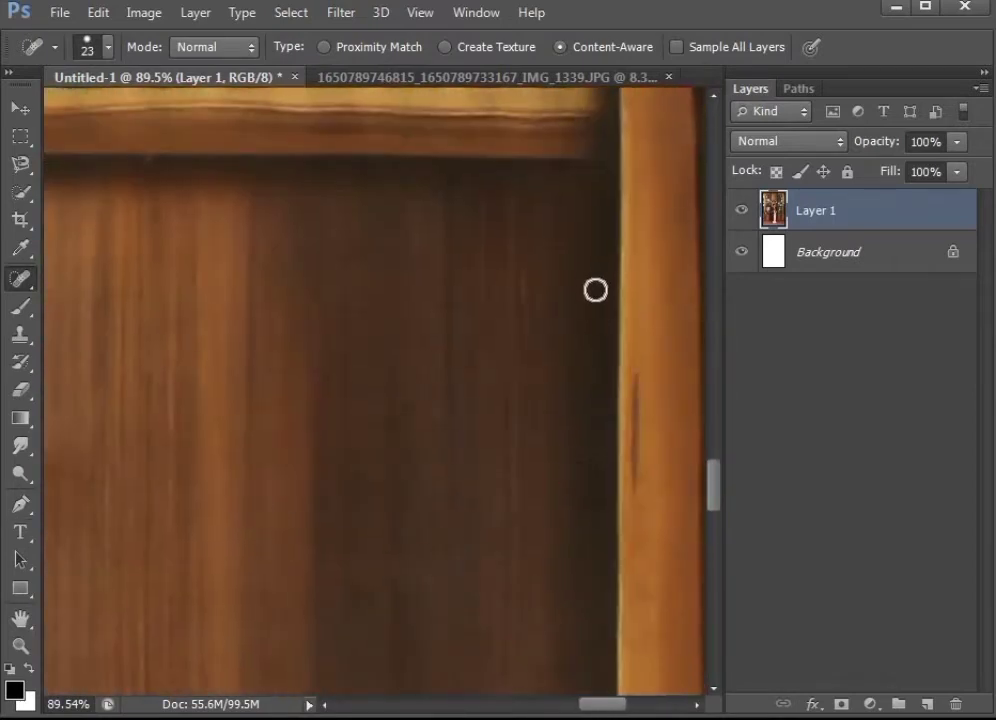
pyautogui.moveTo(503, 549); pyautogui.dragTo(515, 110)
# Step: Heal the light specks and dark streaks on the red floor beside the saree's hem
pyautogui.moveTo(420, 640); pyautogui.dragTo(414, 184)
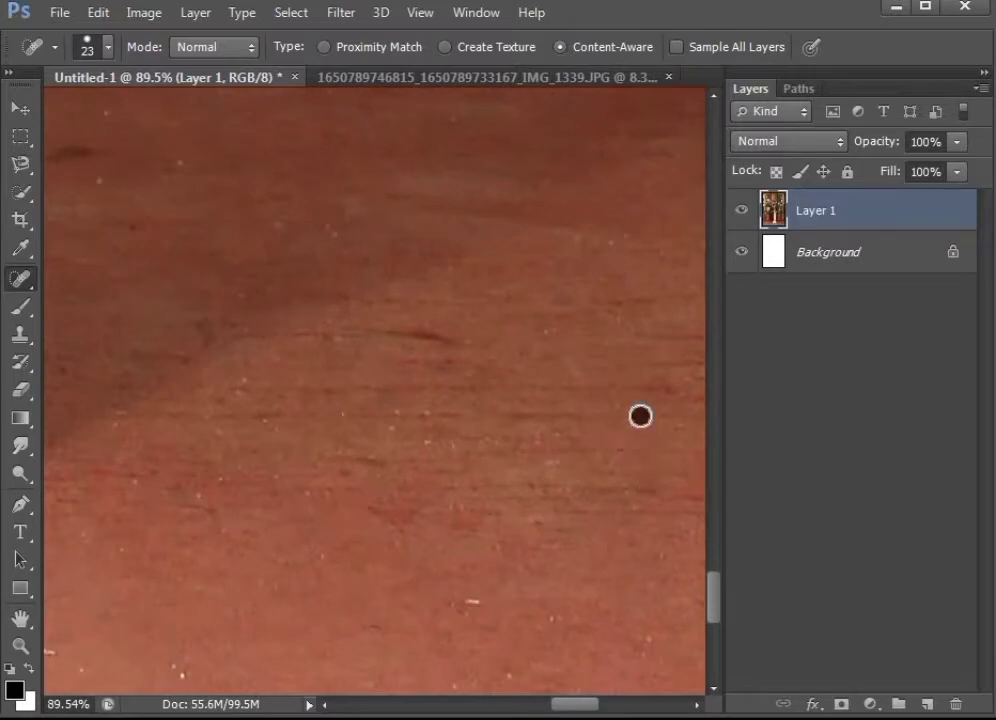
pyautogui.moveTo(430, 420); pyautogui.dragTo(472, 659)
pyautogui.moveTo(573, 434)
pyautogui.mouseDown()
pyautogui.moveTo(449, 447)
pyautogui.moveTo(385, 491)
pyautogui.moveTo(471, 471)
pyautogui.moveTo(412, 465)
pyautogui.moveTo(416, 396)
pyautogui.moveTo(360, 491)
pyautogui.moveTo(409, 429)
pyautogui.moveTo(499, 271)
pyautogui.moveTo(700, 396)
pyautogui.mouseUp()
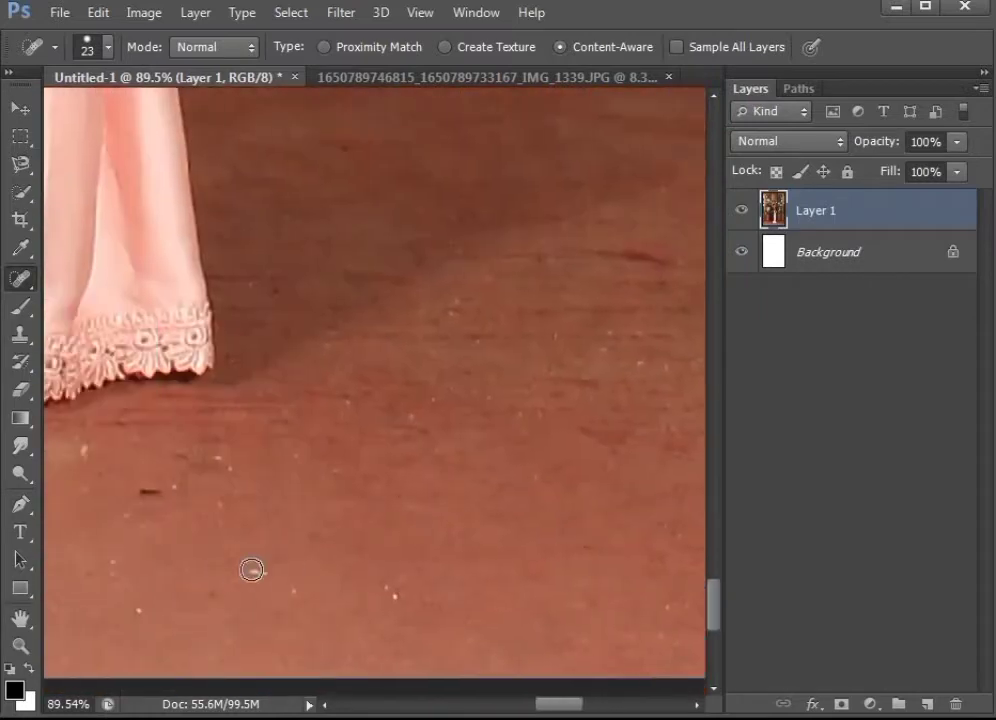
pyautogui.moveTo(390, 595); pyautogui.dragTo(305, 440)
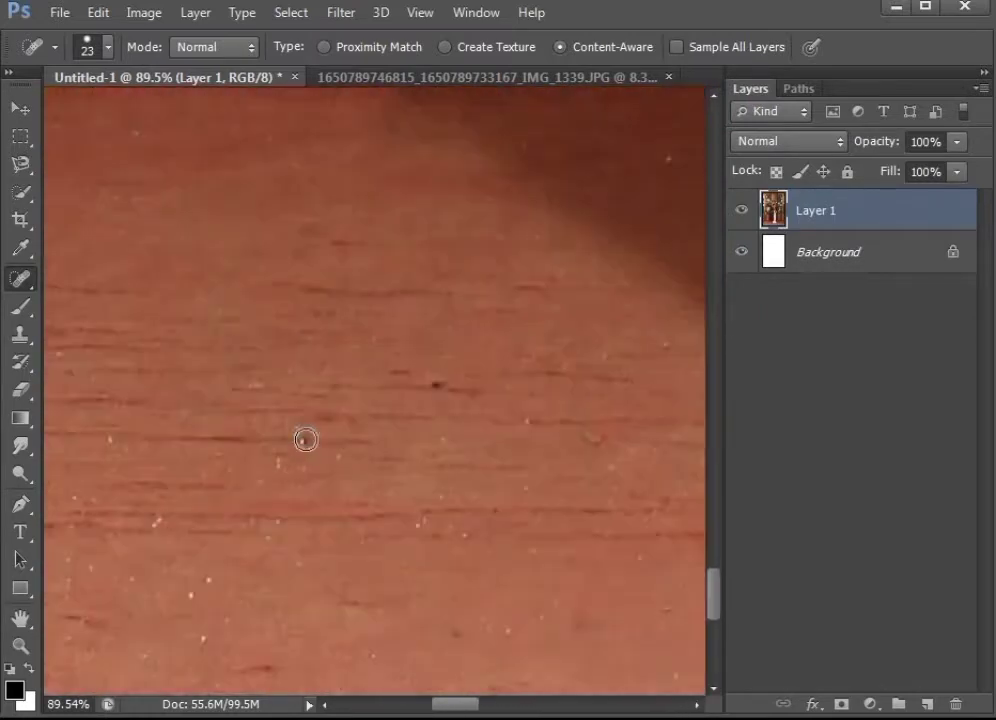
# Step: Heal the dark marks and specks on the floor between the woman's shadow and the photo's left edge
pyautogui.moveTo(207, 576); pyautogui.dragTo(377, 476)
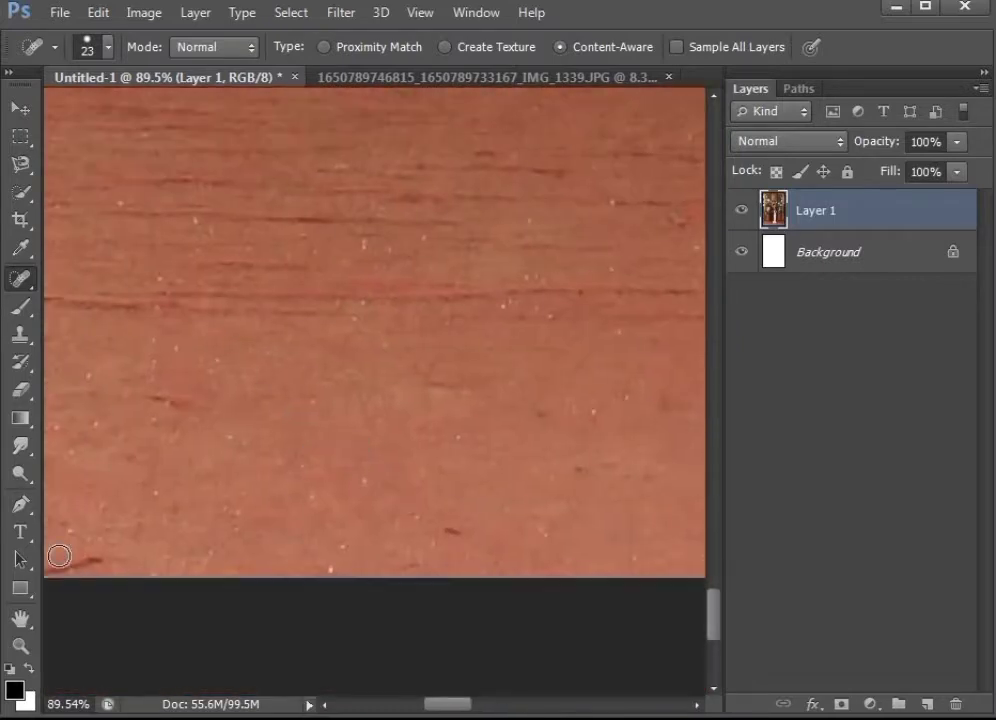
pyautogui.moveTo(325, 507); pyautogui.dragTo(513, 520)
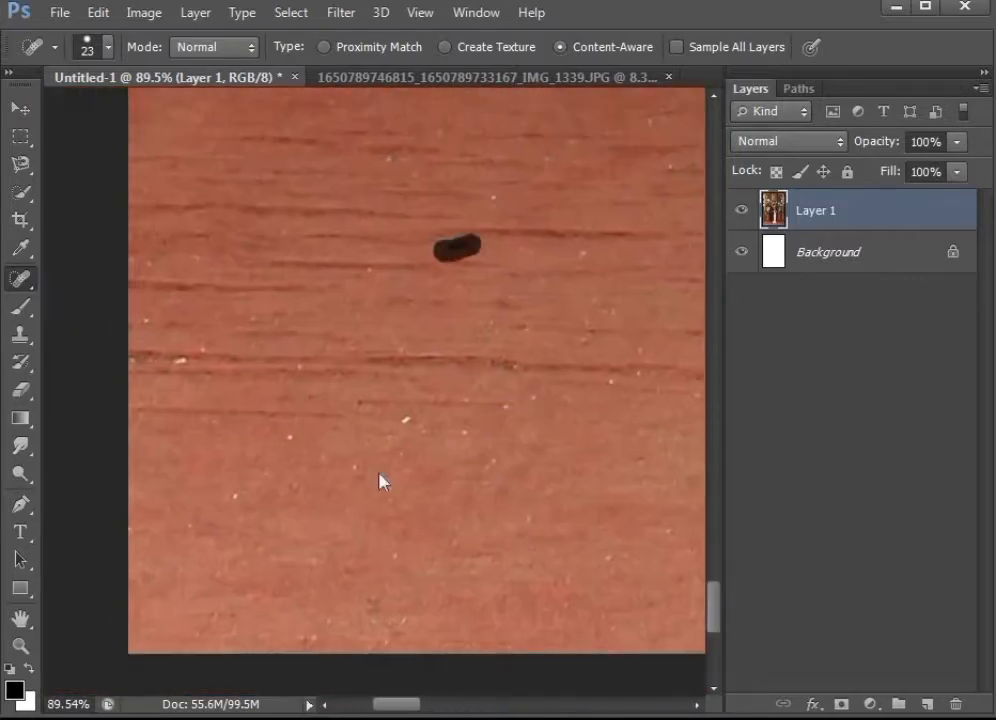
pyautogui.scroll(5, 336, 414)
pyautogui.scroll(2, 278, 420)
pyautogui.hscroll(3, 278, 420)
pyautogui.moveTo(278, 420); pyautogui.dragTo(500, 433)
pyautogui.scroll(-2, 200, 470)
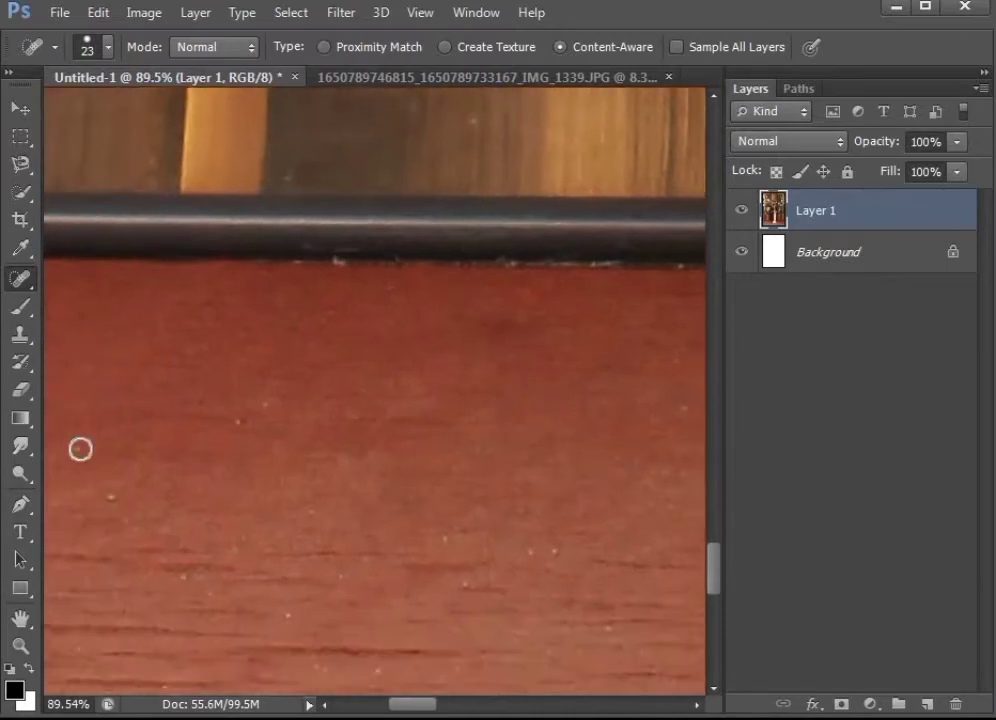
pyautogui.scroll(1, 531, 561)
pyautogui.scroll(-6, 485, 538)
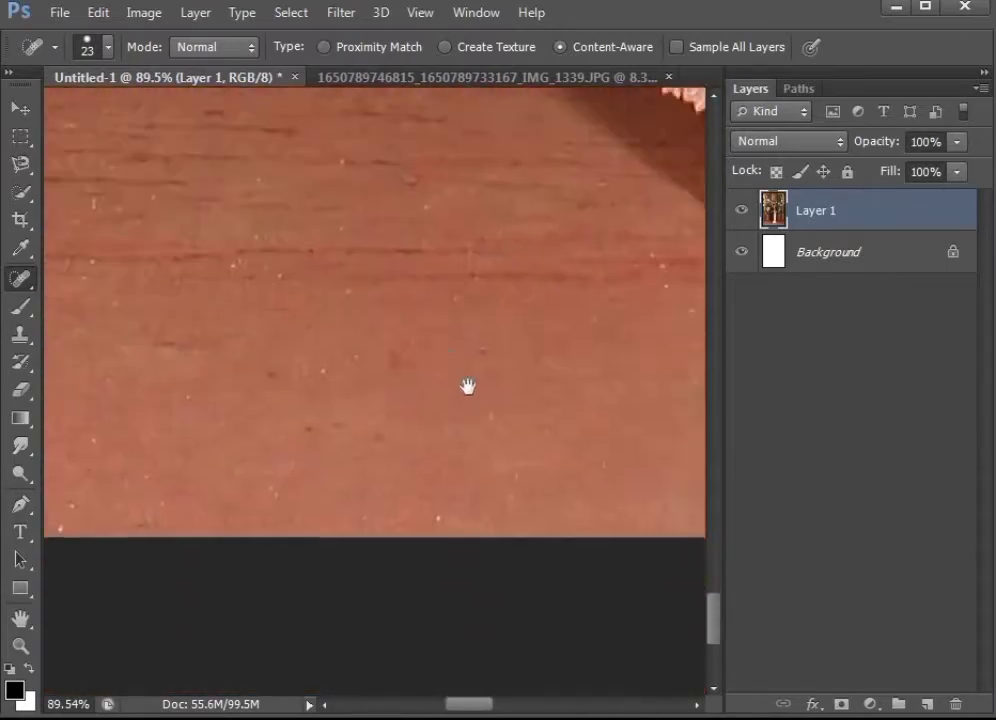
# Step: Enlarge the Spot Healing Brush to 42 px and heal the marks on the wooden panels below the left bookshelves
pyautogui.scroll(-5, 467, 384)
pyautogui.scroll(-2, 540, 297)
pyautogui.scroll(2, 433, 525)
pyautogui.hscroll(-2, 433, 525)
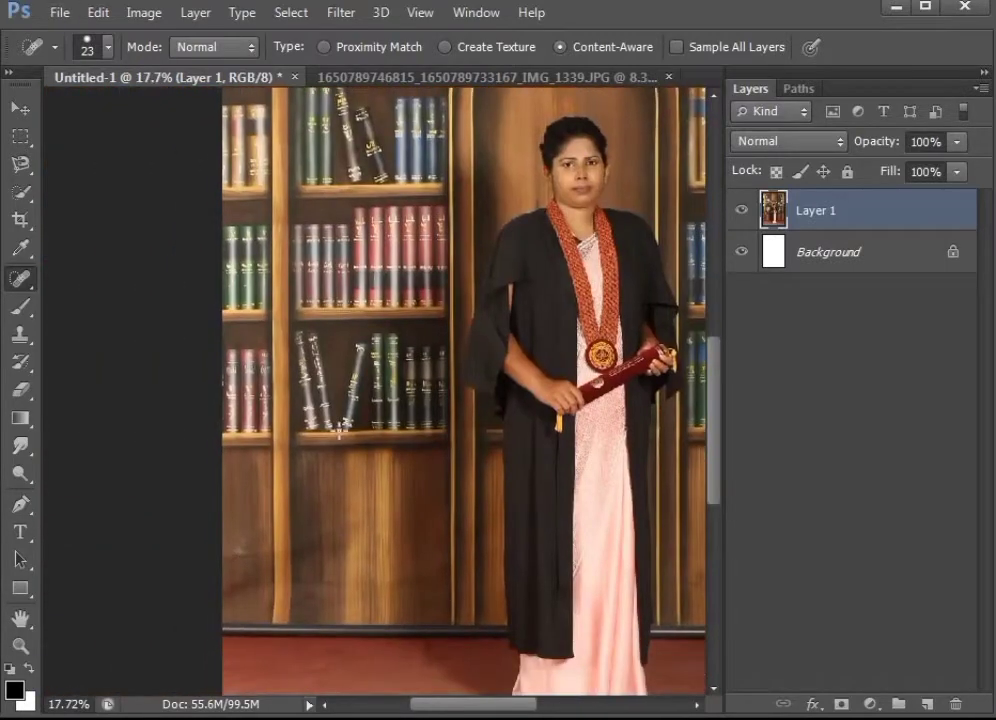
pyautogui.hscroll(-2, 389, 451)
pyautogui.scroll(-1, 389, 451)
pyautogui.scroll(3, 367, 650)
pyautogui.moveTo(367, 649); pyautogui.dragTo(367, 536)
pyautogui.rightClick(389, 476)
pyautogui.moveTo(441, 526); pyautogui.dragTo(453, 526)
pyautogui.moveTo(338, 468); pyautogui.dragTo(338, 504)
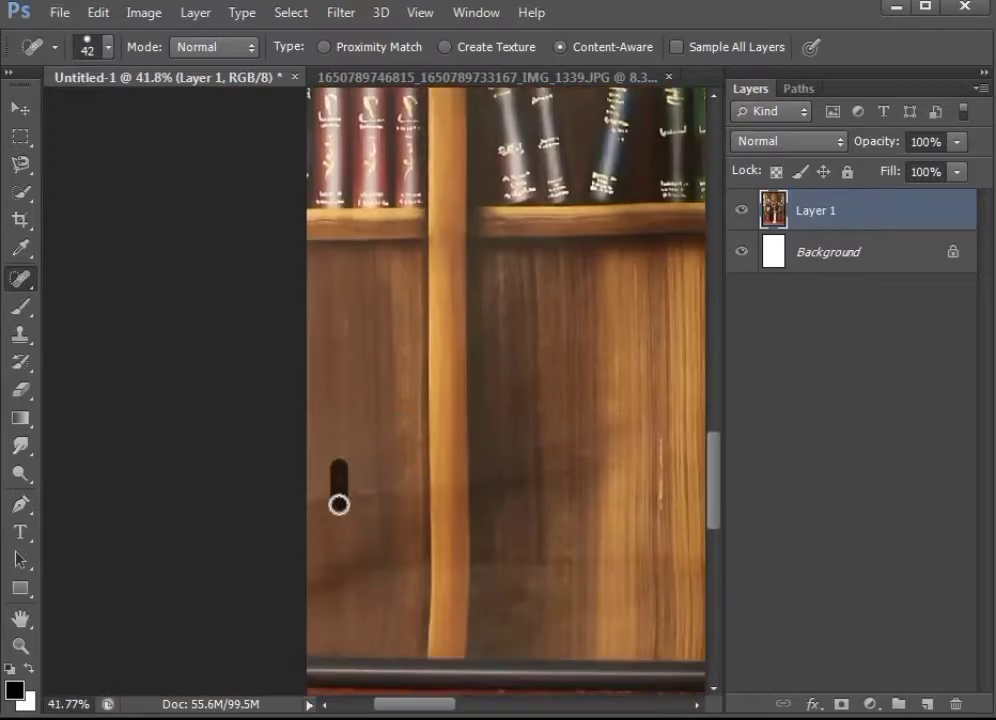
pyautogui.moveTo(343, 308); pyautogui.dragTo(343, 358)
pyautogui.moveTo(372, 503); pyautogui.dragTo(372, 484)
pyautogui.moveTo(654, 440); pyautogui.dragTo(326, 535)
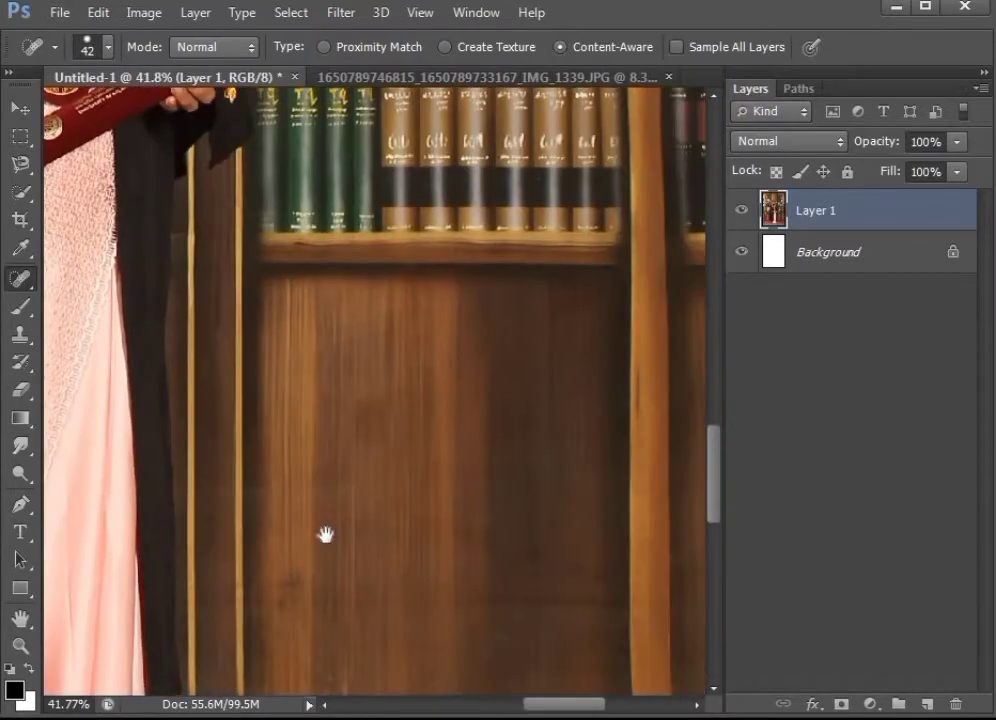
# Step: Brighten the portrait layer with a Brightness/Contrast adjustment
pyautogui.scroll(2, 475, 289)
pyautogui.scroll(-5, 323, 430)
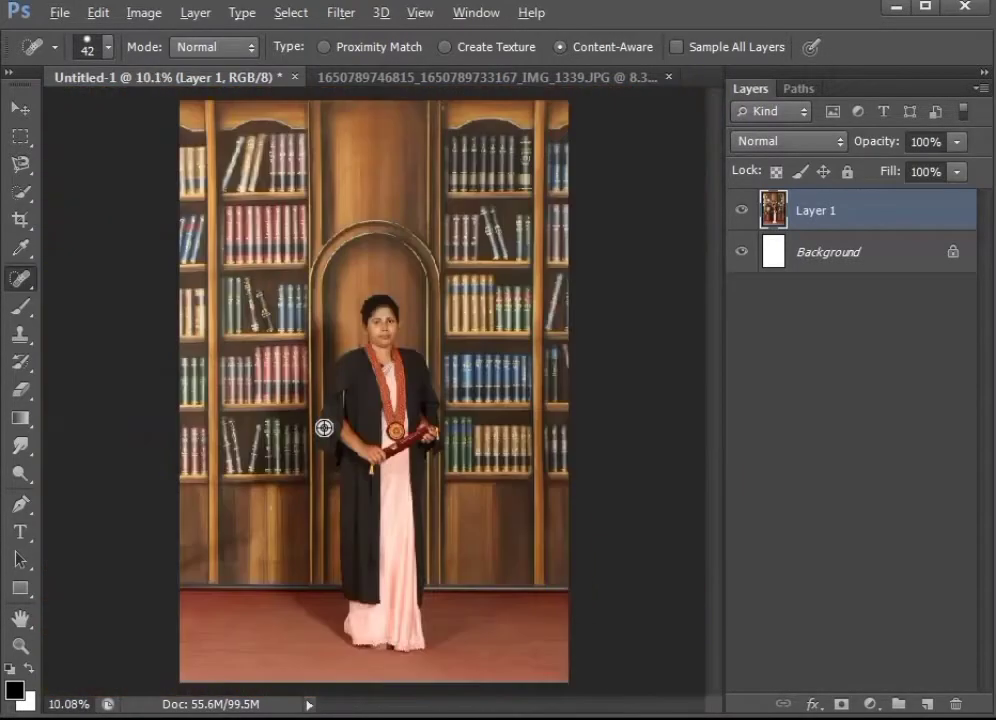
pyautogui.click(144, 13)
pyautogui.moveTo(273, 80)
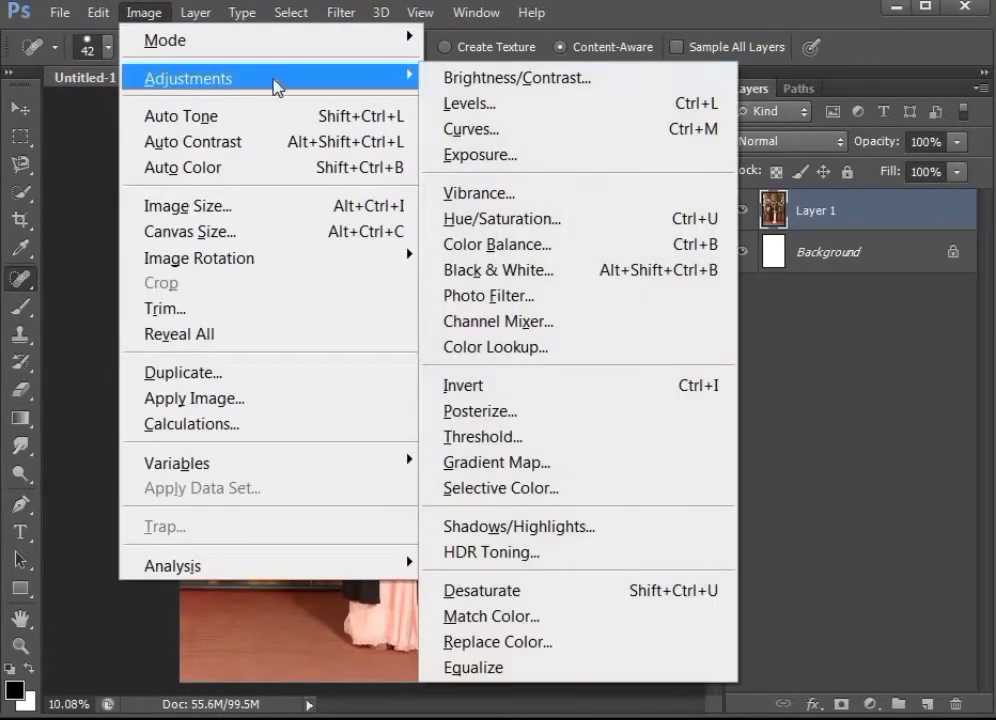
pyautogui.click(472, 80)
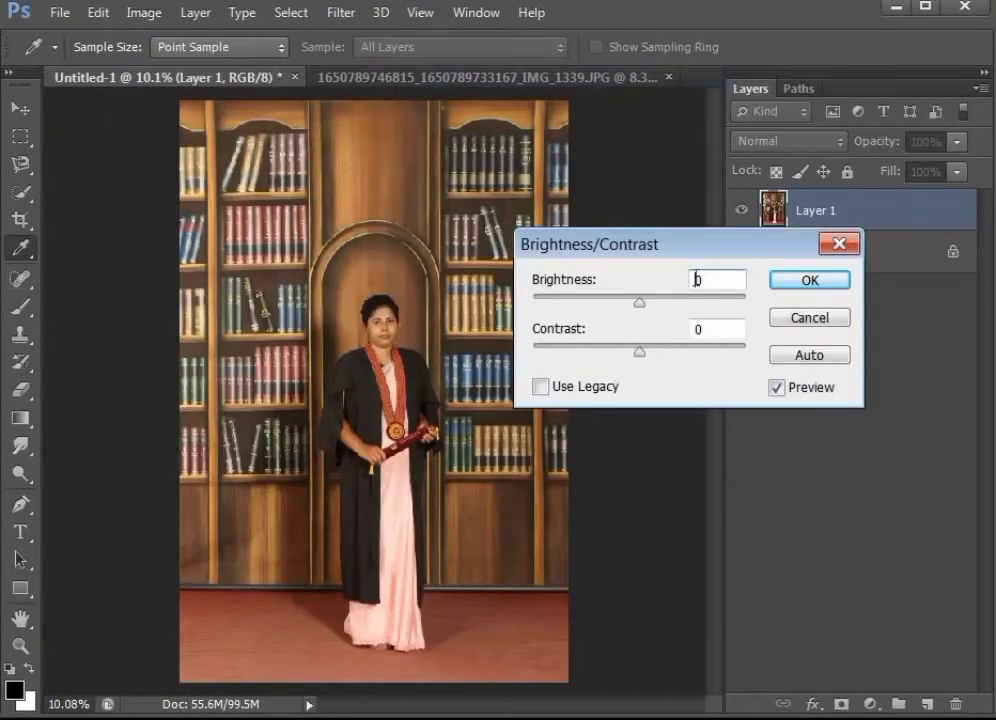
pyautogui.write('2')
pyautogui.click(820, 281)
pyautogui.press('j')
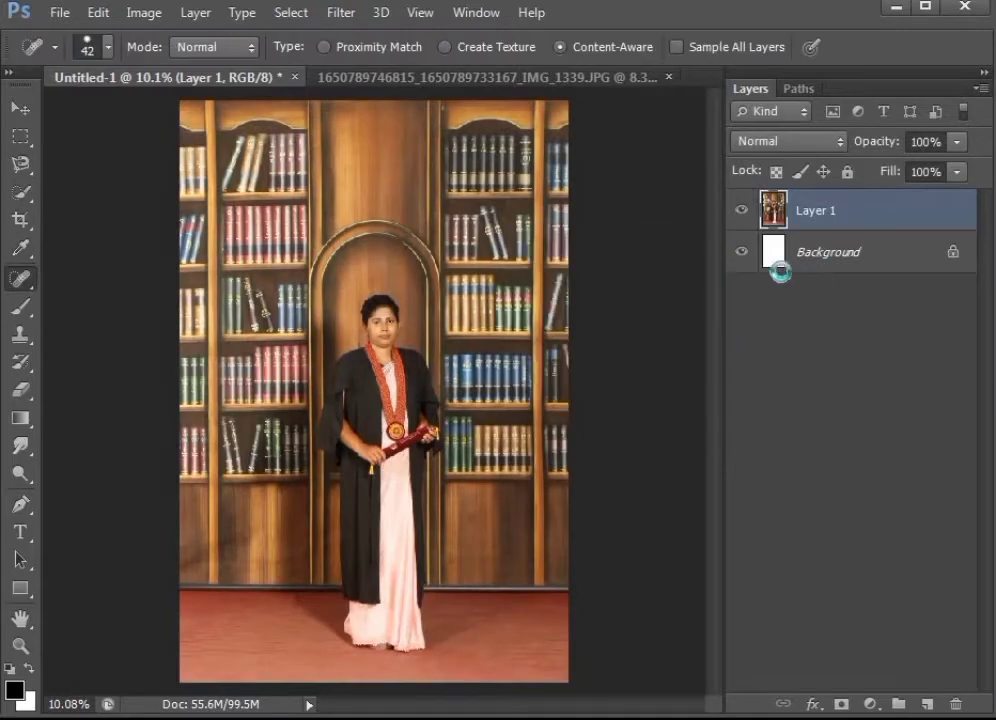
# Step: Add a Curves adjustment layer above the portrait and raise the RGB curve slightly through the upper midtones
pyautogui.scroll(5, 398, 317)
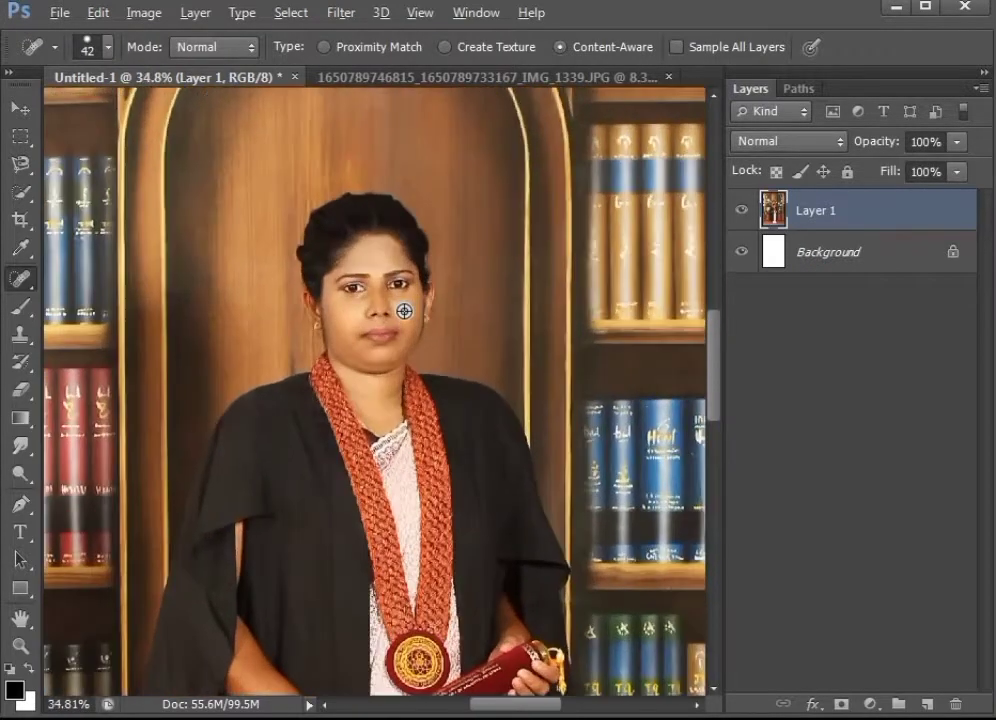
pyautogui.click(872, 704)
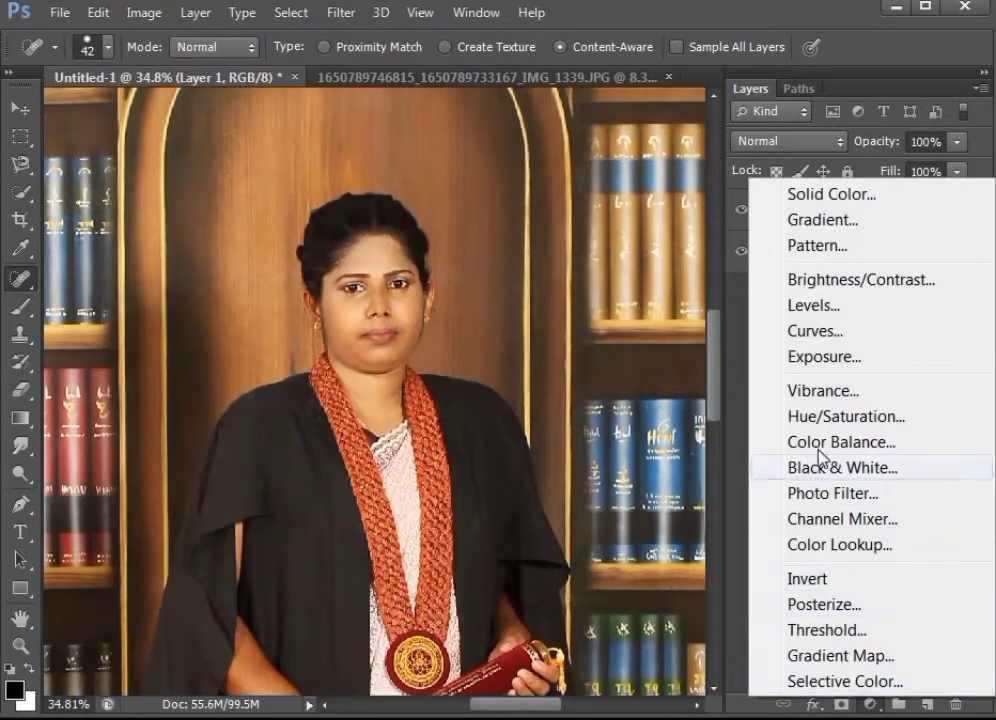
pyautogui.click(820, 336)
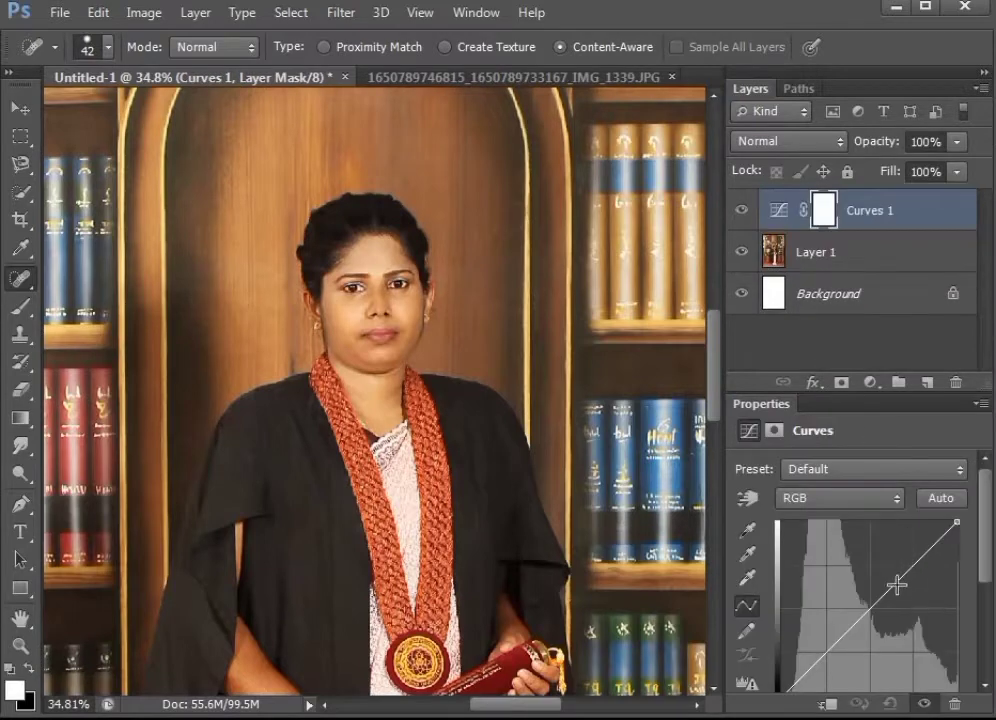
pyautogui.moveTo(897, 580); pyautogui.dragTo(893, 567)
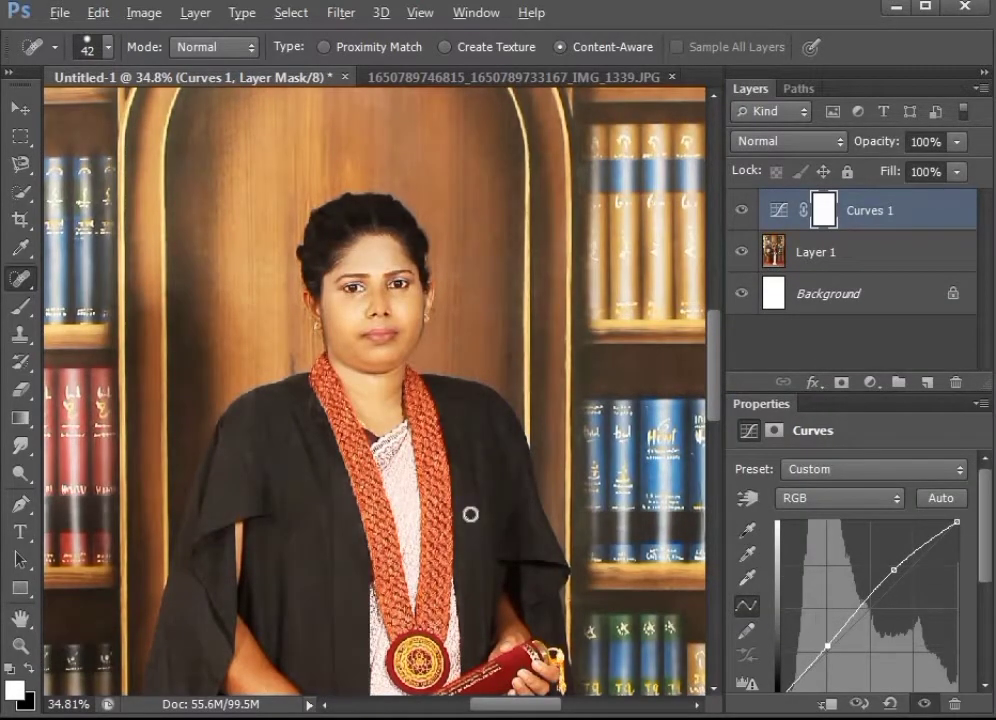
pyautogui.scroll(-5, 470, 514)
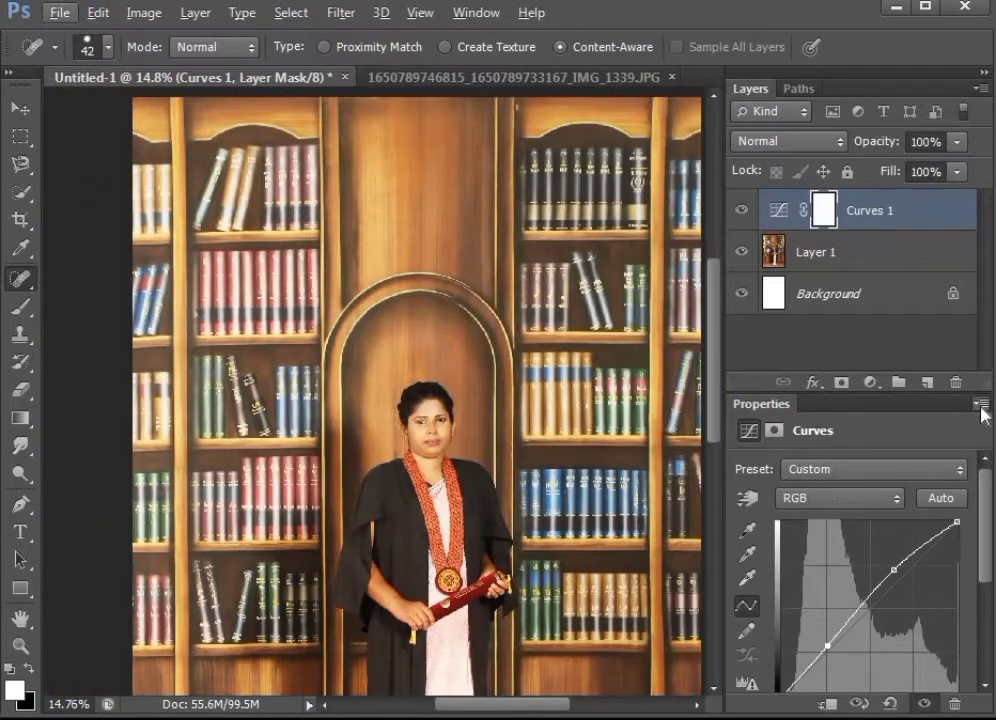
pyautogui.click(981, 405)
pyautogui.click(783, 704)
# Step: On the portrait layer, start a Magnetic Lasso outline at the sash and follow the left shoulder and upper sleeve of the gown
pyautogui.click(843, 262)
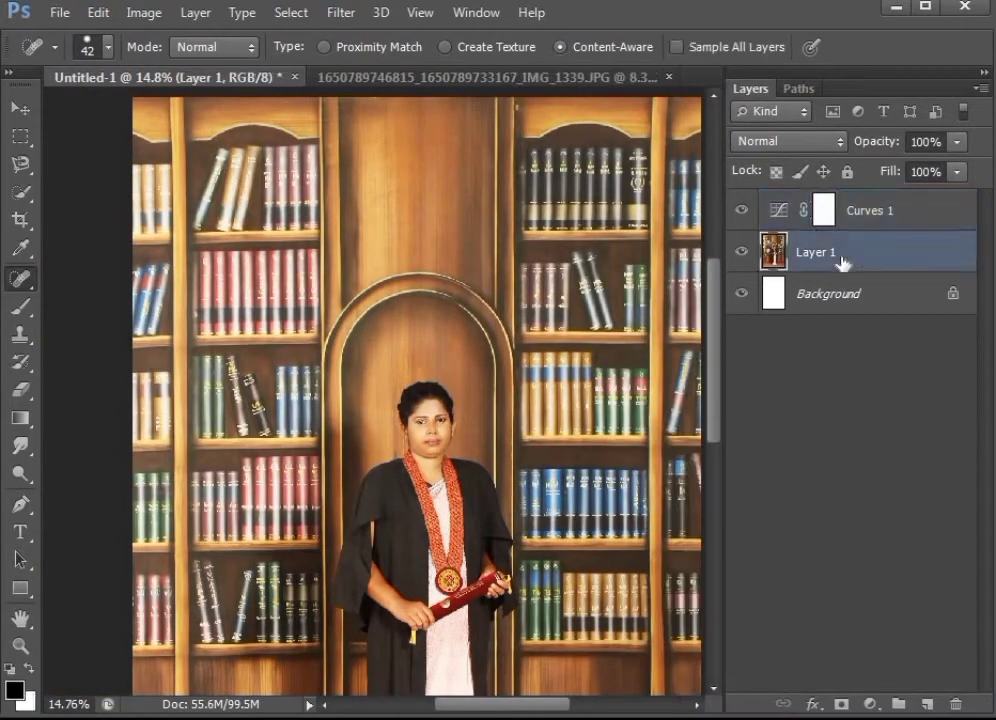
pyautogui.scroll(-3, 315, 460)
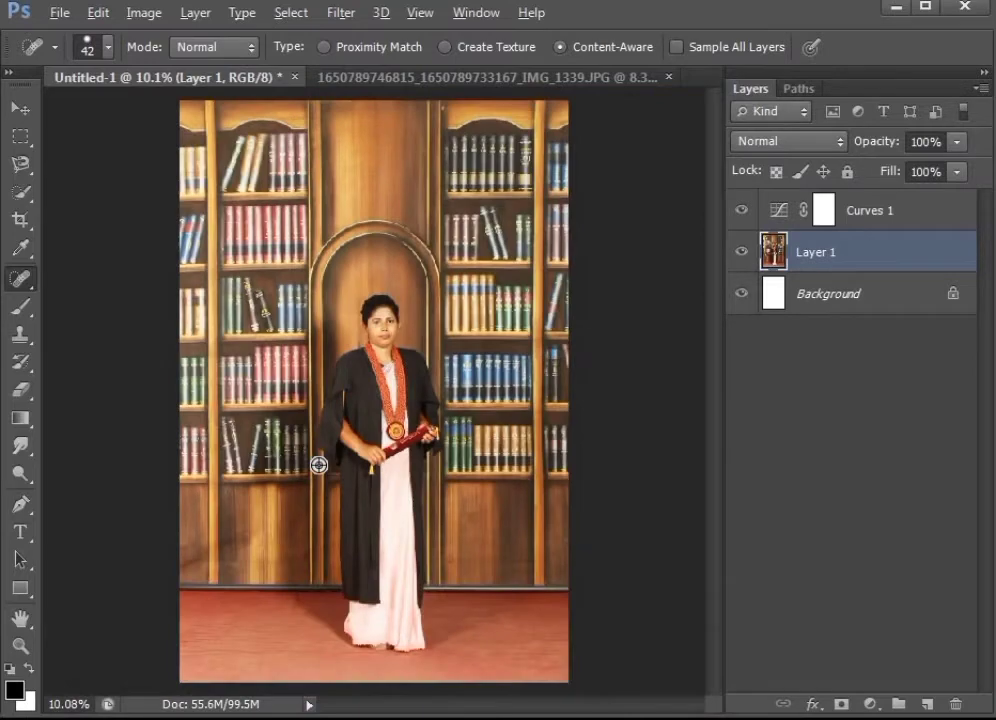
pyautogui.scroll(10, 365, 353)
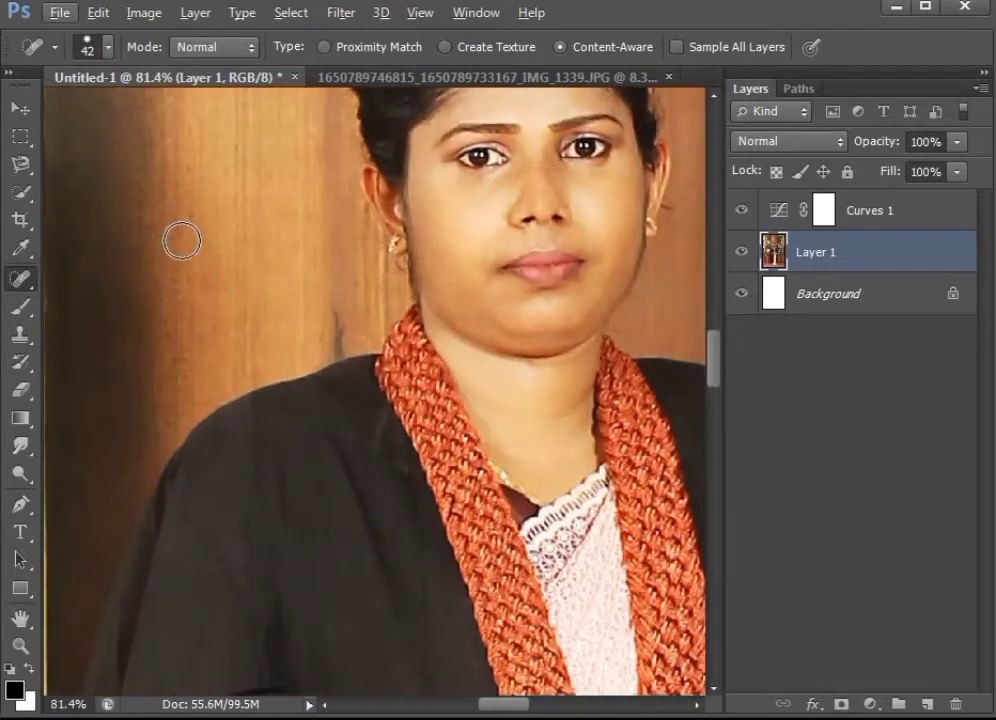
pyautogui.click(22, 165)
pyautogui.scroll(2, 385, 362)
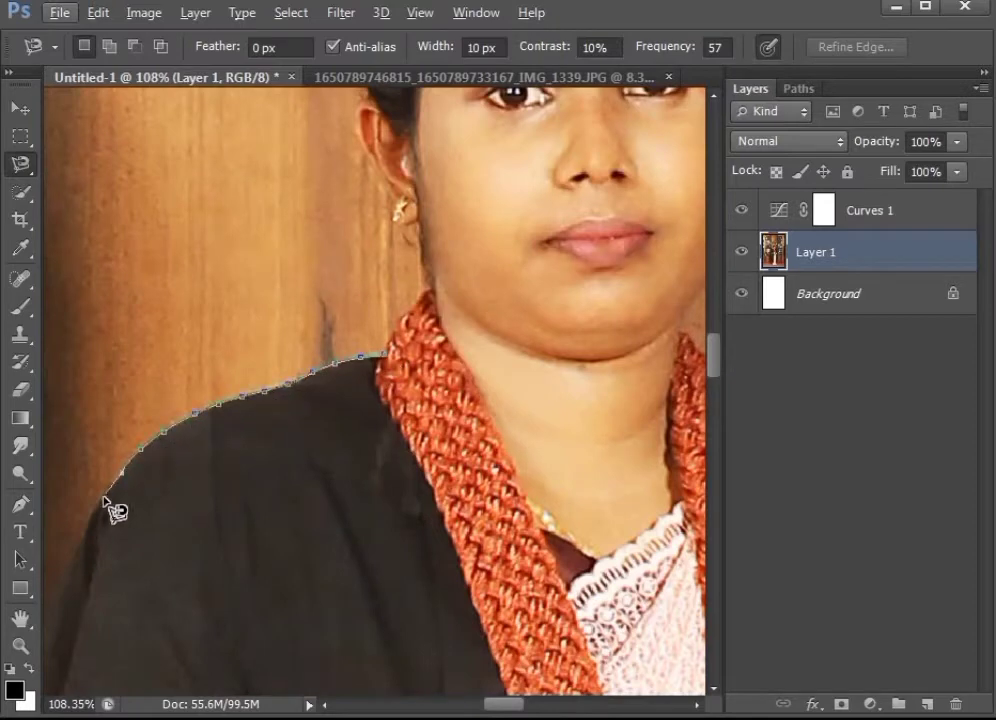
pyautogui.moveTo(104, 498); pyautogui.dragTo(264, 331)
pyautogui.moveTo(168, 552); pyautogui.dragTo(223, 421)
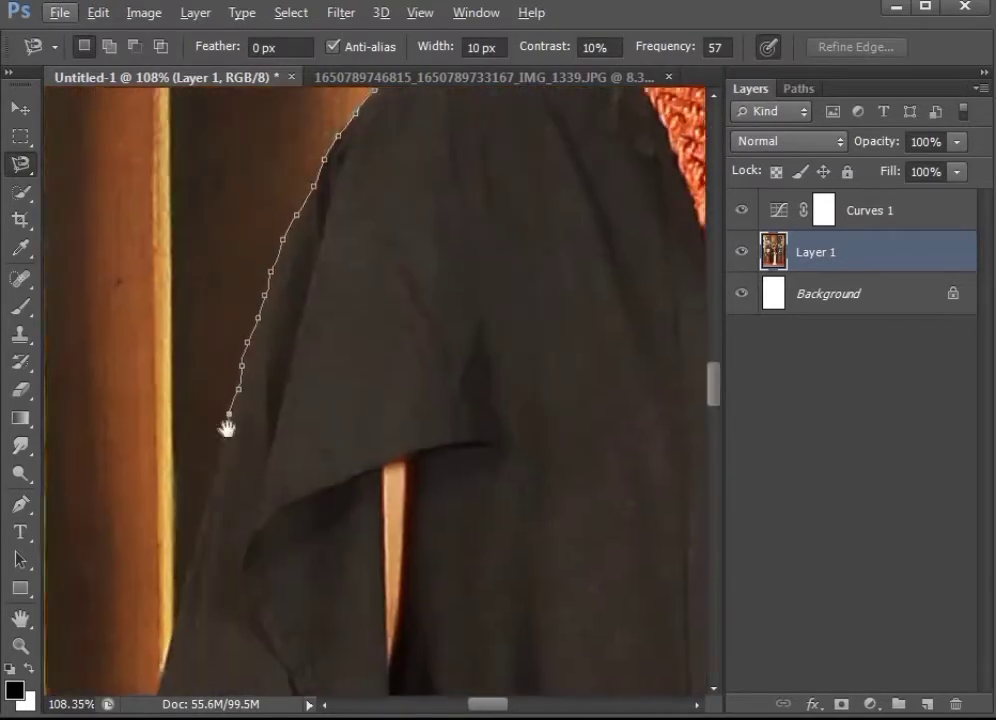
# Step: Continue the Magnetic Lasso outline around the hanging left sleeve and down the gown's outer edge to its hem
pyautogui.moveTo(168, 660); pyautogui.dragTo(262, 458)
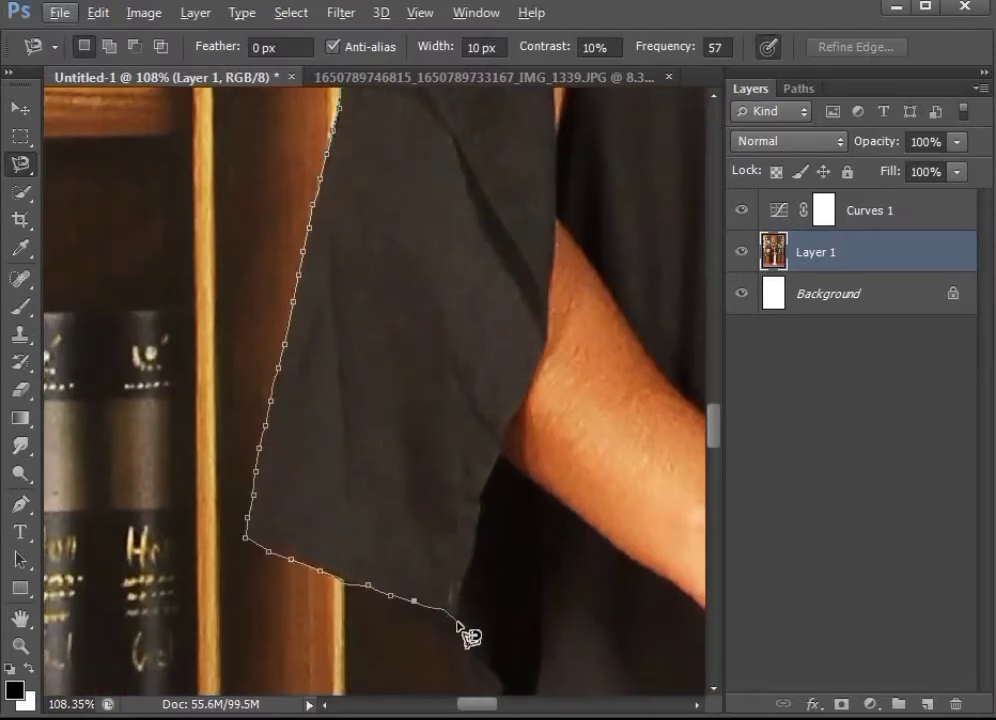
pyautogui.moveTo(462, 632); pyautogui.dragTo(432, 457)
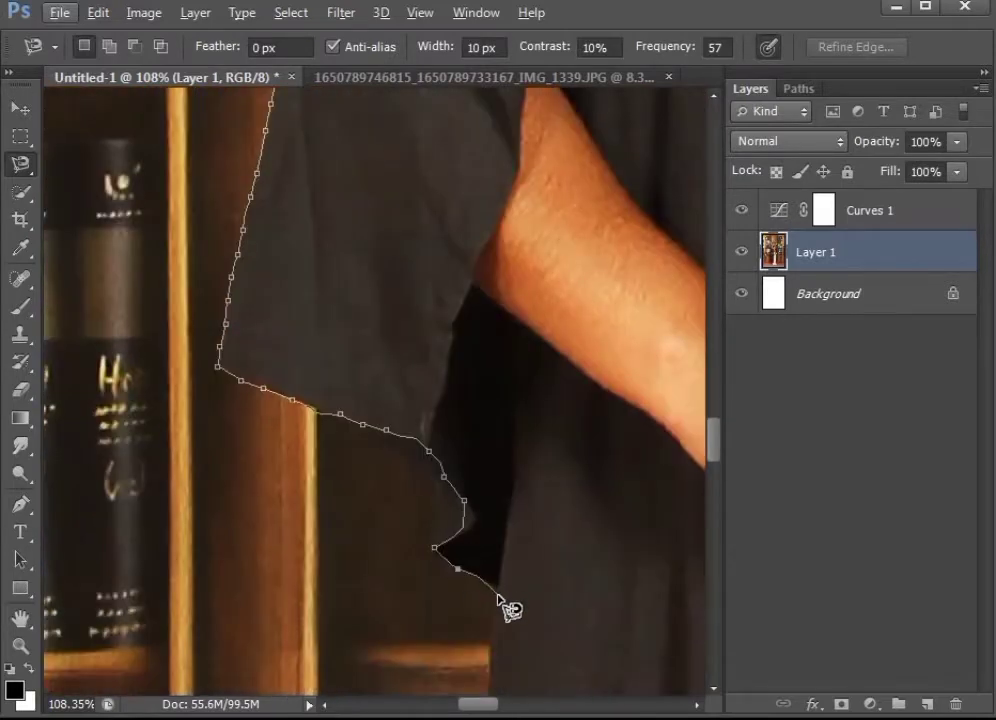
pyautogui.moveTo(500, 600)
pyautogui.mouseDown()
pyautogui.moveTo(510, 407)
pyautogui.moveTo(546, 487)
pyautogui.moveTo(389, 327)
pyautogui.mouseUp()
pyautogui.moveTo(396, 622)
pyautogui.mouseDown()
pyautogui.moveTo(390, 494)
pyautogui.moveTo(413, 307)
pyautogui.mouseUp()
pyautogui.moveTo(442, 491); pyautogui.dragTo(353, 498)
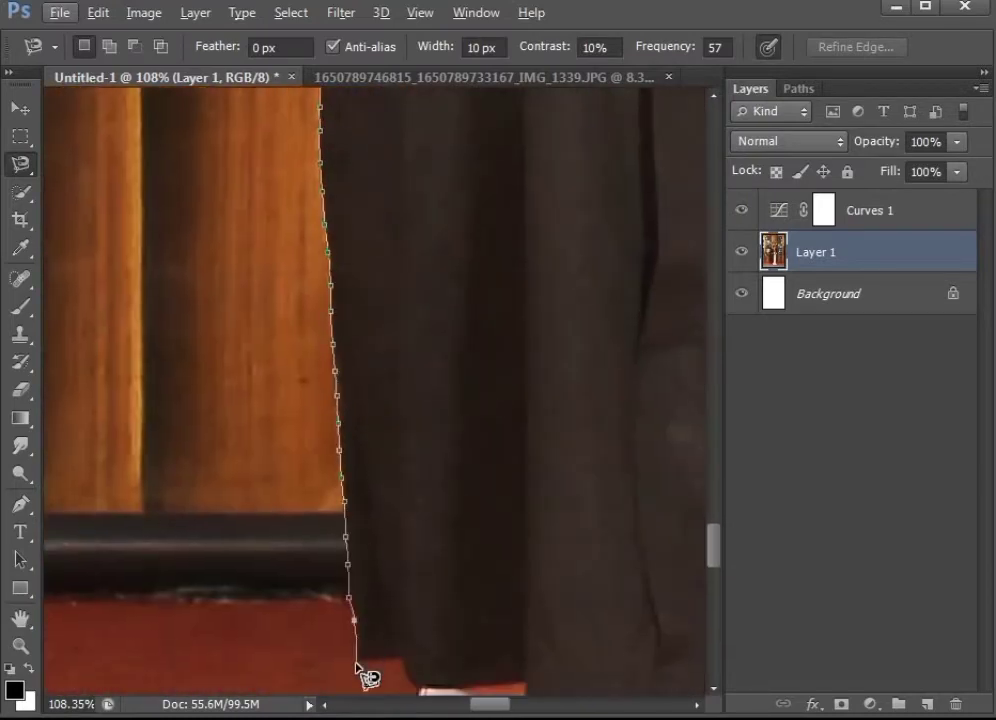
# Step: Carry the Magnetic Lasso outline around the saree's lace hem and the shoe, up the saree's right edge
pyautogui.moveTo(404, 680)
pyautogui.mouseDown()
pyautogui.moveTo(307, 456)
pyautogui.moveTo(286, 570)
pyautogui.moveTo(330, 378)
pyautogui.mouseUp()
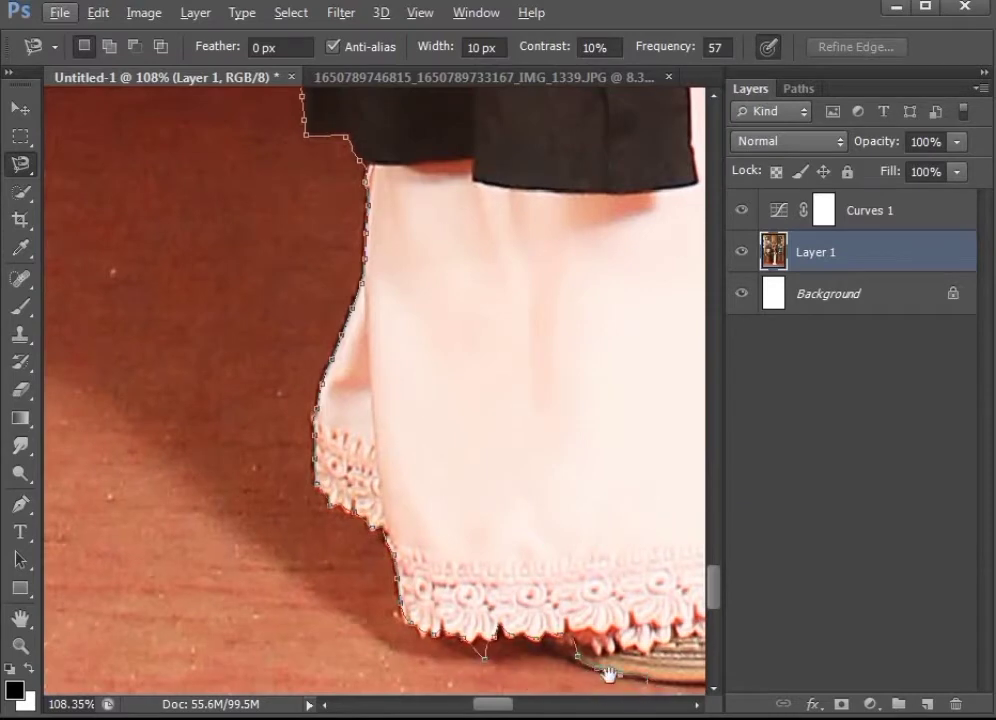
pyautogui.moveTo(602, 662)
pyautogui.mouseDown()
pyautogui.moveTo(389, 560)
pyautogui.moveTo(497, 563)
pyautogui.moveTo(590, 582)
pyautogui.moveTo(328, 546)
pyautogui.mouseUp()
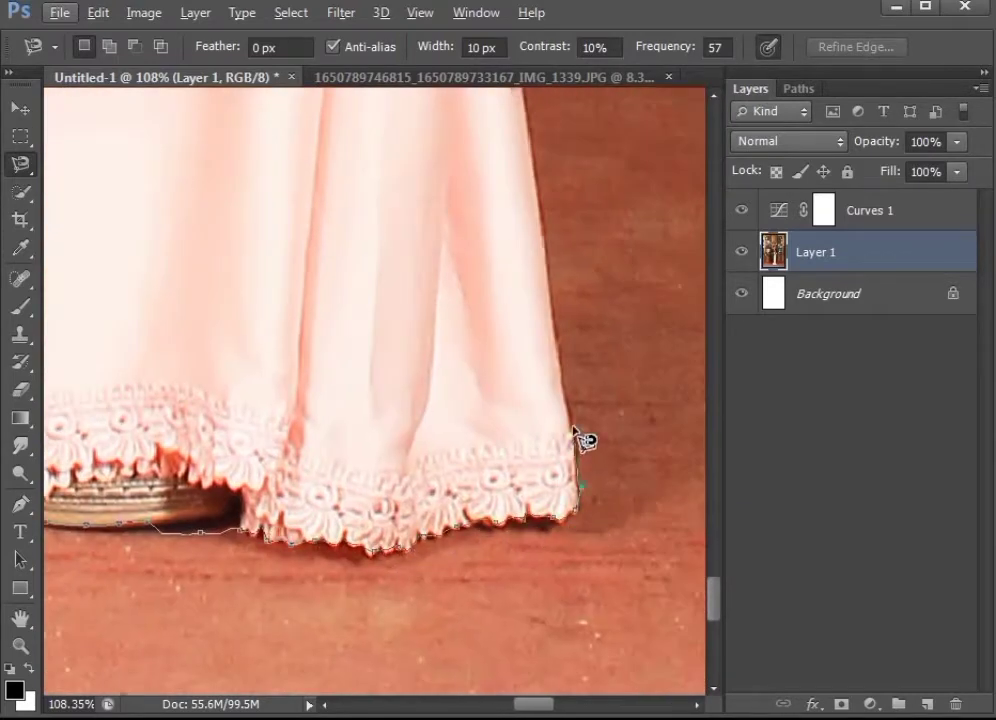
pyautogui.moveTo(578, 438); pyautogui.dragTo(528, 584)
# Step: Trace the gown's right edge upward with the Magnetic Lasso and around the sleeve beside the scroll and tassel
pyautogui.moveTo(512, 493)
pyautogui.mouseDown()
pyautogui.moveTo(542, 436)
pyautogui.moveTo(557, 283)
pyautogui.mouseUp()
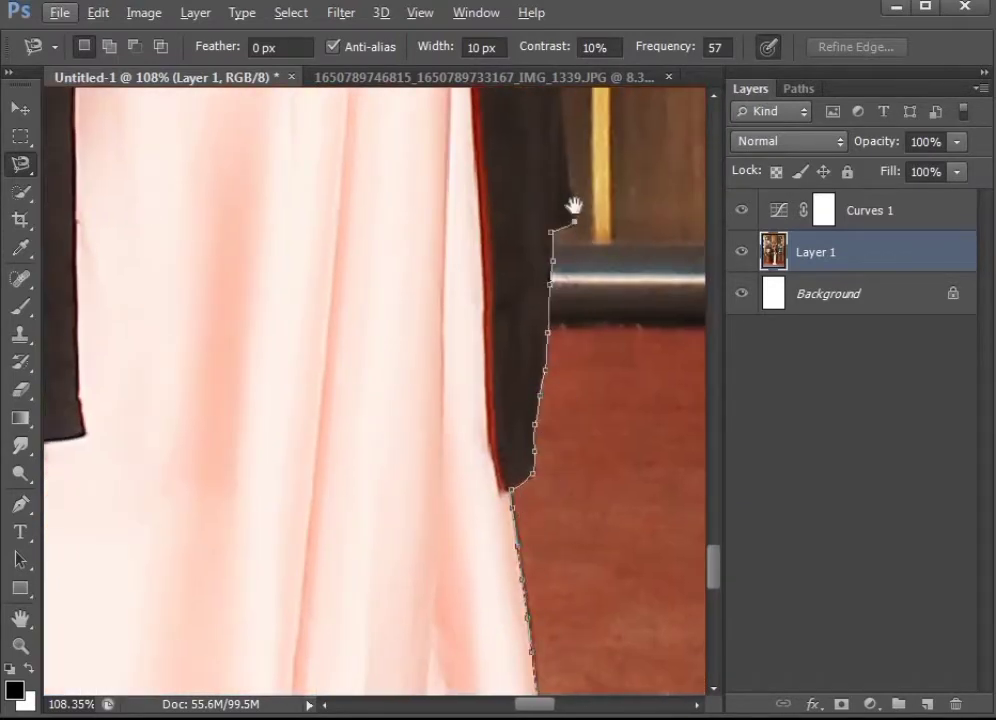
pyautogui.moveTo(574, 205); pyautogui.dragTo(457, 436)
pyautogui.moveTo(448, 335)
pyautogui.mouseDown()
pyautogui.moveTo(427, 393)
pyautogui.moveTo(369, 456)
pyautogui.moveTo(288, 400)
pyautogui.moveTo(296, 345)
pyautogui.moveTo(300, 548)
pyautogui.mouseUp()
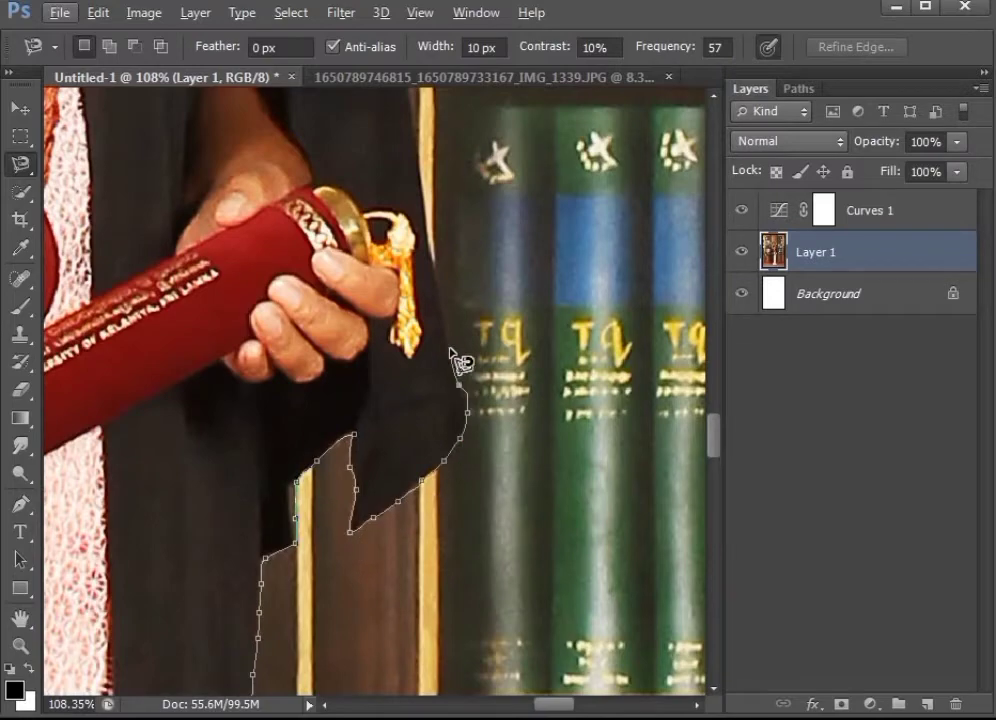
pyautogui.moveTo(456, 360); pyautogui.dragTo(443, 566)
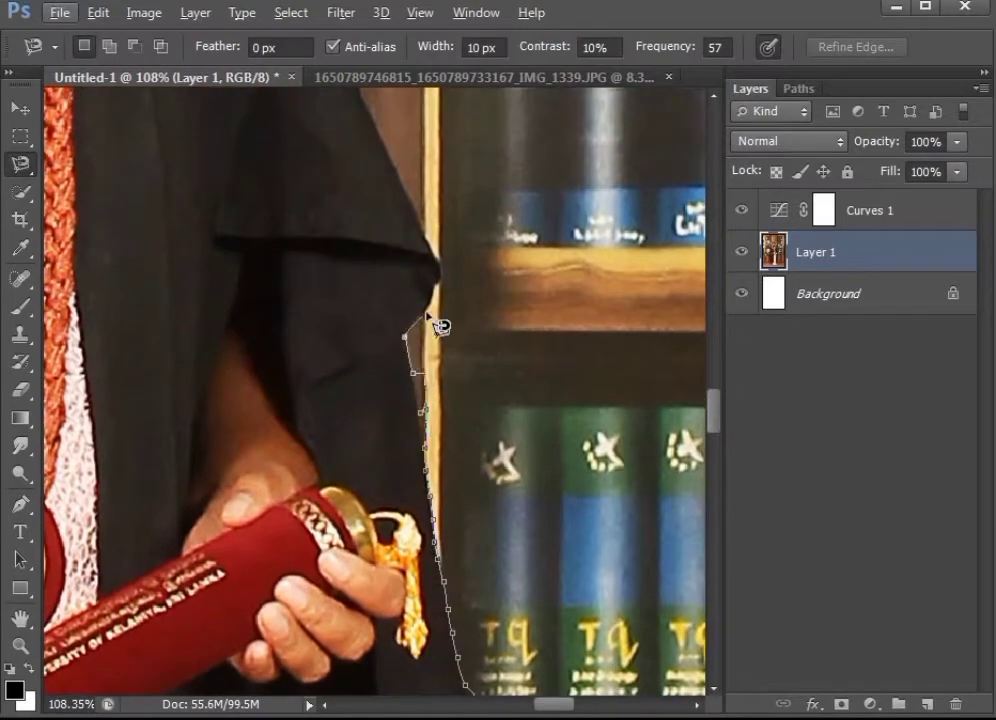
# Step: Carry the Magnetic Lasso outline up the right sleeve, over the shoulder and around the head, and close it at the sash
pyautogui.moveTo(441, 326); pyautogui.dragTo(331, 558)
pyautogui.moveTo(222, 256); pyautogui.dragTo(272, 486)
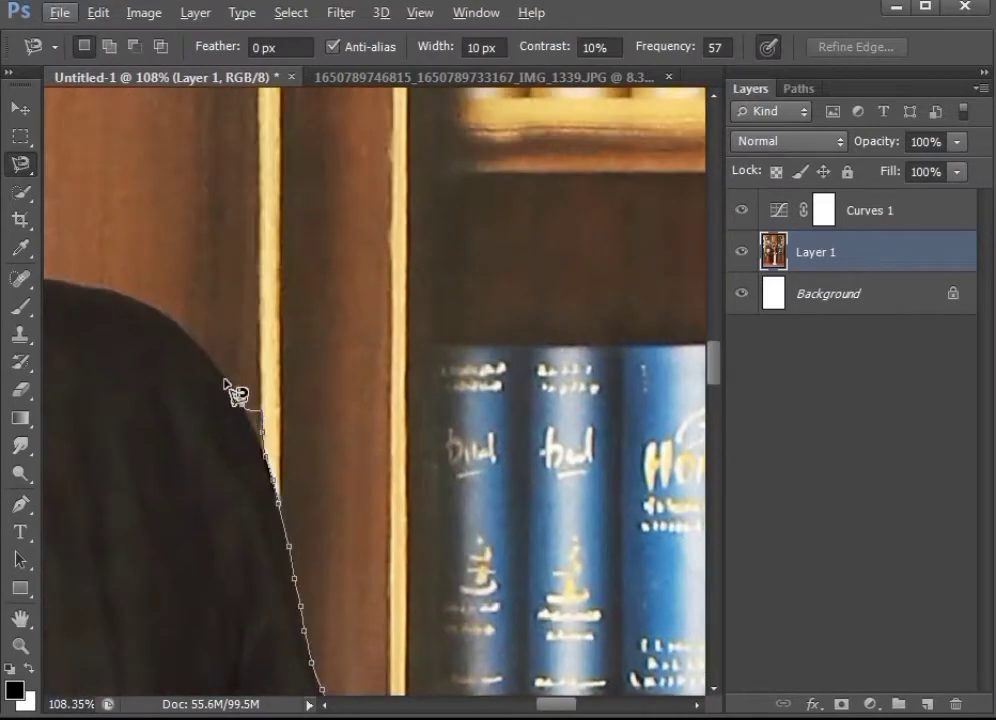
pyautogui.moveTo(224, 380); pyautogui.dragTo(409, 555)
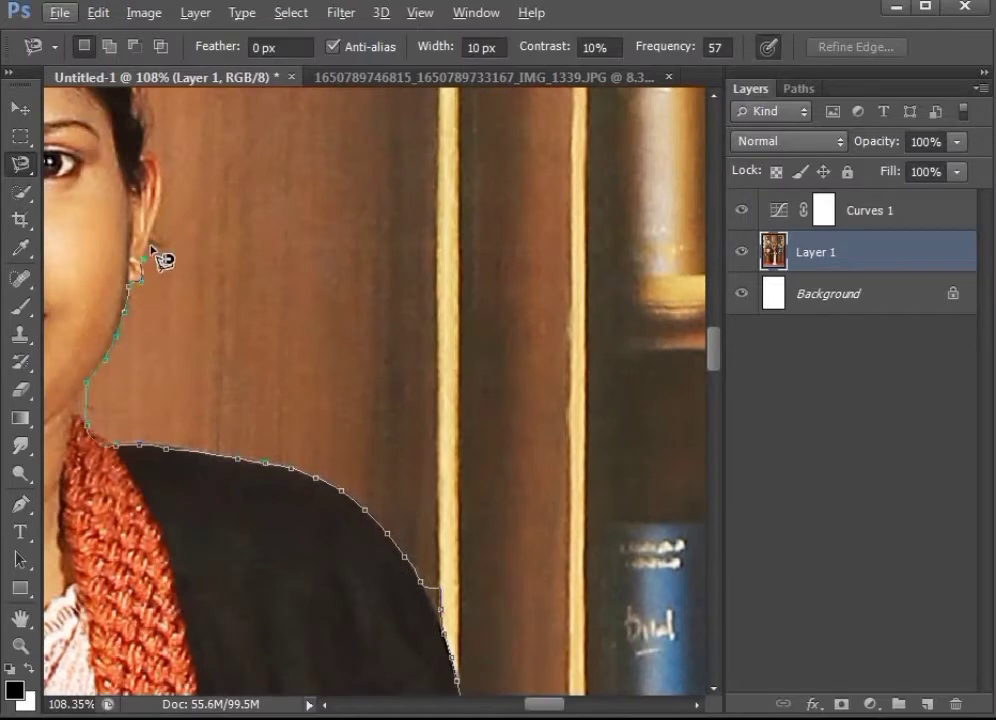
pyautogui.moveTo(160, 260); pyautogui.dragTo(270, 632)
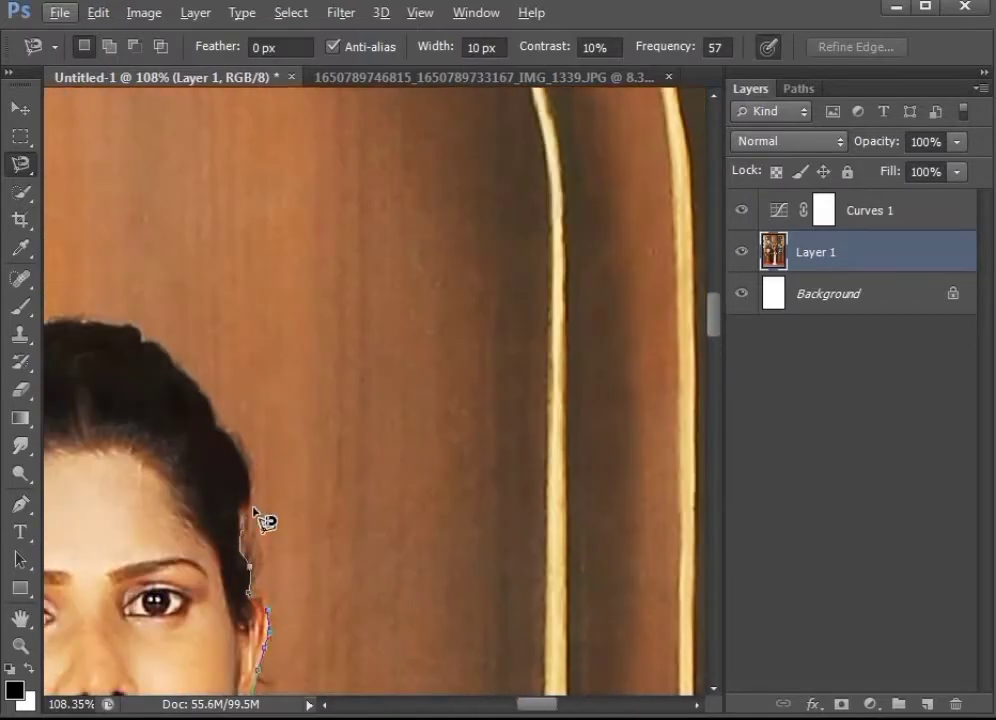
pyautogui.moveTo(255, 510)
pyautogui.mouseDown()
pyautogui.moveTo(193, 445)
pyautogui.moveTo(200, 478)
pyautogui.moveTo(156, 438)
pyautogui.moveTo(160, 598)
pyautogui.moveTo(189, 429)
pyautogui.moveTo(240, 505)
pyautogui.mouseUp()
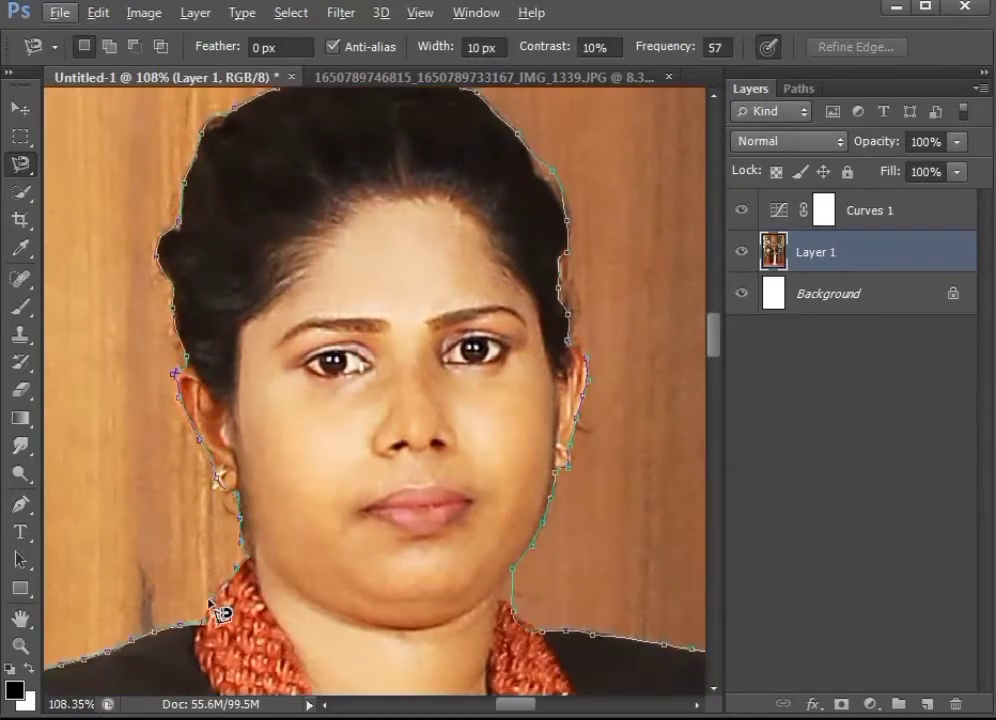
pyautogui.click(218, 611)
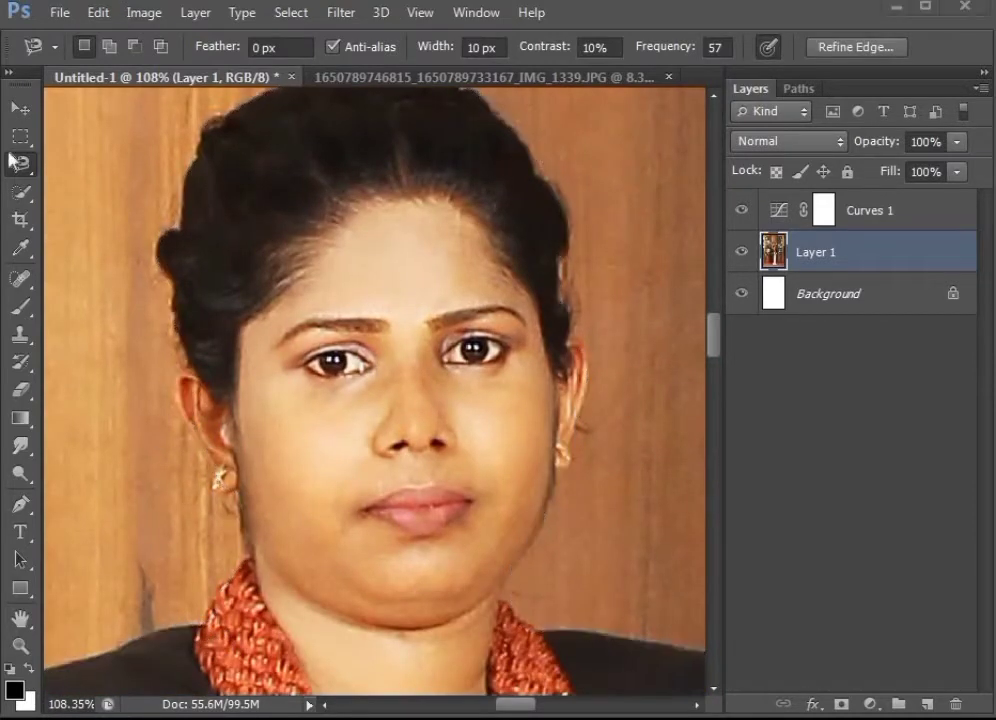
# Step: Add the missed edges of the left ear, earring and sash collar to the selection with the Magnetic Lasso
pyautogui.scroll(2, 82, 260)
pyautogui.scroll(3, 195, 270)
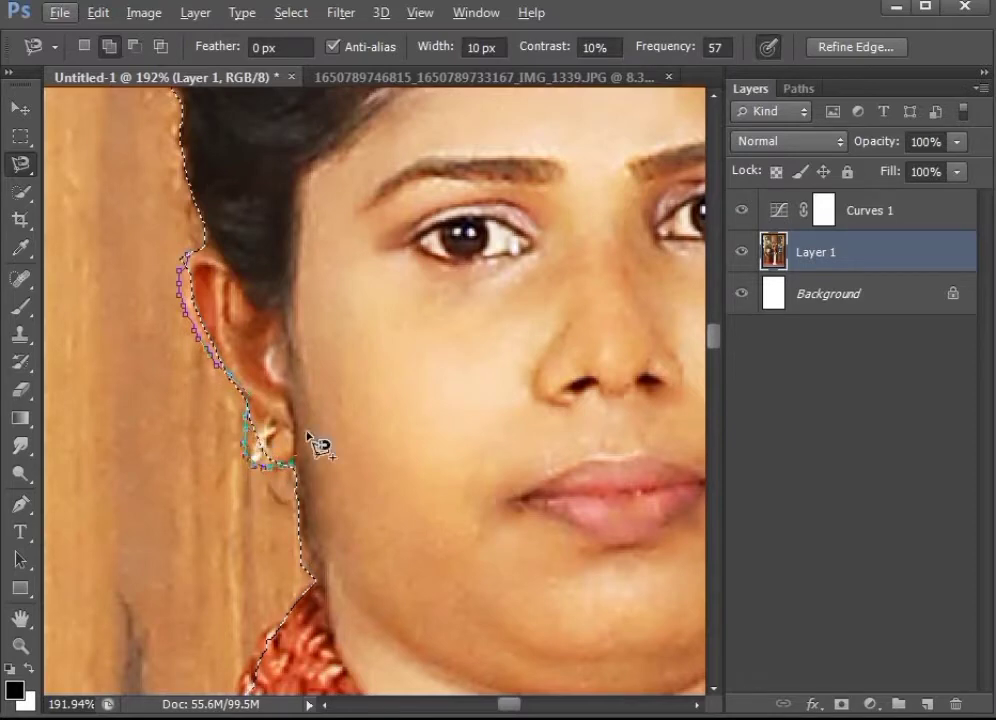
pyautogui.press('Return')
pyautogui.scroll(-3, 318, 445)
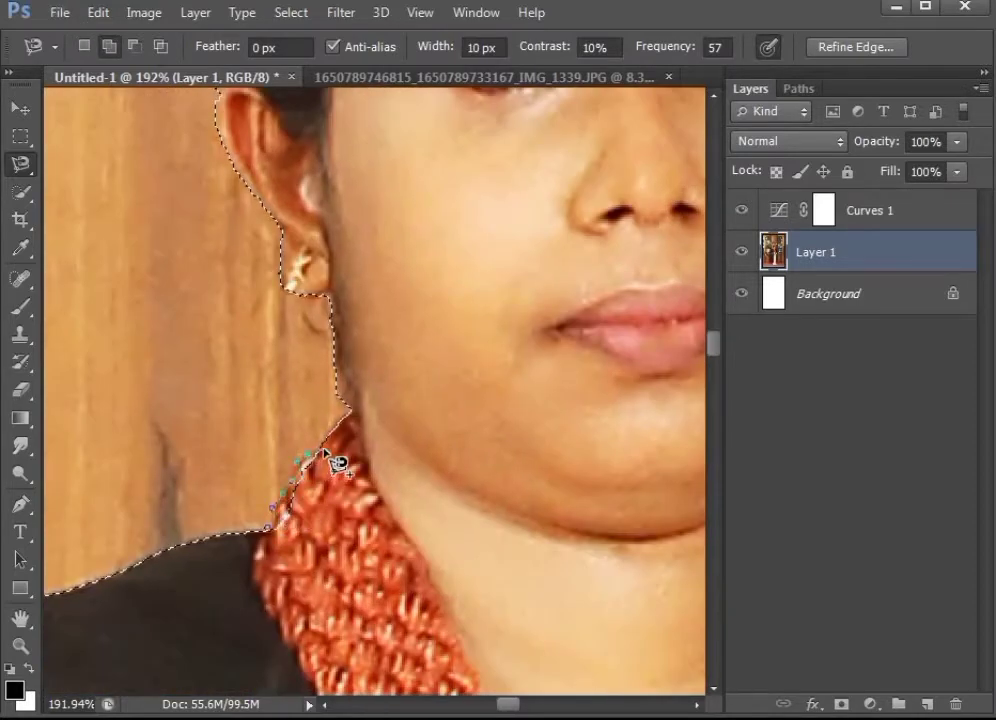
pyautogui.click(268, 533)
# Step: Subtract the strip of backdrop beside the gown's left upper sleeve from the selection
pyautogui.moveTo(262, 551); pyautogui.dragTo(368, 390)
pyautogui.keyDown('alt'); pyautogui.click(213, 360); pyautogui.keyUp('alt')
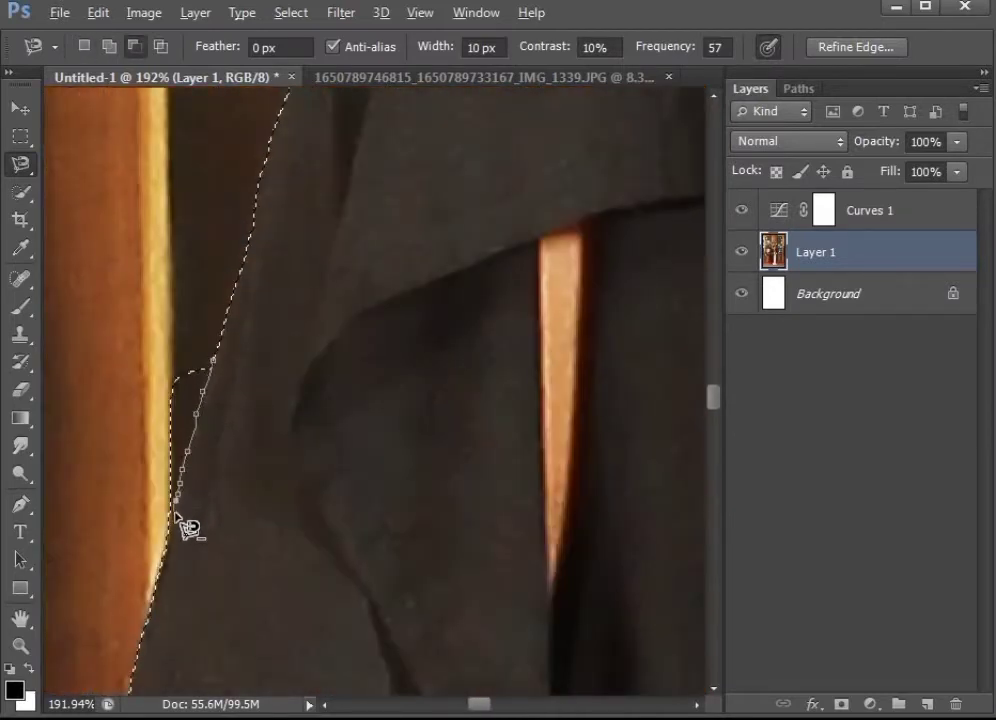
pyautogui.doubleClick(167, 311)
# Step: Add the missed dark fabric along the lower edge of the hanging left sleeve to the selection
pyautogui.scroll(-4, 271, 378)
pyautogui.hscroll(3, 271, 378)
pyautogui.scroll(-2, 296, 422)
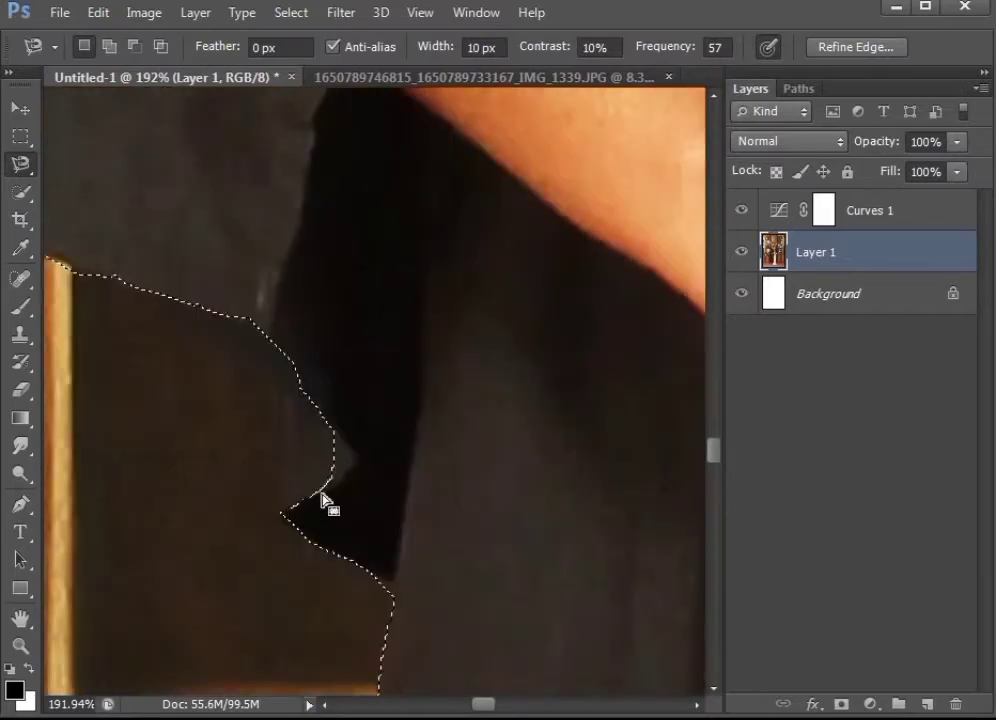
pyautogui.keyDown('shift'); pyautogui.click(282, 514); pyautogui.keyUp('shift')
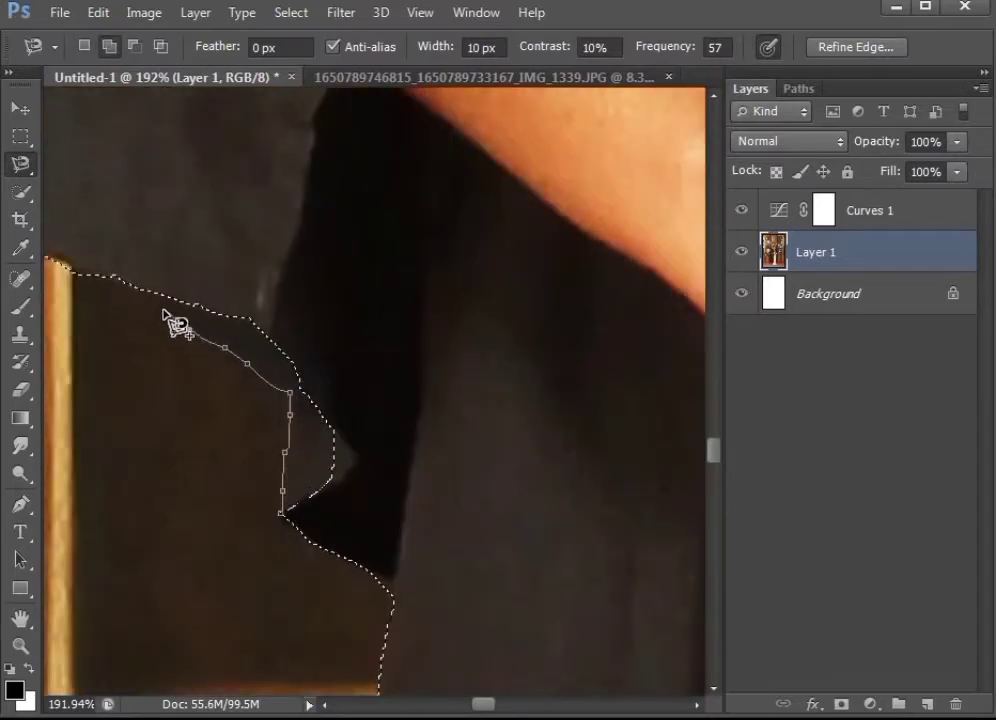
pyautogui.doubleClick(300, 395)
# Step: Add the missed lace at the saree hem's left corner to the selection and subtract the floor spike below the lace
pyautogui.scroll(-3, 400, 450)
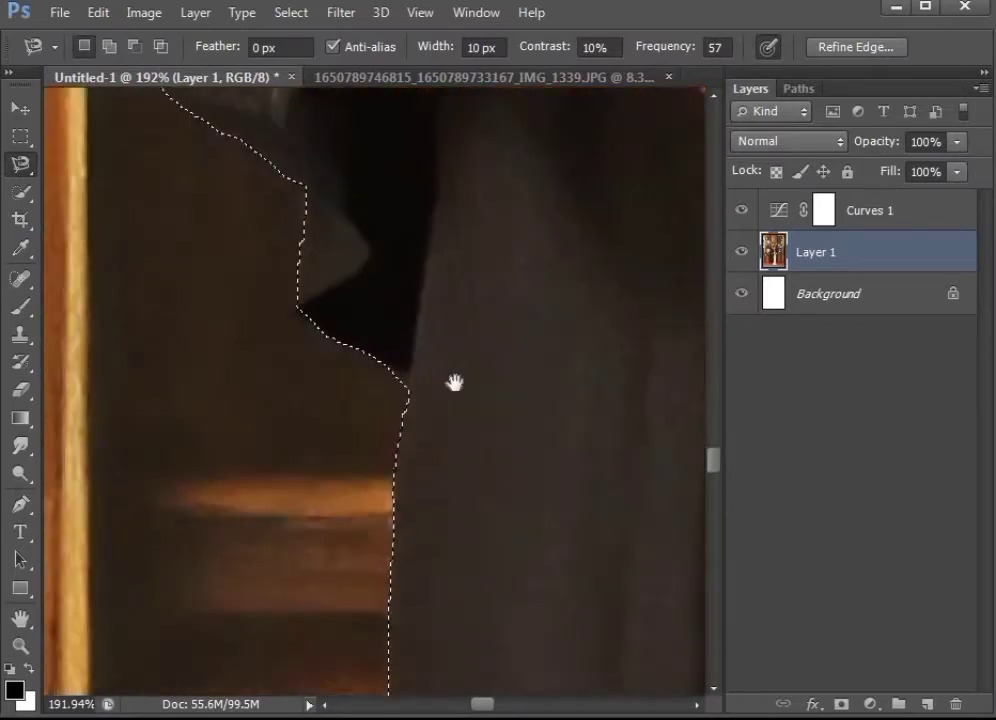
pyautogui.moveTo(455, 383); pyautogui.dragTo(409, 238)
pyautogui.moveTo(450, 580); pyautogui.dragTo(420, 200)
pyautogui.moveTo(449, 427); pyautogui.dragTo(415, 180)
pyautogui.keyDown('shift'); pyautogui.click(362, 405); pyautogui.keyUp('shift')
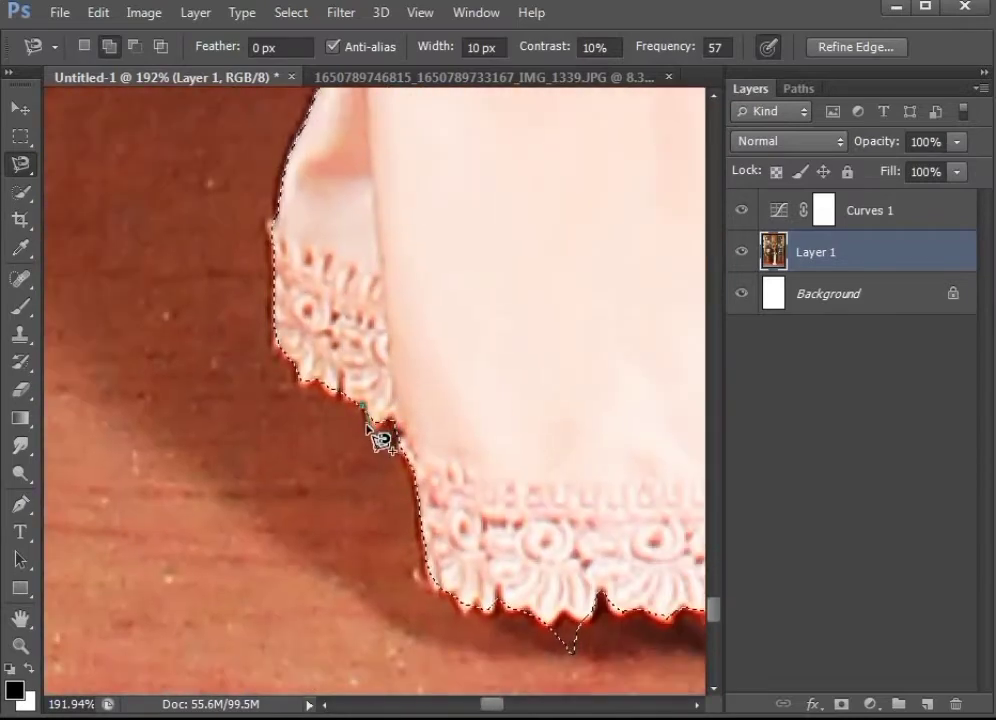
pyautogui.moveTo(525, 589); pyautogui.dragTo(414, 459)
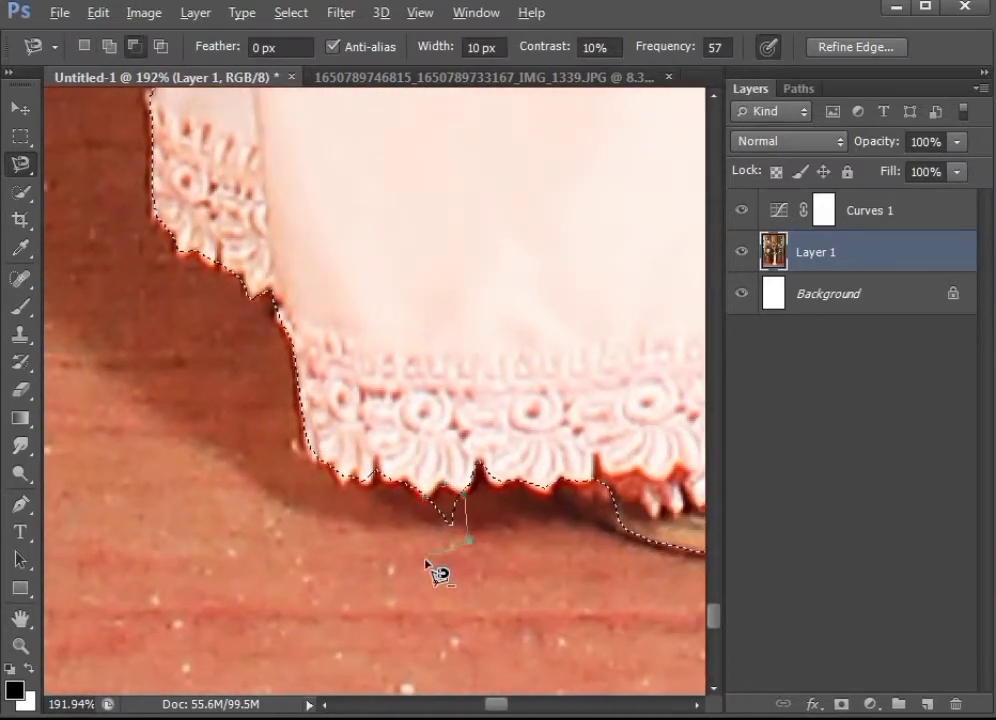
pyautogui.click(425, 497)
# Step: Add the missed edges of the shoe and the lace hem to its right to the selection
pyautogui.moveTo(621, 547); pyautogui.dragTo(429, 527)
pyautogui.keyDown('shift'); pyautogui.click(368, 457); pyautogui.keyUp('shift')
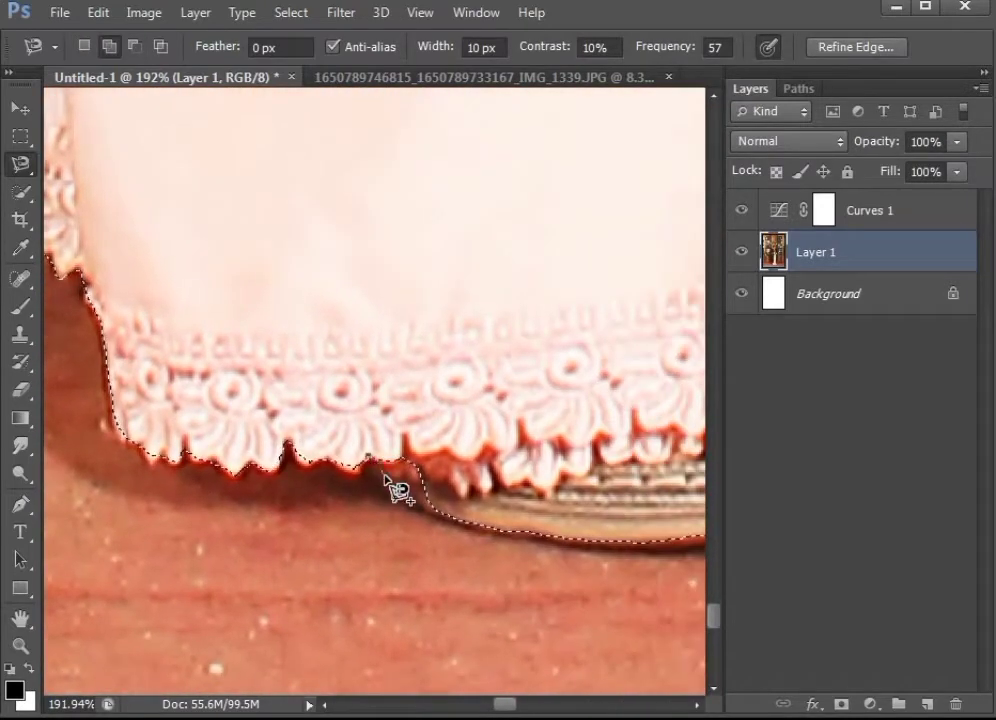
pyautogui.moveTo(574, 511); pyautogui.dragTo(262, 496)
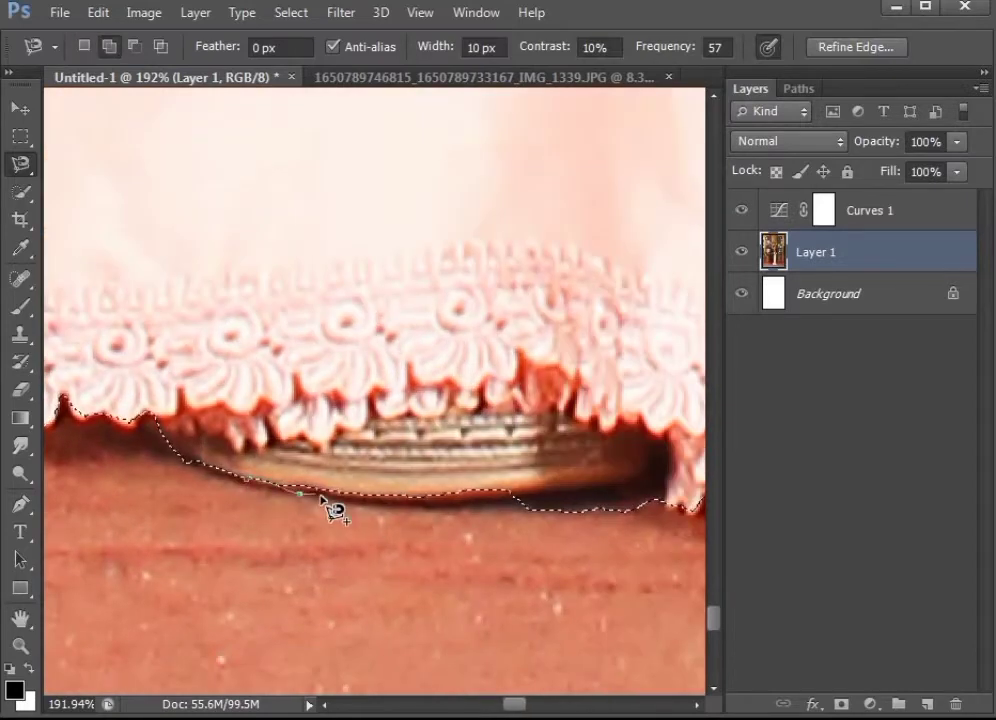
pyautogui.doubleClick(334, 383)
pyautogui.moveTo(654, 528); pyautogui.dragTo(360, 549)
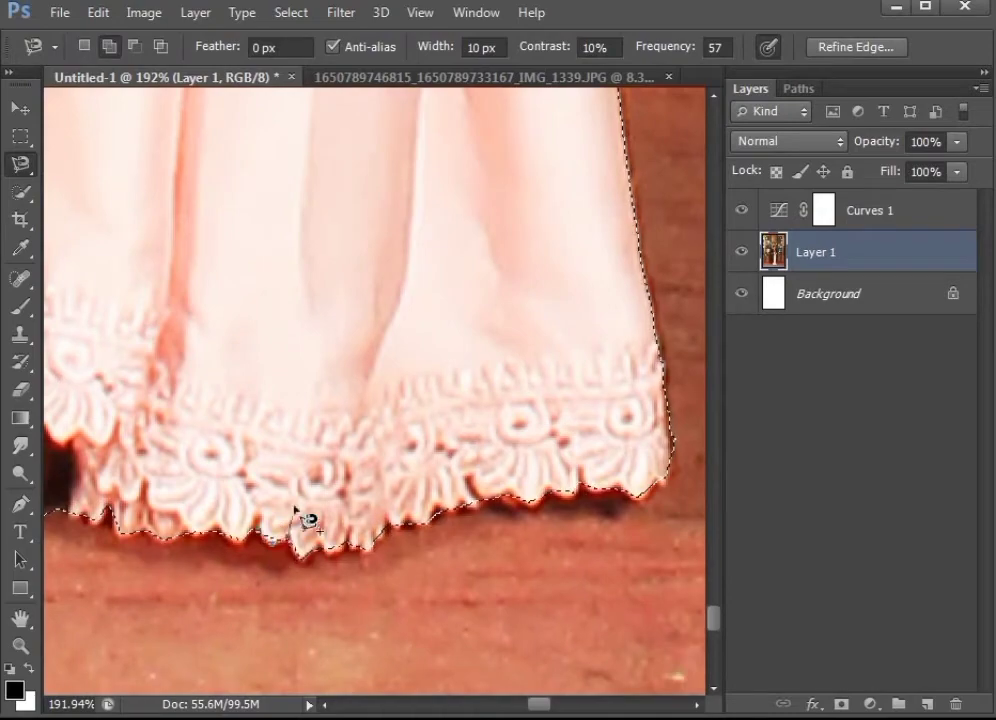
pyautogui.moveTo(307, 518)
pyautogui.mouseDown()
pyautogui.moveTo(431, 302)
pyautogui.moveTo(527, 282)
pyautogui.moveTo(540, 555)
pyautogui.moveTo(456, 474)
pyautogui.mouseUp()
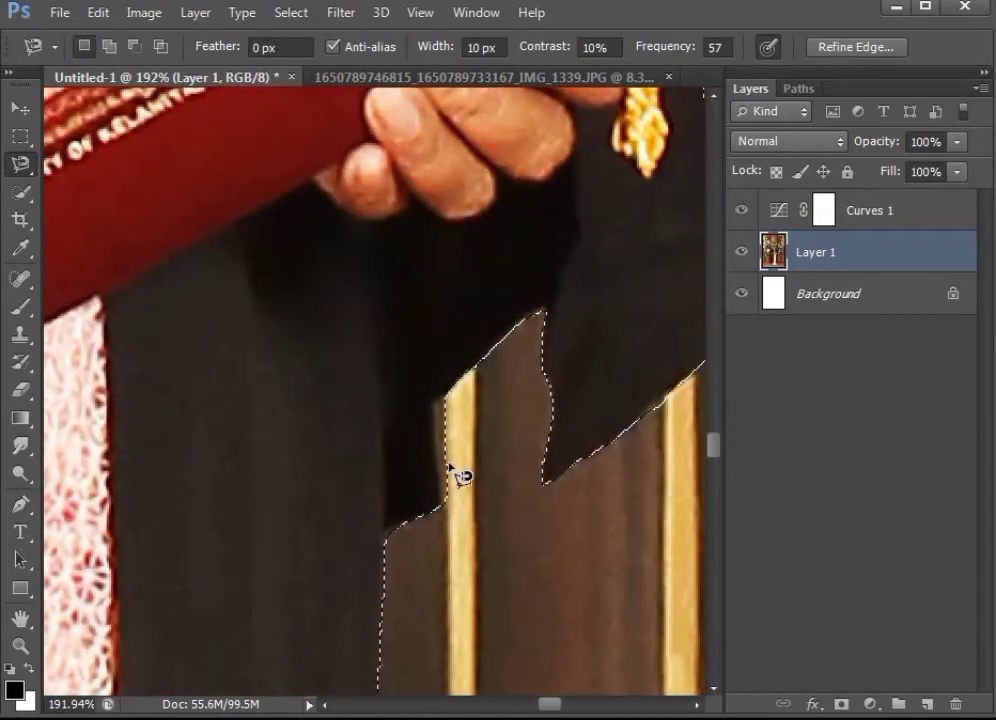
# Step: Add the missed strip of black gown beside the gold trim, below the hand holding the scroll, to the selection
pyautogui.keyDown('shift'); pyautogui.click(433, 407); pyautogui.keyUp('shift')
pyautogui.doubleClick(447, 514)
pyautogui.moveTo(619, 405)
pyautogui.mouseDown()
pyautogui.moveTo(465, 516)
pyautogui.moveTo(500, 555)
pyautogui.mouseUp()
# Step: Subtract the slivers of backdrop along the gown's right sleeve and shoulder, beside the gold trim, from the selection
pyautogui.keyDown('alt'); pyautogui.click(492, 530); pyautogui.keyUp('alt')
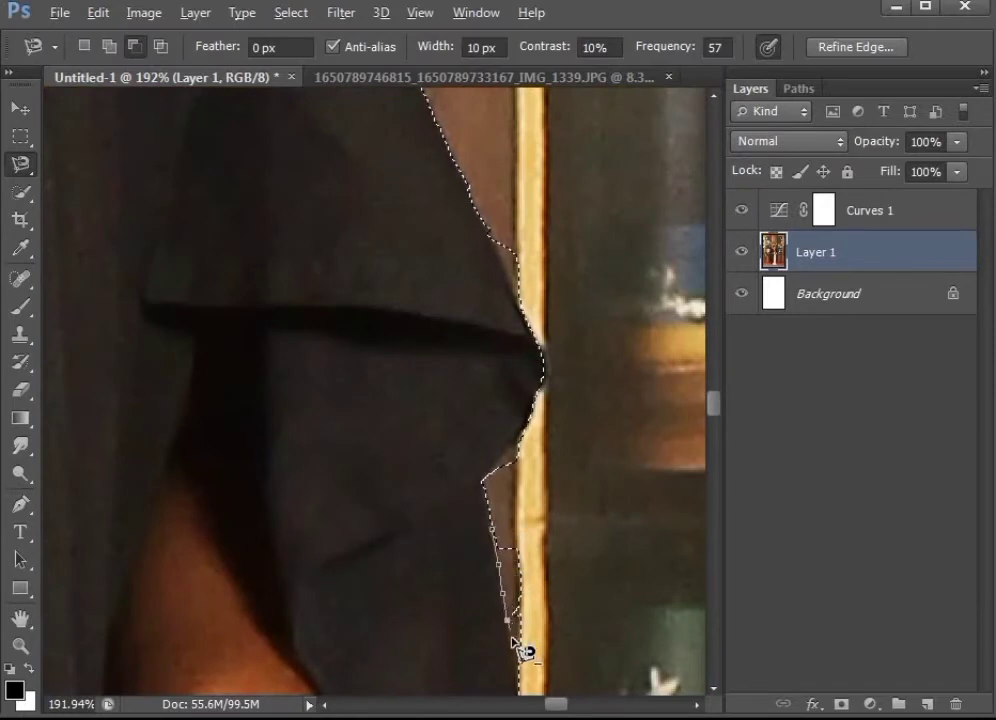
pyautogui.scroll(4, 491, 451)
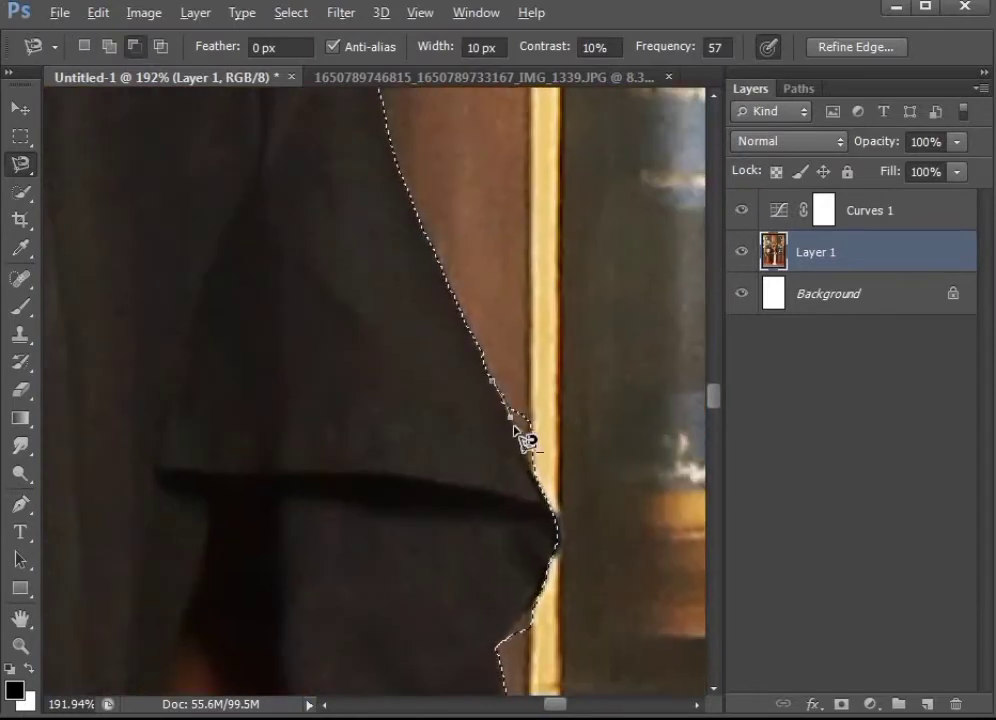
pyautogui.scroll(3, 604, 343)
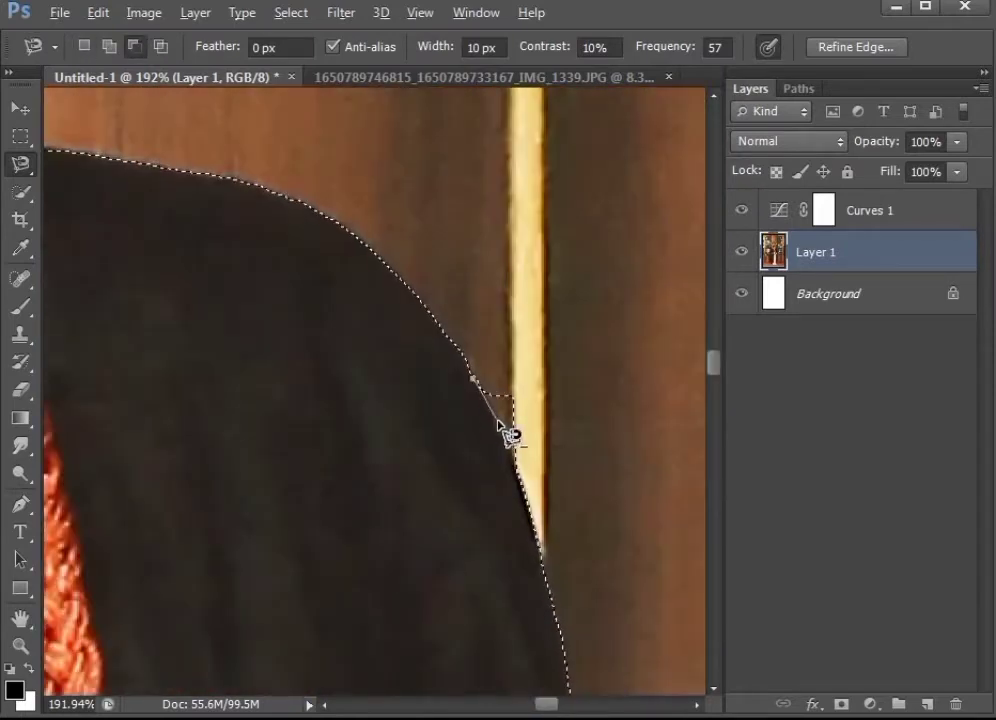
# Step: Add the sash's right neck edge and the upper rim of the right ear to the selection
pyautogui.scroll(6, 535, 487)
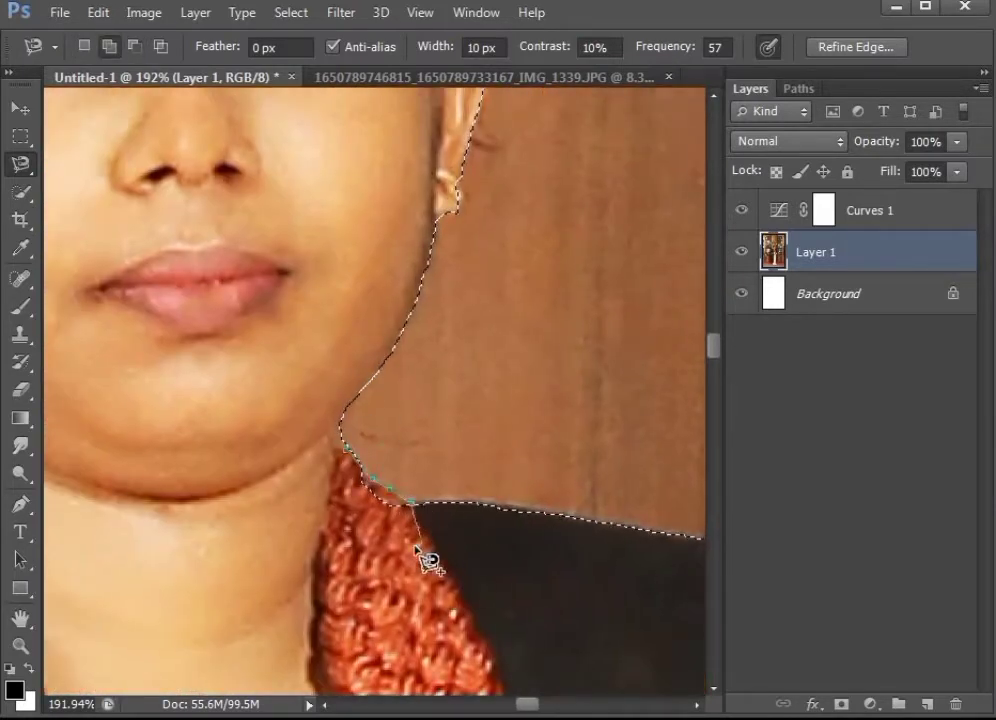
pyautogui.scroll(5, 415, 545)
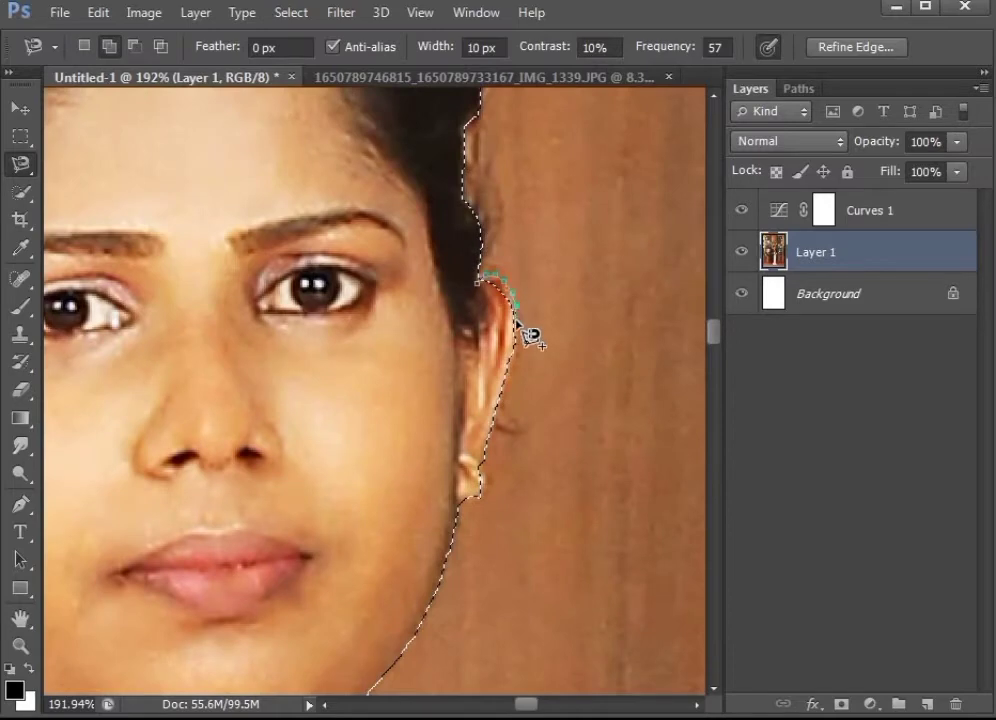
pyautogui.scroll(2, 485, 430)
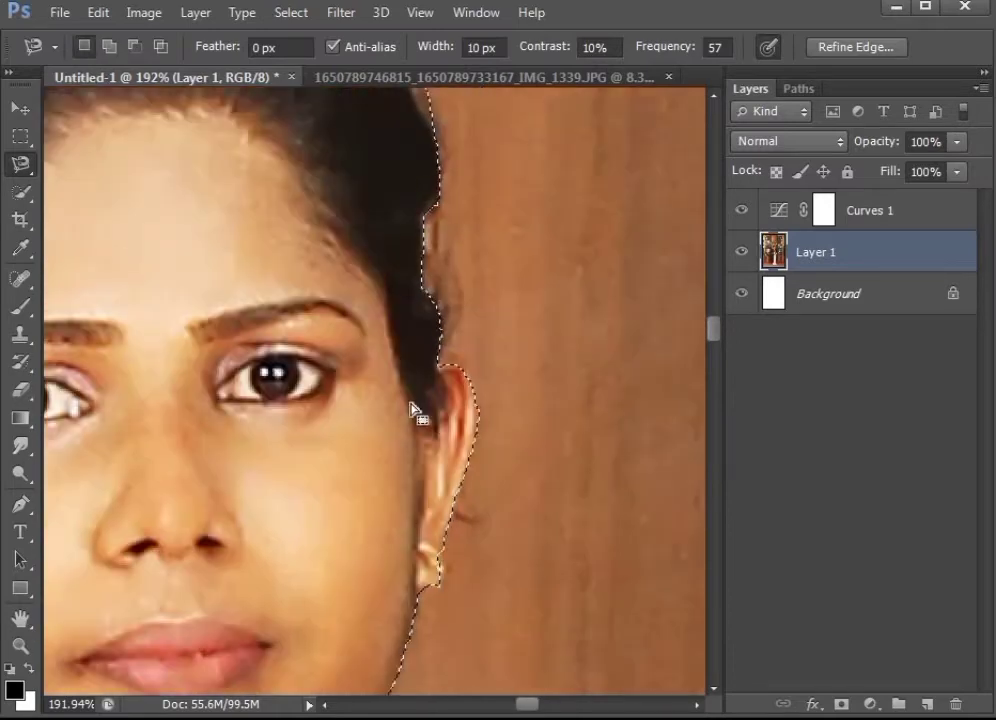
pyautogui.scroll(2, 462, 373)
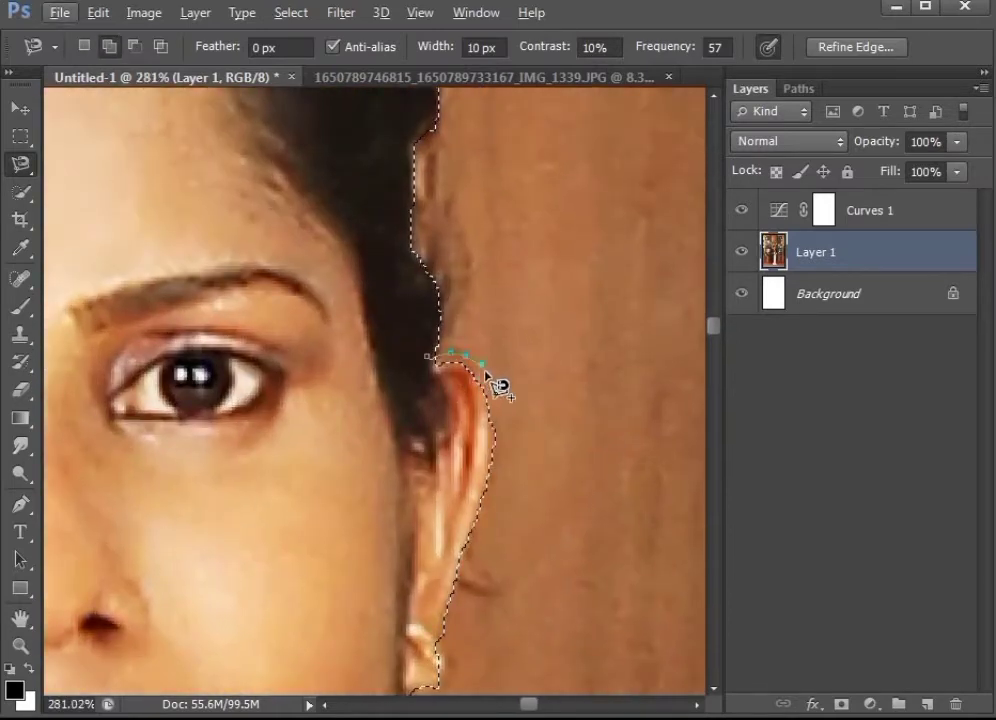
# Step: Subtract the sliver of backdrop at the upper right side of the hair from the selection and check the outline
pyautogui.scroll(-4, 420, 390)
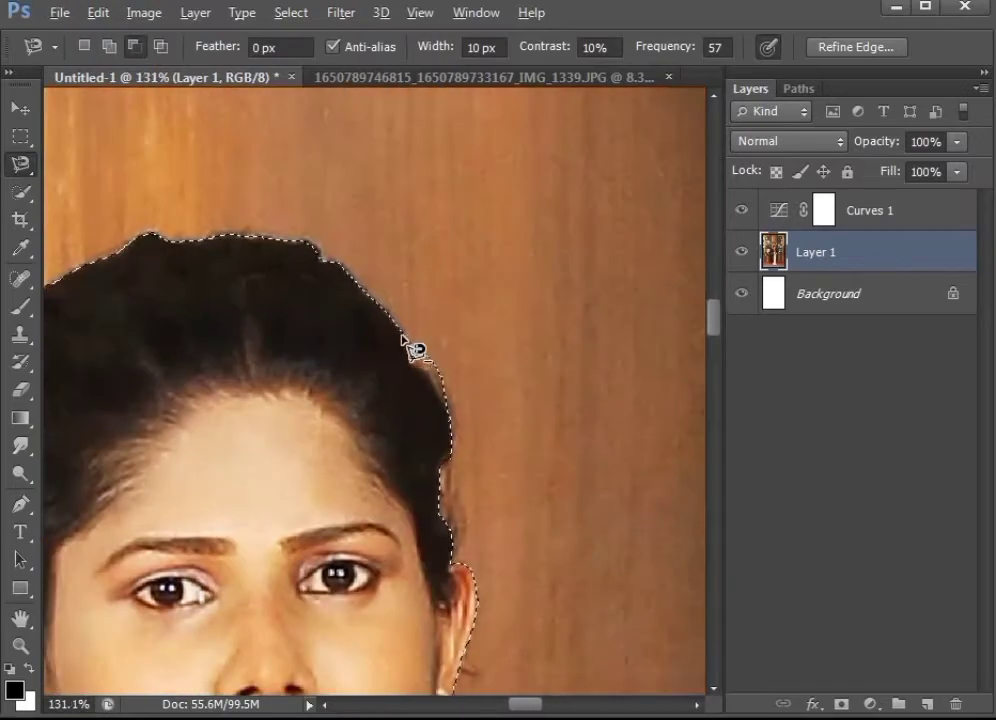
pyautogui.moveTo(163, 350); pyautogui.dragTo(451, 342)
pyautogui.moveTo(396, 626); pyautogui.dragTo(371, 273)
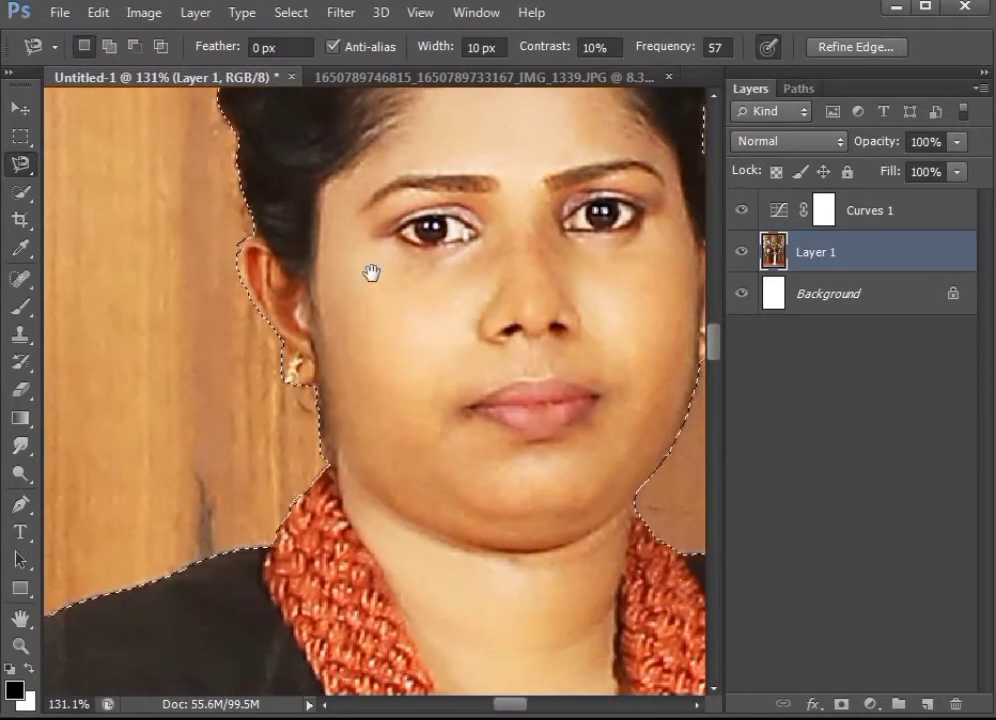
pyautogui.moveTo(442, 258); pyautogui.dragTo(343, 396)
pyautogui.scroll(-6, 375, 376)
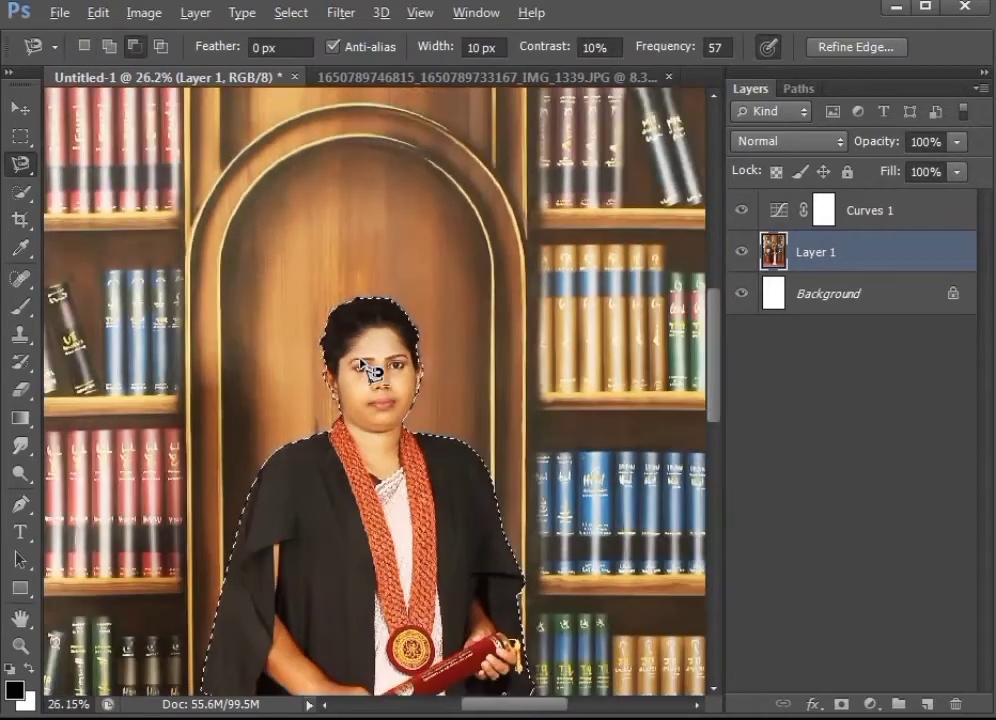
# Step: Apply a Curves adjustment to the selected woman, lifting the curve slightly
pyautogui.scroll(2, 410, 382)
pyautogui.scroll(1, 420, 385)
pyautogui.click(141, 13)
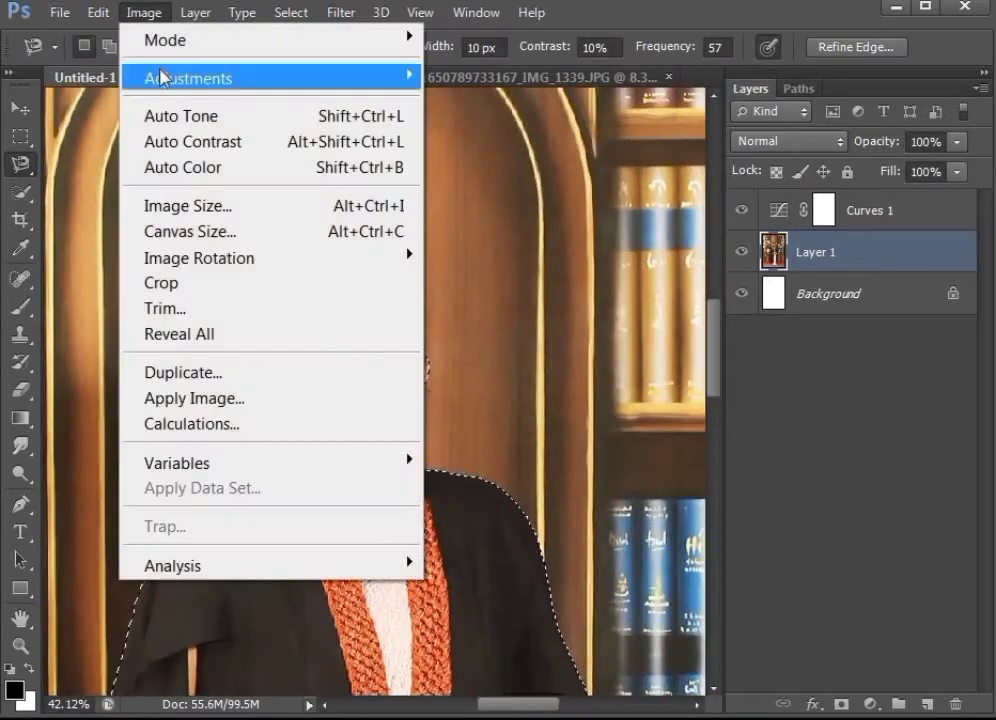
pyautogui.moveTo(162, 78)
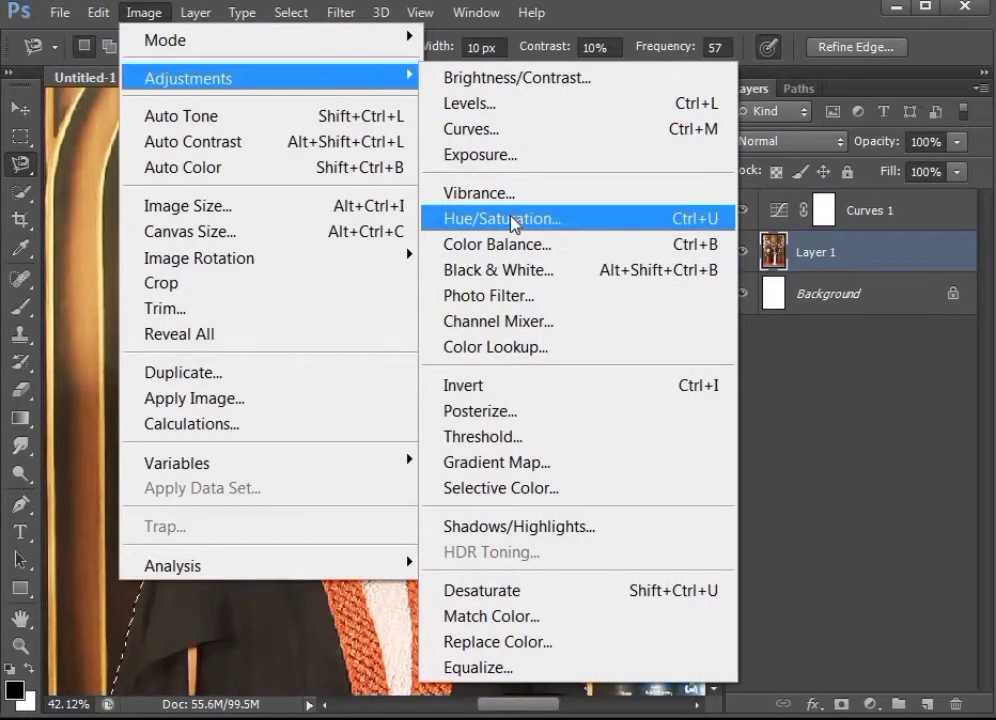
pyautogui.click(500, 130)
pyautogui.moveTo(829, 307); pyautogui.dragTo(824, 301)
pyautogui.click(991, 158)
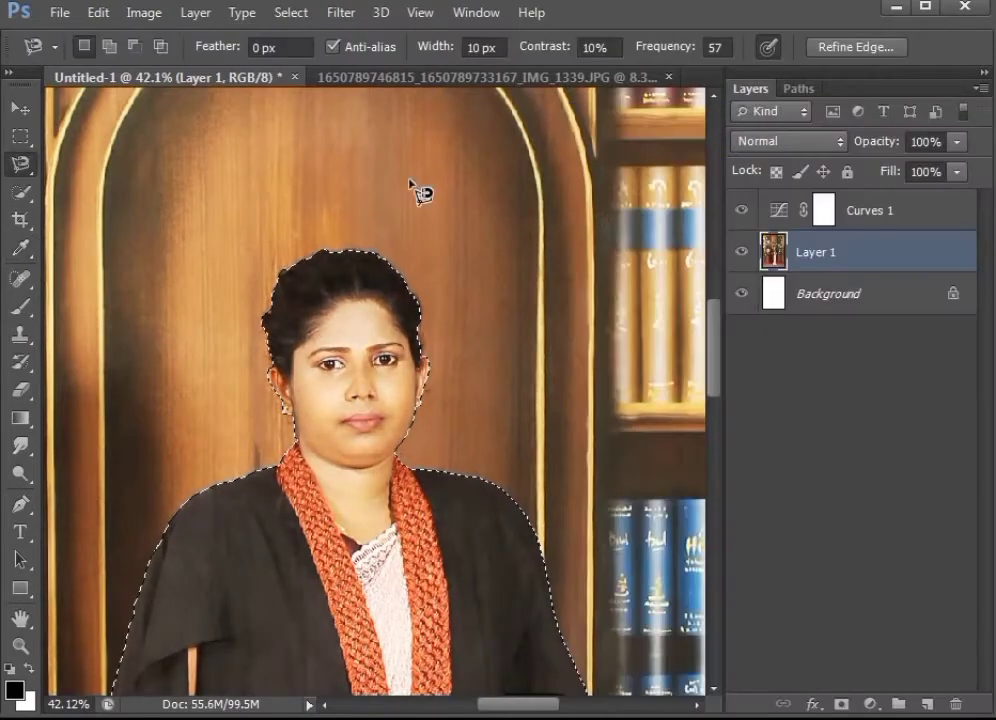
# Step: Apply Color Balance to the selected woman's midtones with Cyan/Red +20, Magenta/Green +15 and a raised Yellow/Blue level
pyautogui.click(146, 18)
pyautogui.moveTo(238, 80)
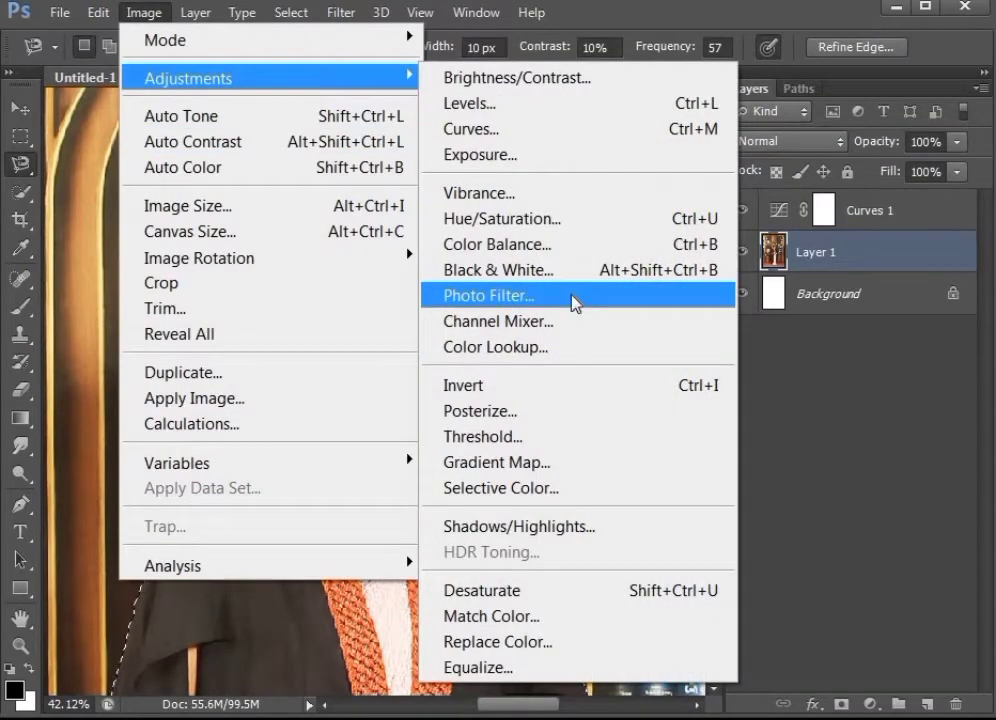
pyautogui.click(556, 245)
pyautogui.moveTo(708, 211); pyautogui.dragTo(718, 243)
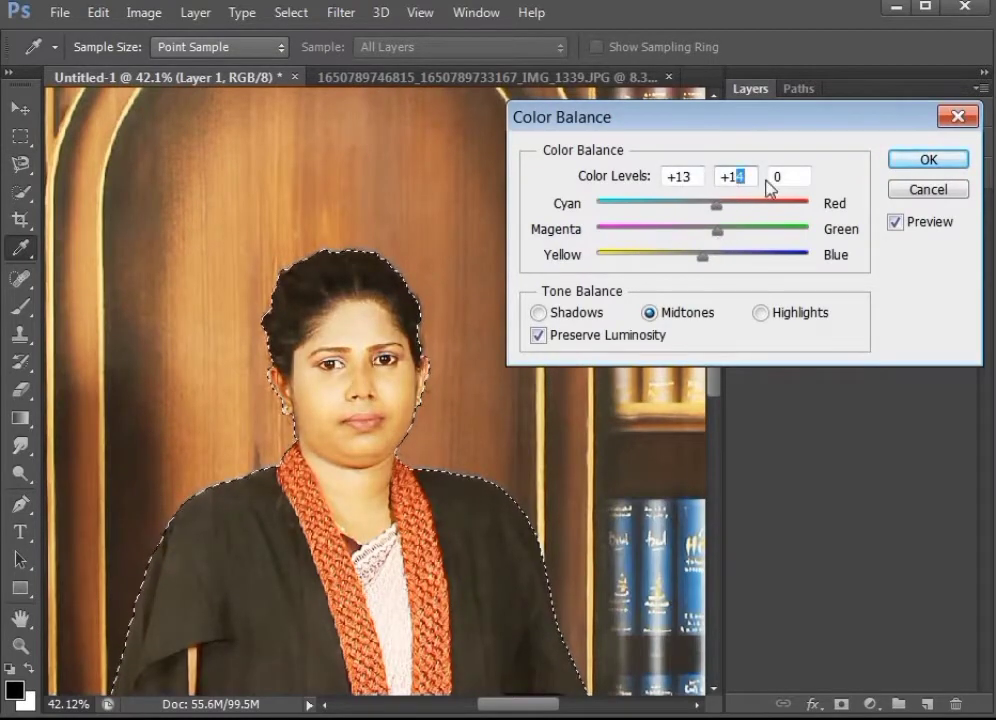
pyautogui.write('20')
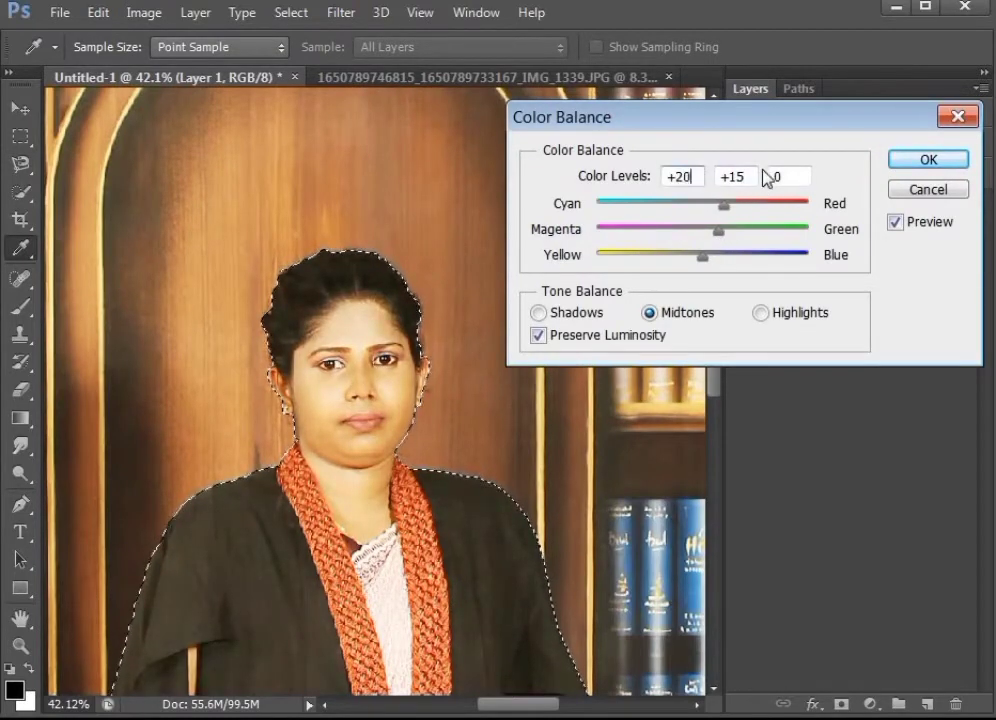
pyautogui.click(774, 176)
pyautogui.write('2')
pyautogui.click(905, 165)
pyautogui.press('l')
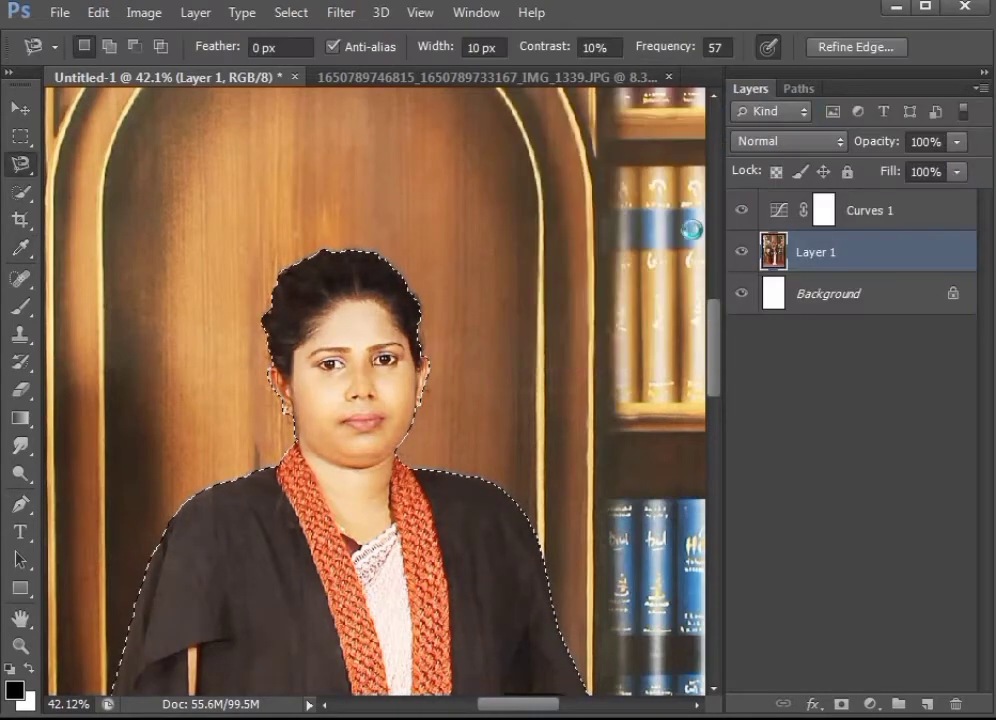
pyautogui.scroll(-3, 483, 318)
pyautogui.scroll(-1, 478, 318)
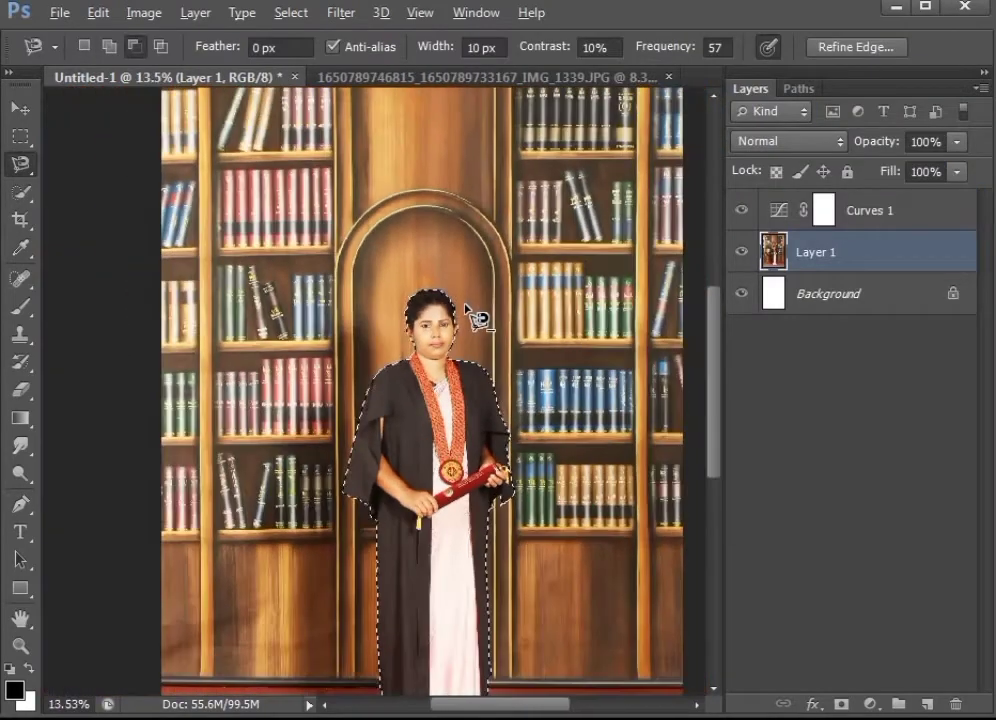
# Step: Invert the selection to the backdrop and apply a Gaussian Blur with a 2.5 pixel radius
pyautogui.scroll(3, 473, 318)
pyautogui.click(291, 12)
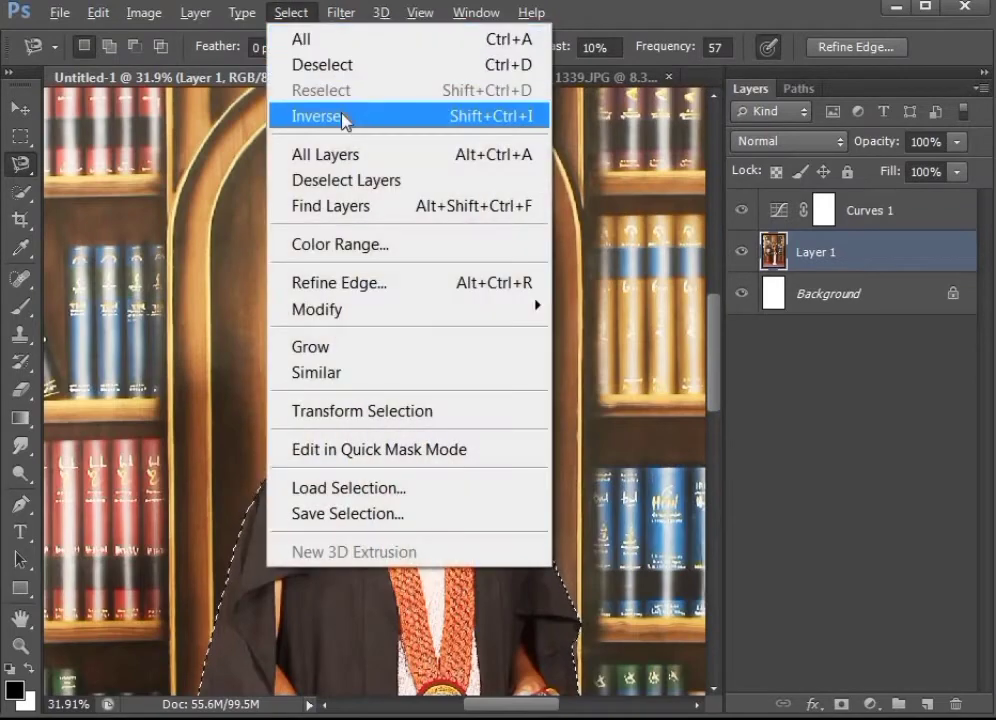
pyautogui.click(345, 120)
pyautogui.click(340, 12)
pyautogui.moveTo(372, 190)
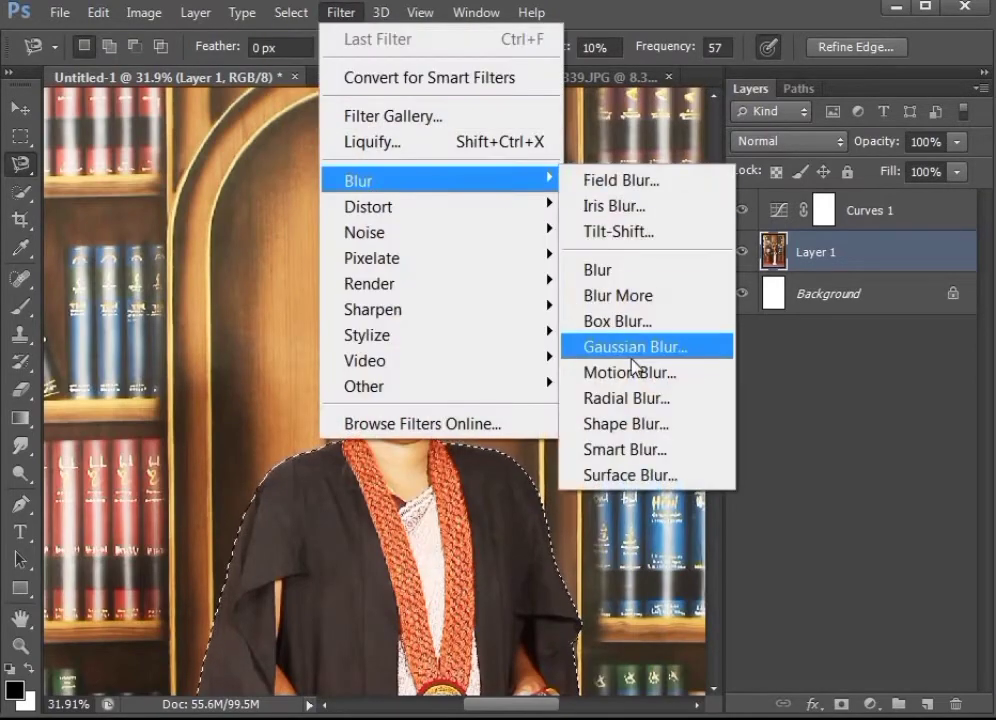
pyautogui.click(600, 347)
pyautogui.click(813, 226)
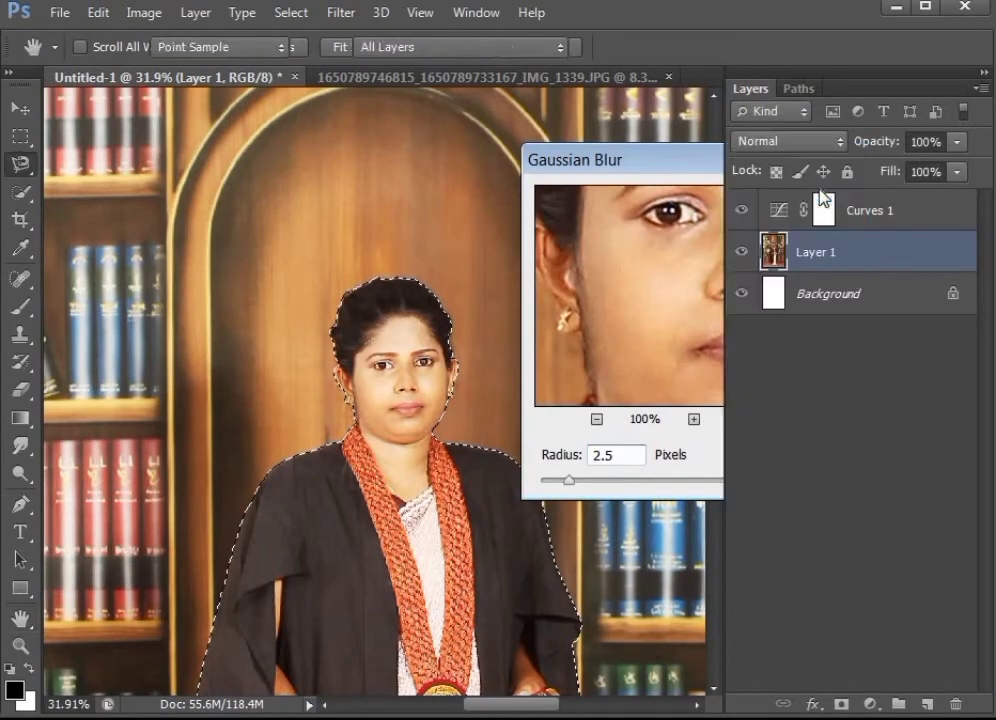
pyautogui.scroll(-4, 254, 258)
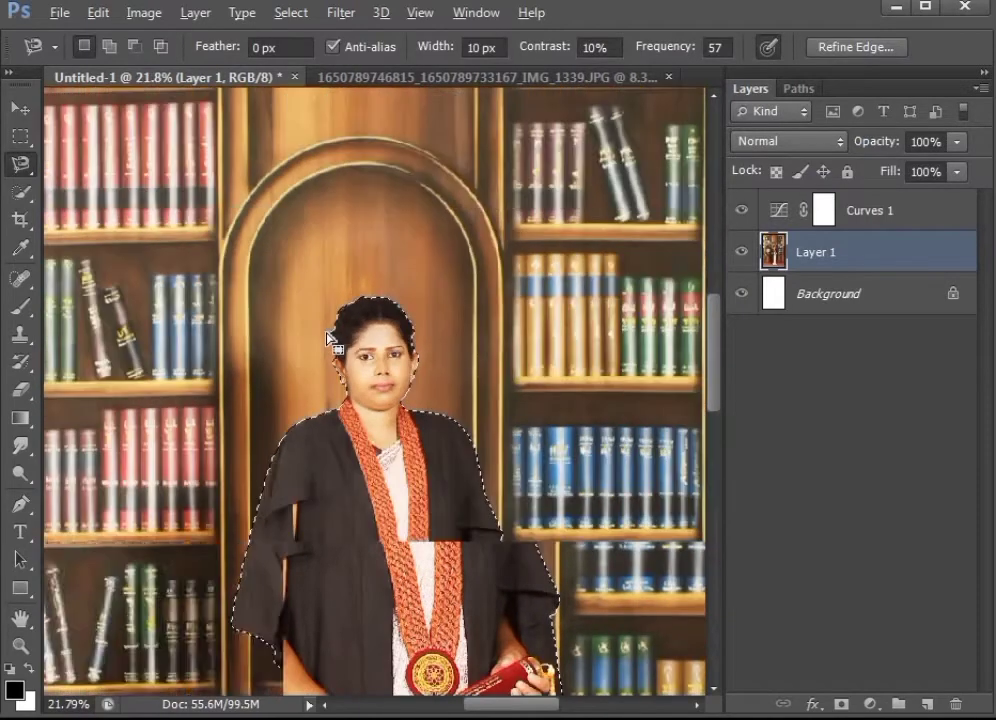
# Step: Apply Hue/Saturation to the selected backdrop with Saturation +10 and remove the selection
pyautogui.click(144, 13)
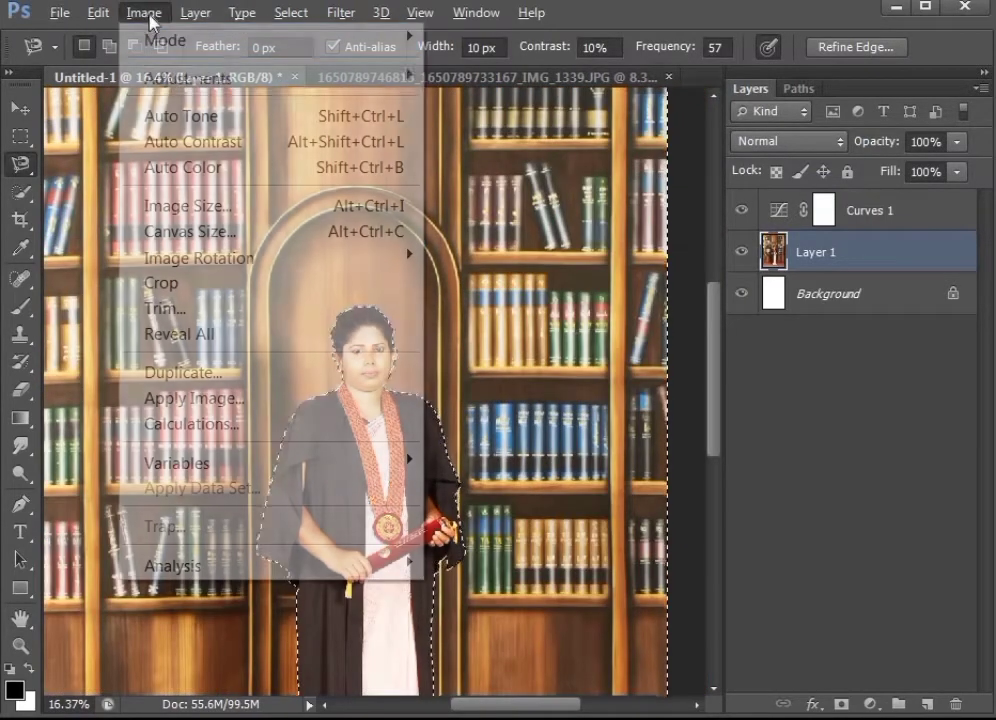
pyautogui.moveTo(200, 78)
pyautogui.click(505, 230)
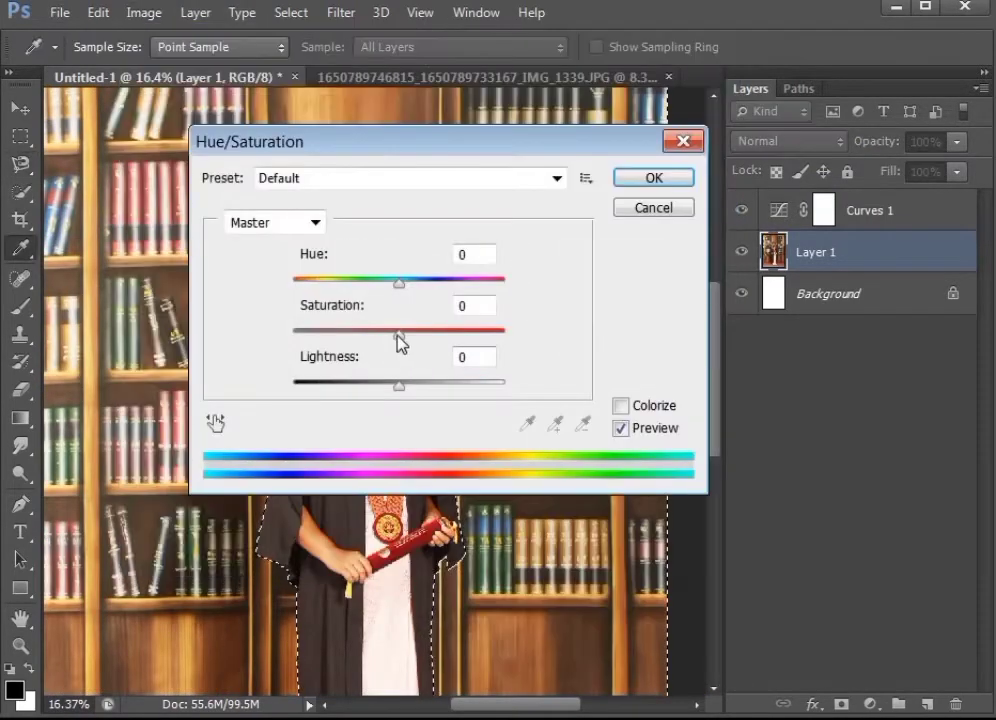
pyautogui.moveTo(400, 340); pyautogui.dragTo(413, 348)
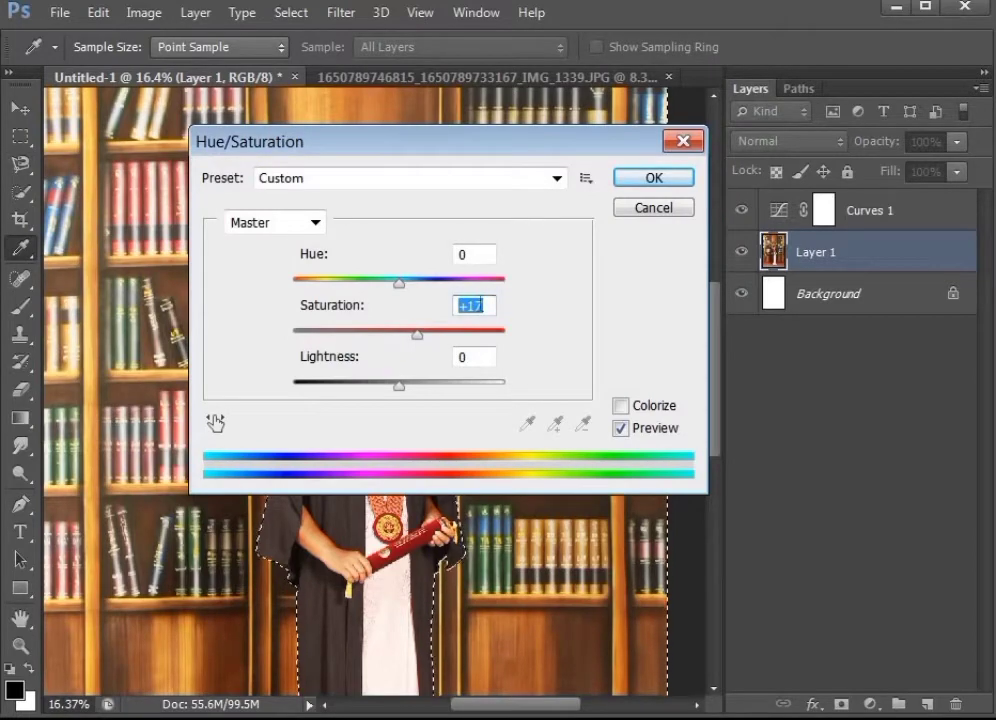
pyautogui.click(485, 307)
pyautogui.hotkey('shift', 'Left')
pyautogui.write('0')
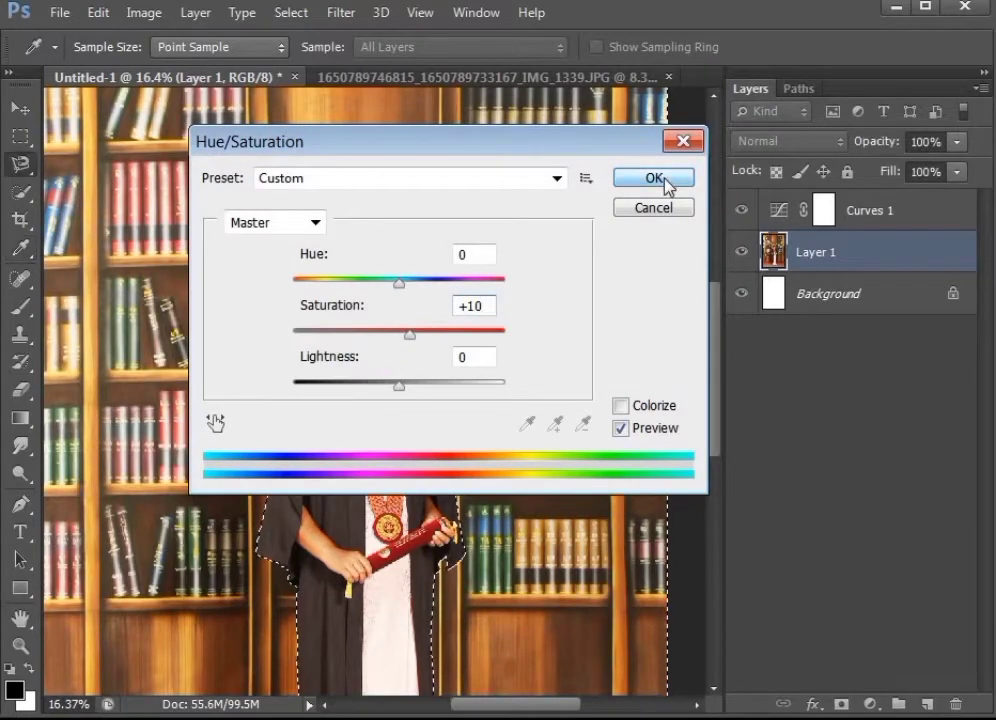
pyautogui.click(658, 180)
pyautogui.hotkey('ctrl', 'd')
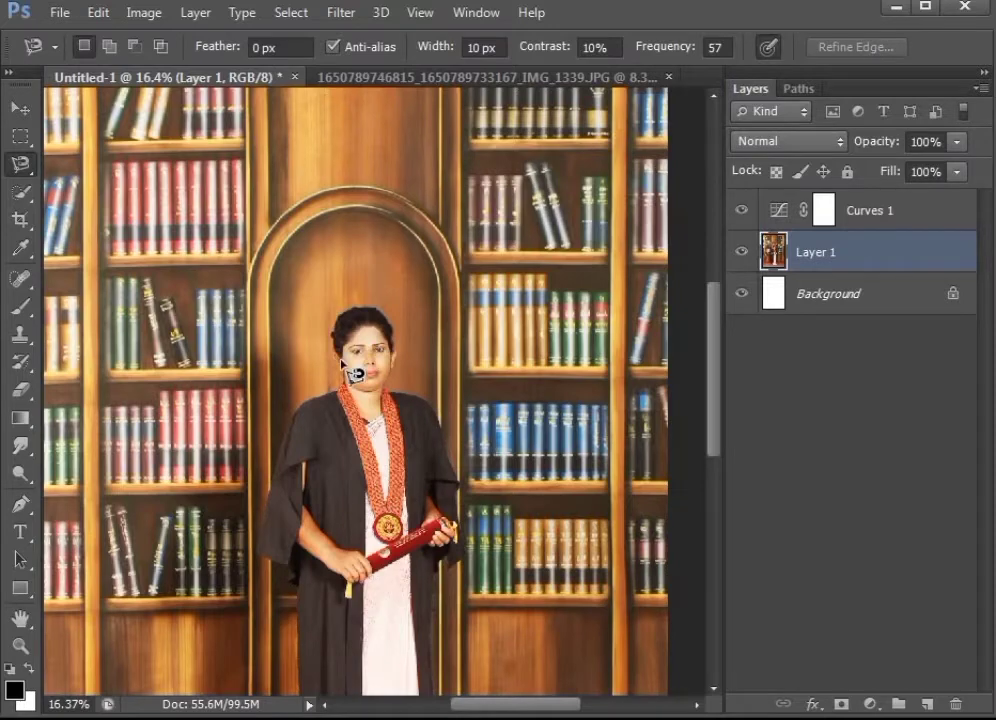
# Step: Smooth the hair outline from above the left ear up over the crown with the Smudge tool at 50% strength
pyautogui.scroll(10, 352, 372)
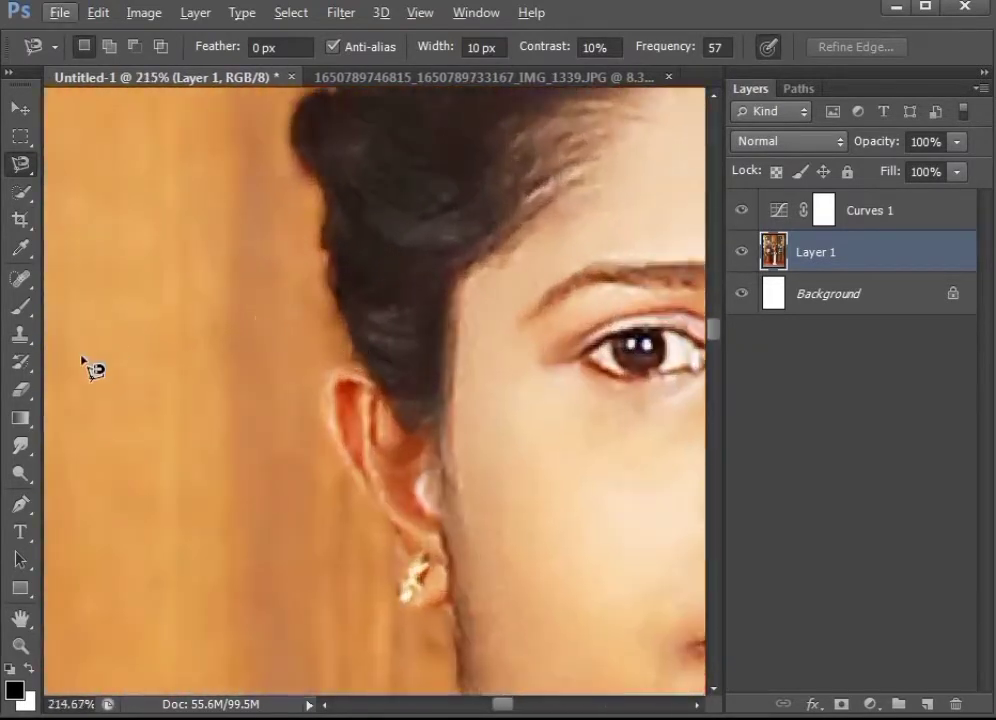
pyautogui.click(22, 340)
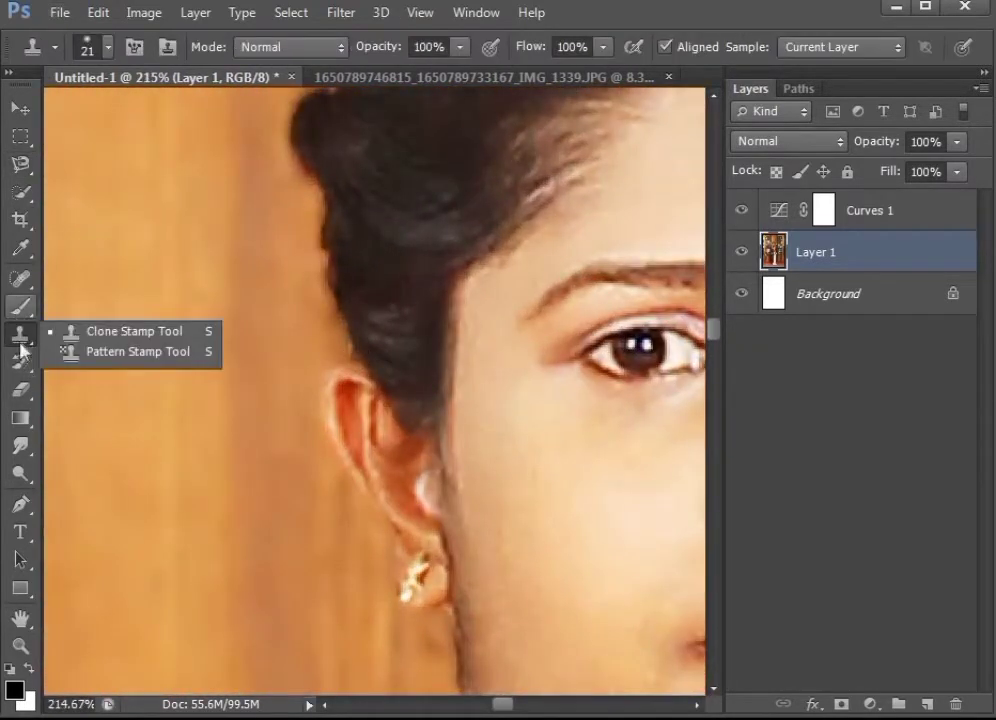
pyautogui.click(20, 445)
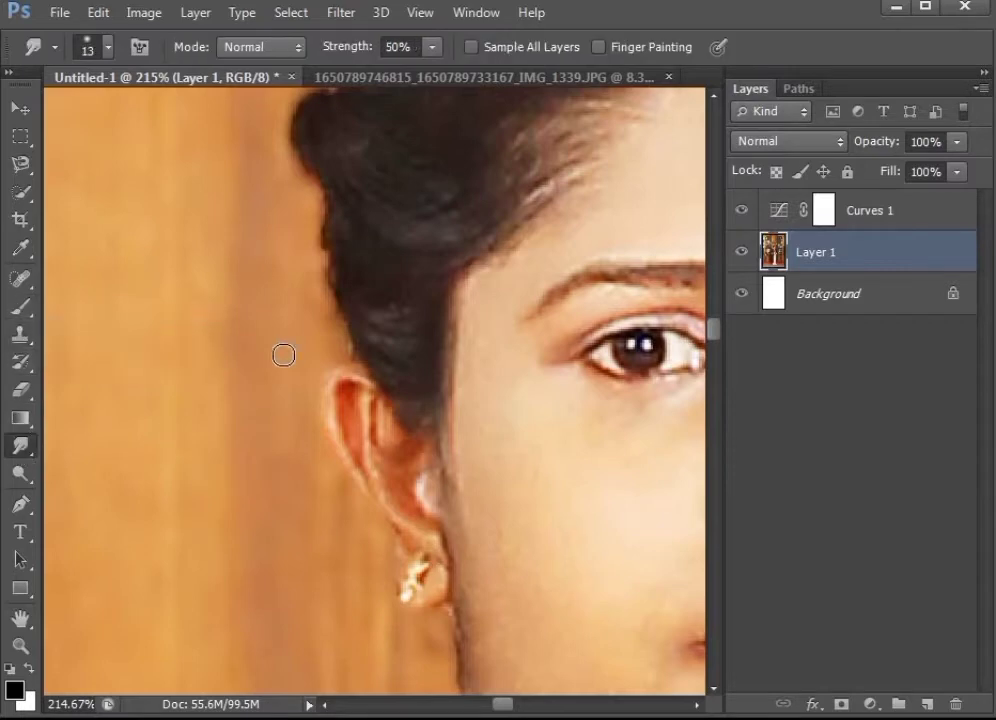
pyautogui.moveTo(321, 220); pyautogui.dragTo(340, 451)
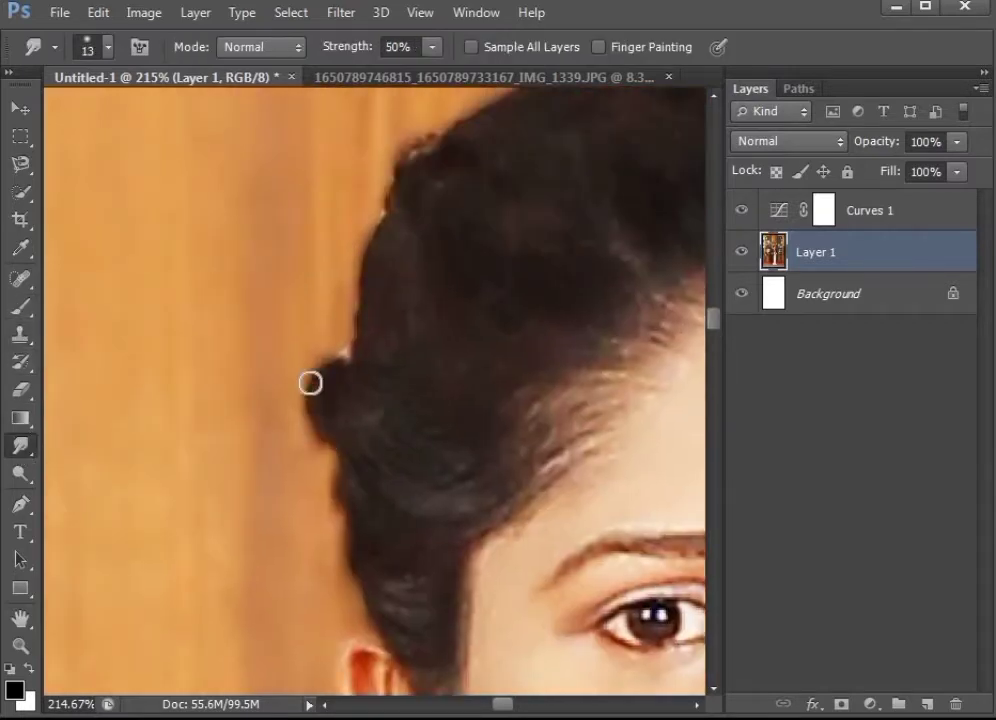
pyautogui.moveTo(425, 222); pyautogui.dragTo(355, 412)
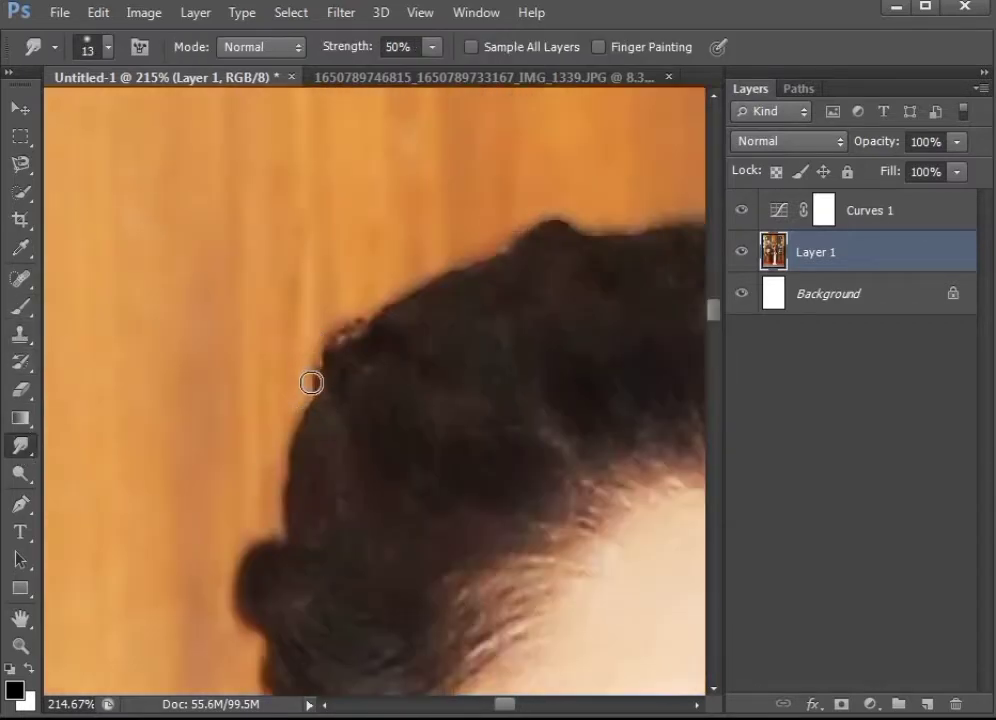
pyautogui.moveTo(420, 293)
pyautogui.mouseDown()
pyautogui.moveTo(285, 345)
pyautogui.moveTo(269, 373)
pyautogui.moveTo(473, 436)
pyautogui.moveTo(300, 367)
pyautogui.moveTo(318, 228)
pyautogui.mouseUp()
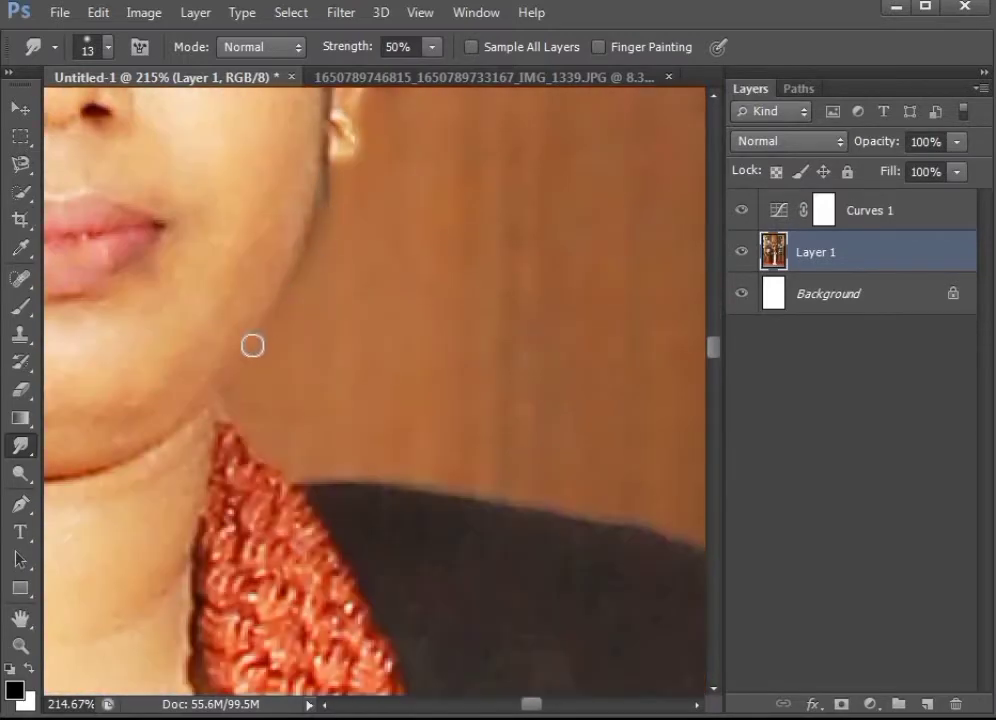
# Step: Smudge the gown's outline against the backdrop along the right shoulder and down the right sleeve
pyautogui.scroll(-3, 259, 357)
pyautogui.moveTo(598, 451); pyautogui.dragTo(142, 228)
pyautogui.moveTo(467, 440); pyautogui.dragTo(428, 371)
pyautogui.moveTo(528, 620); pyautogui.dragTo(461, 306)
pyautogui.moveTo(527, 617); pyautogui.dragTo(380, 330)
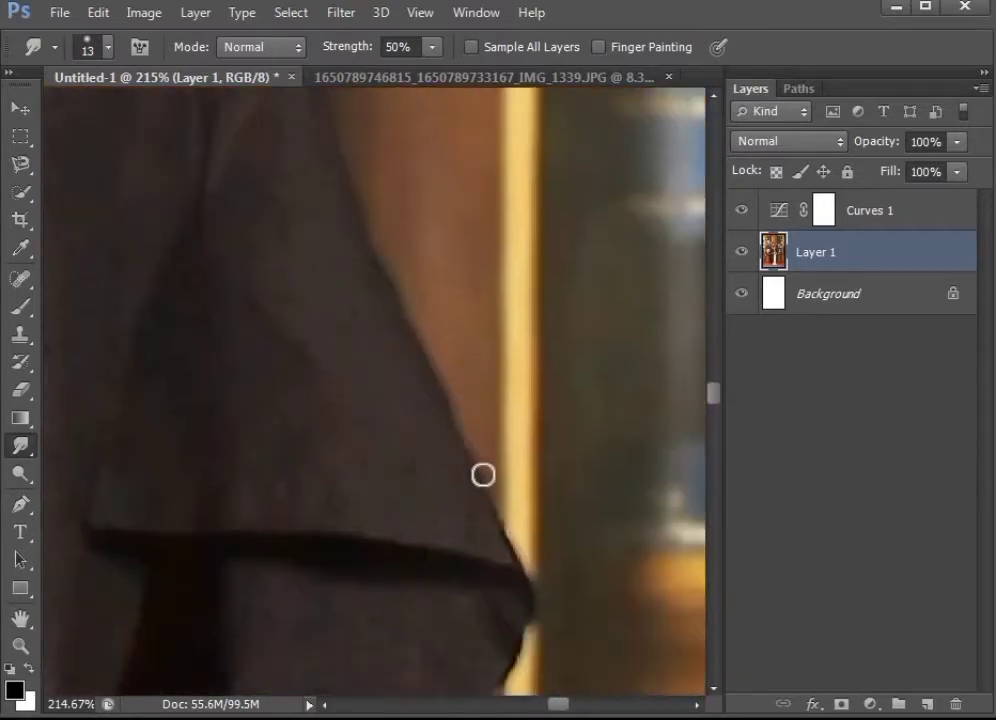
pyautogui.moveTo(482, 474); pyautogui.dragTo(489, 233)
pyautogui.moveTo(440, 380); pyautogui.dragTo(331, 127)
pyautogui.moveTo(300, 480); pyautogui.dragTo(288, 395)
pyautogui.scroll(-5, 358, 338)
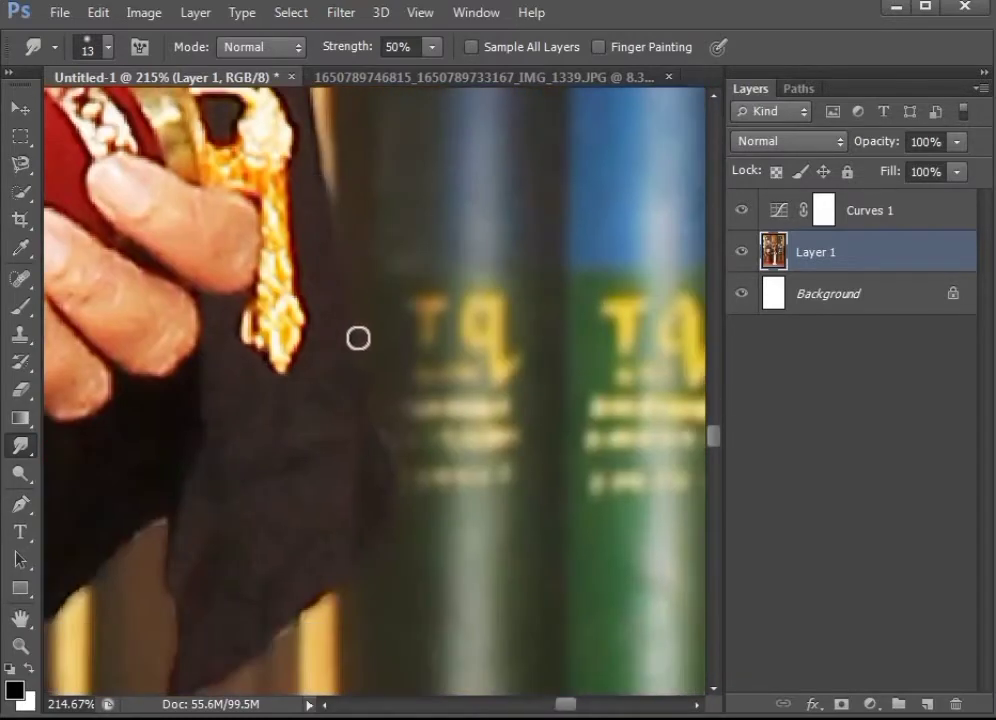
# Step: Smudge the right sleeve's lower tip and the gown's right edge down to its bottom corner
pyautogui.moveTo(280, 628); pyautogui.dragTo(317, 396)
pyautogui.moveTo(206, 420); pyautogui.dragTo(286, 235)
pyautogui.moveTo(212, 495); pyautogui.dragTo(275, 215)
pyautogui.moveTo(222, 527); pyautogui.dragTo(284, 282)
pyautogui.scroll(-10, 297, 517)
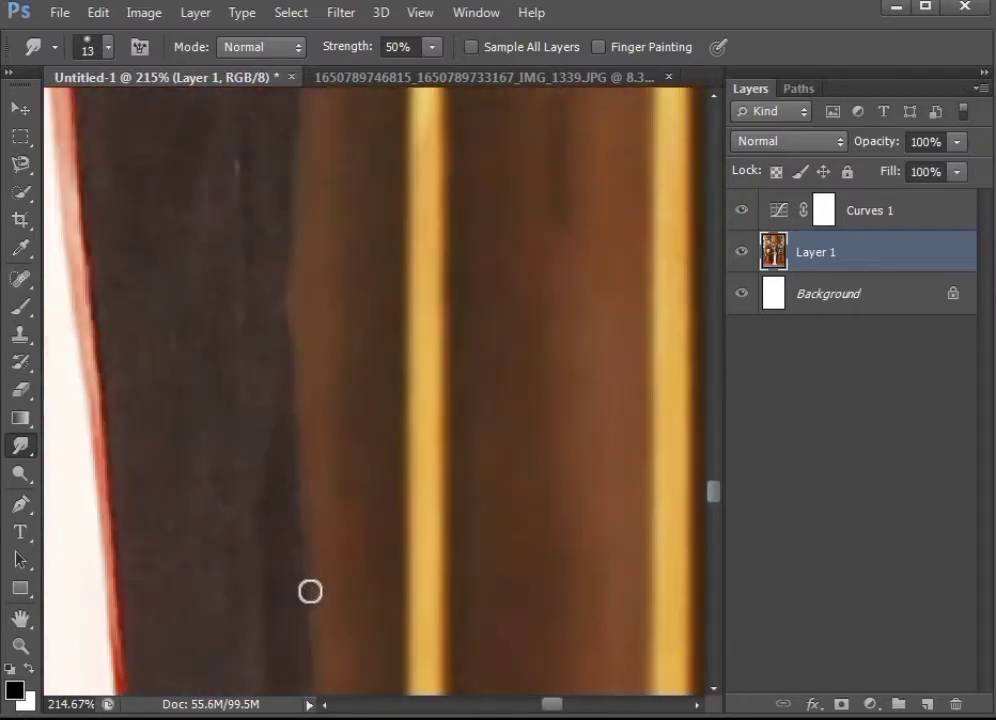
pyautogui.scroll(-10, 275, 506)
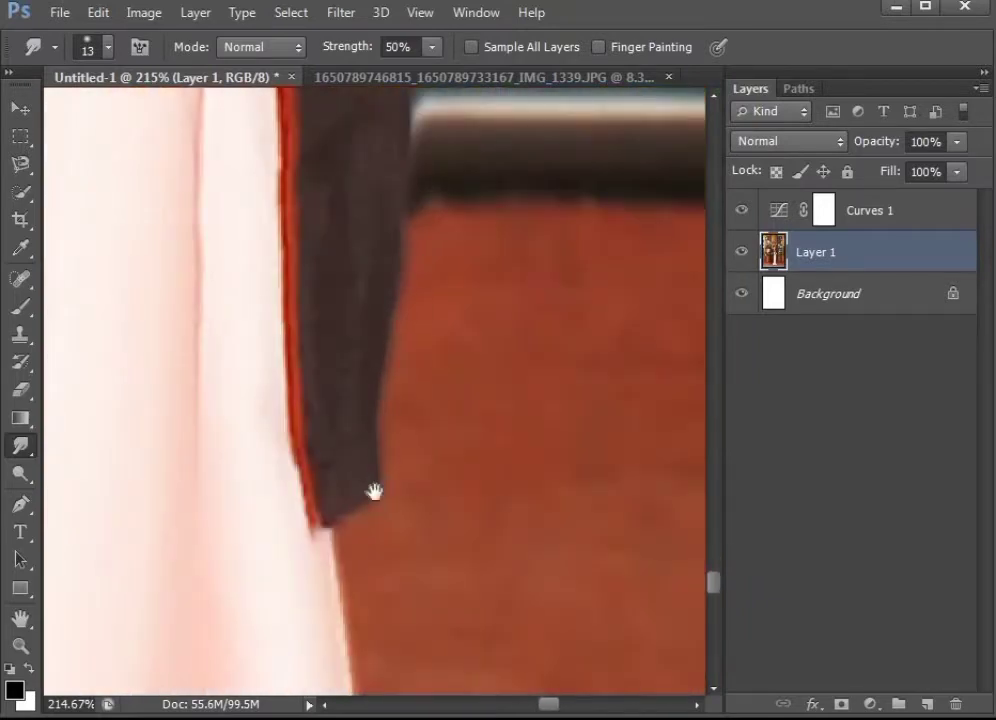
pyautogui.moveTo(373, 491); pyautogui.dragTo(429, 233)
# Step: Smudge the outline from the dress's lace hem up along the gown's left edge to the left sleeve
pyautogui.moveTo(130, 403); pyautogui.dragTo(640, 485)
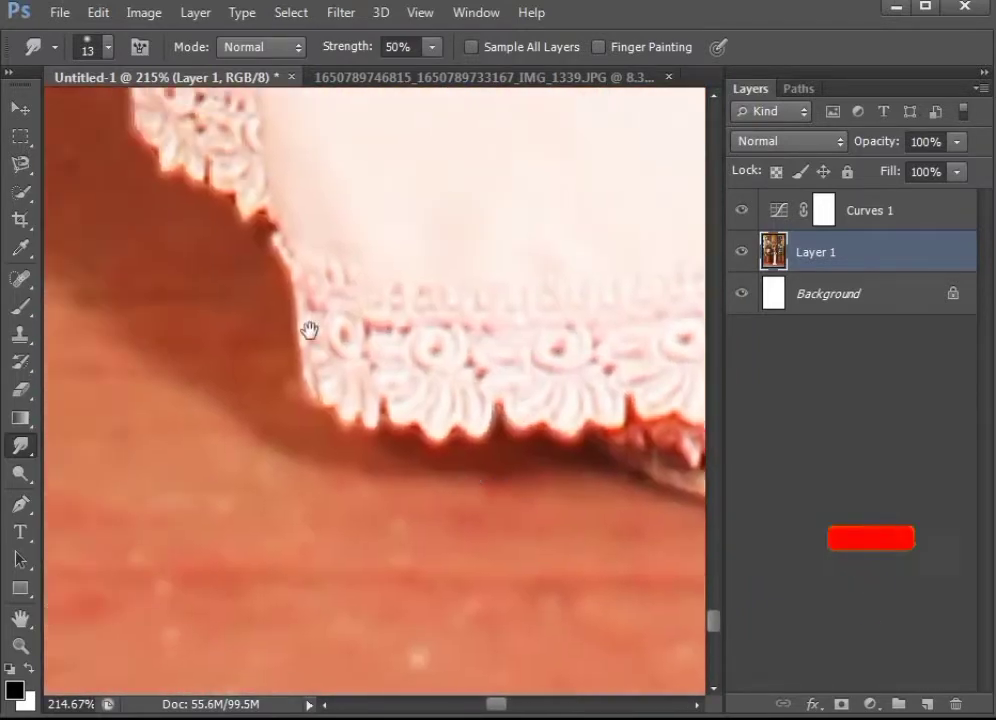
pyautogui.moveTo(309, 331); pyautogui.dragTo(320, 640)
pyautogui.moveTo(282, 285); pyautogui.dragTo(427, 383)
pyautogui.moveTo(289, 318); pyautogui.dragTo(468, 415)
pyautogui.scroll(5, 468, 415)
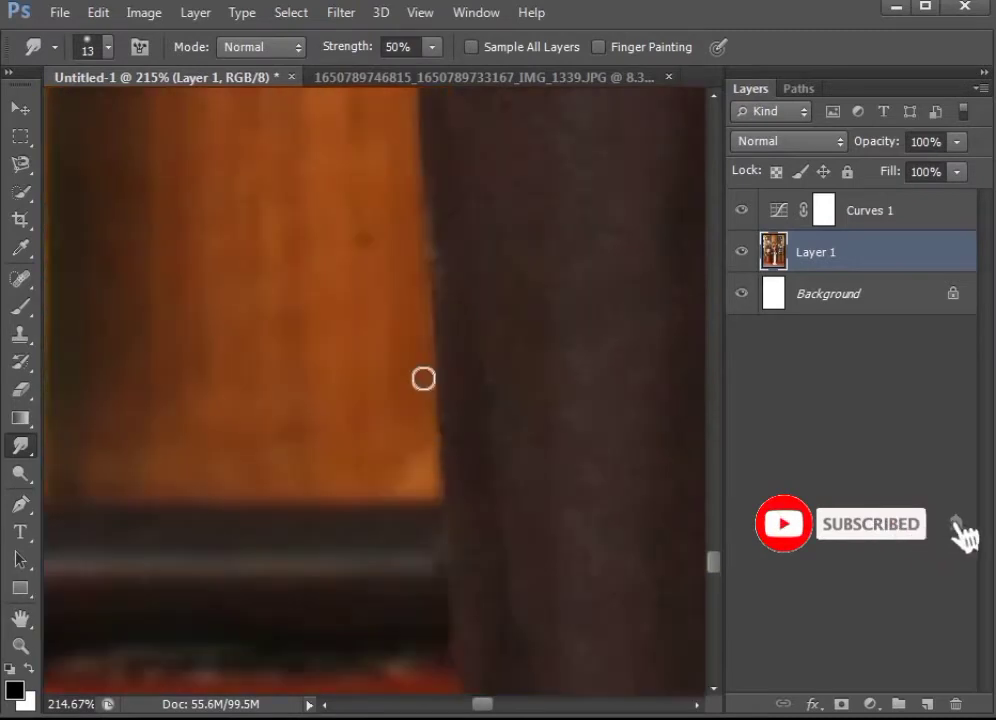
pyautogui.moveTo(489, 121); pyautogui.dragTo(497, 566)
pyautogui.scroll(8, 480, 240)
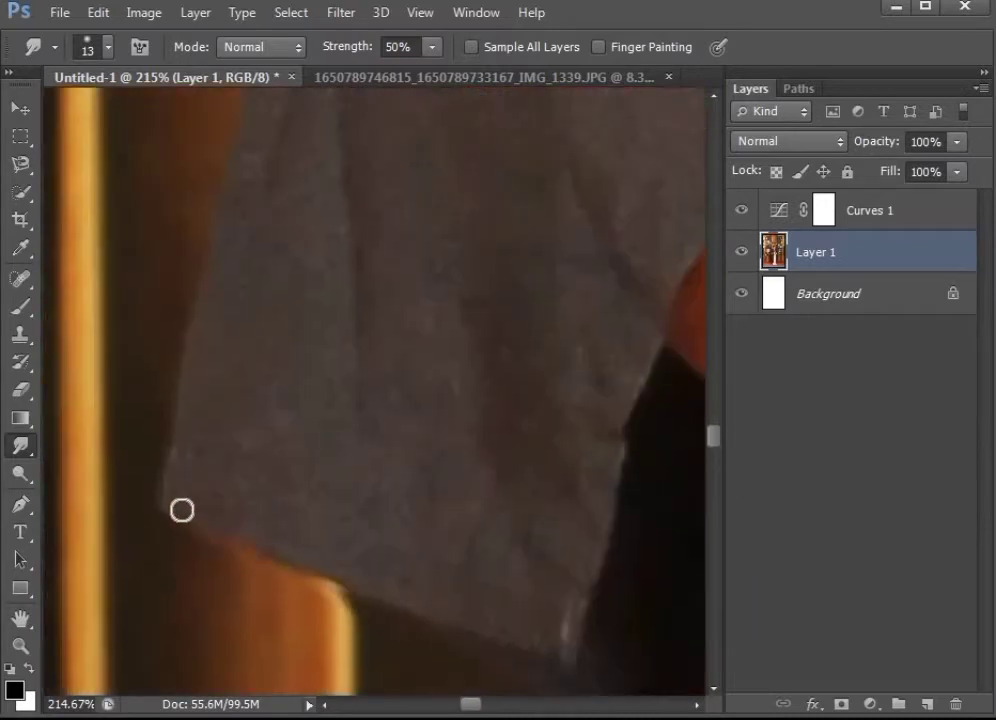
# Step: Smudge the left sleeve and shoulder edges up to the neck and check the blended outline around the head
pyautogui.scroll(6, 176, 326)
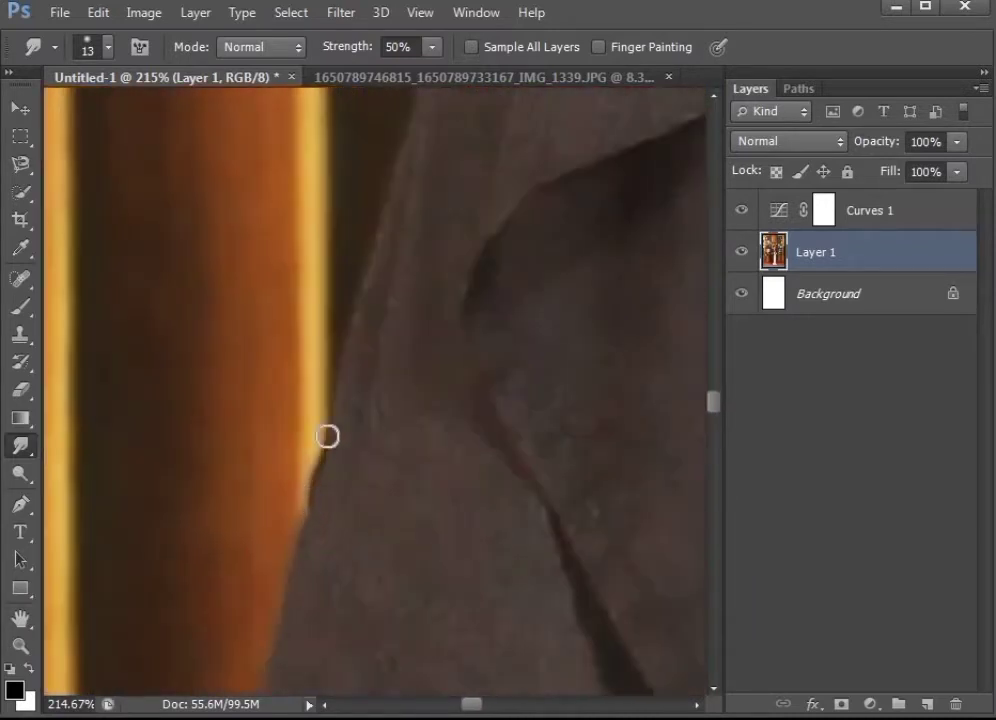
pyautogui.hscroll(8, 379, 398)
pyautogui.scroll(4, 413, 469)
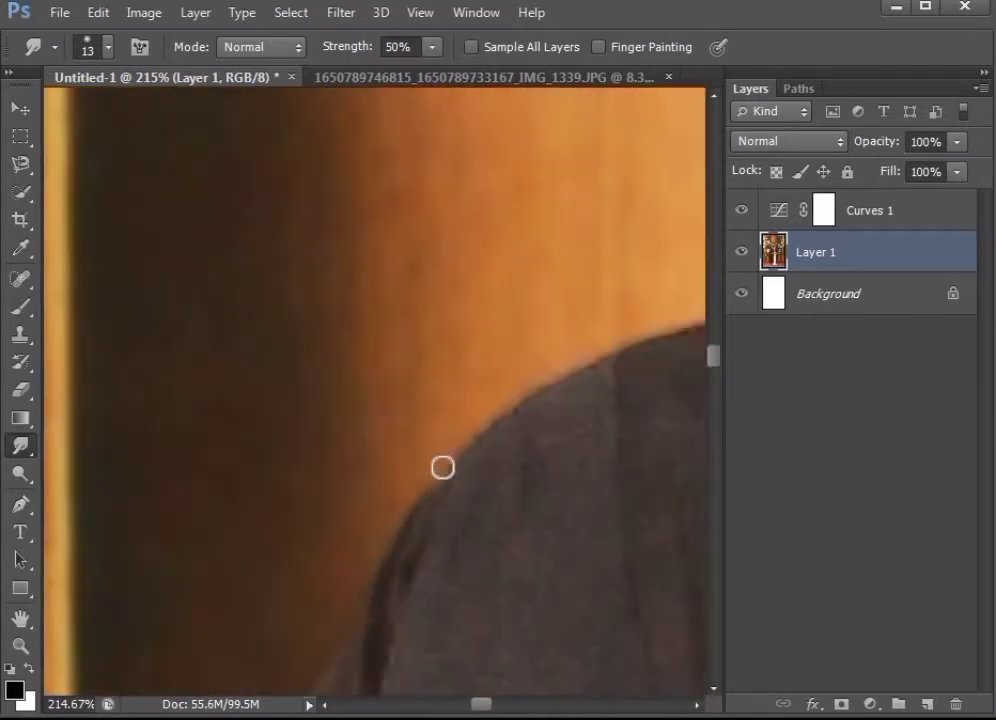
pyautogui.hscroll(6, 518, 387)
pyautogui.scroll(5, 451, 416)
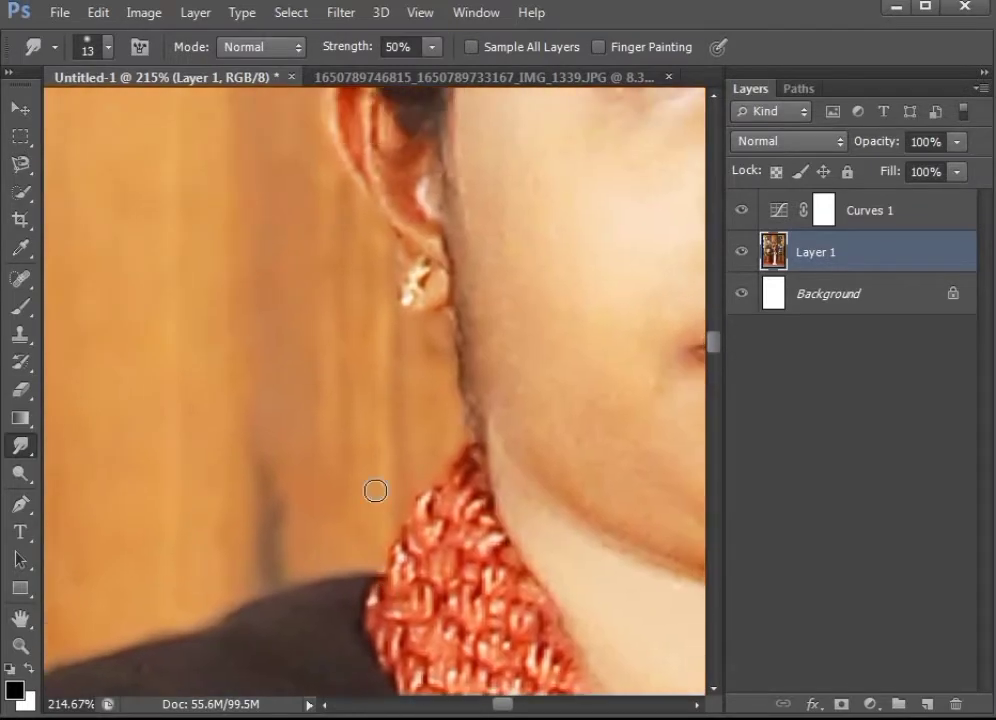
pyautogui.scroll(8, 505, 445)
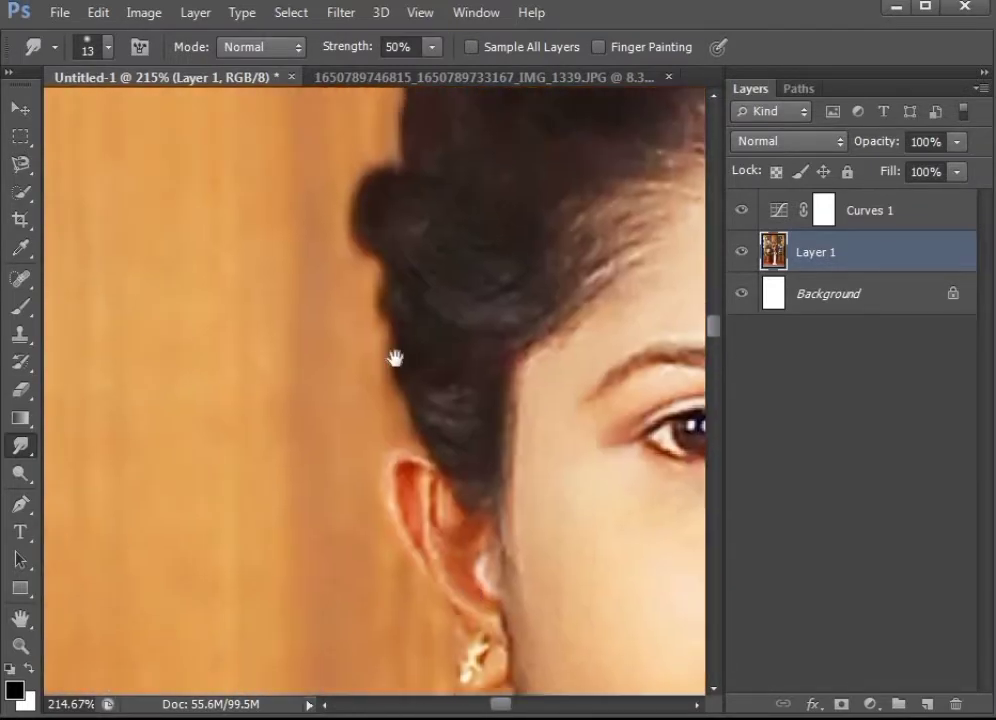
pyautogui.scroll(-5, 383, 381)
pyautogui.scroll(-12, 383, 381)
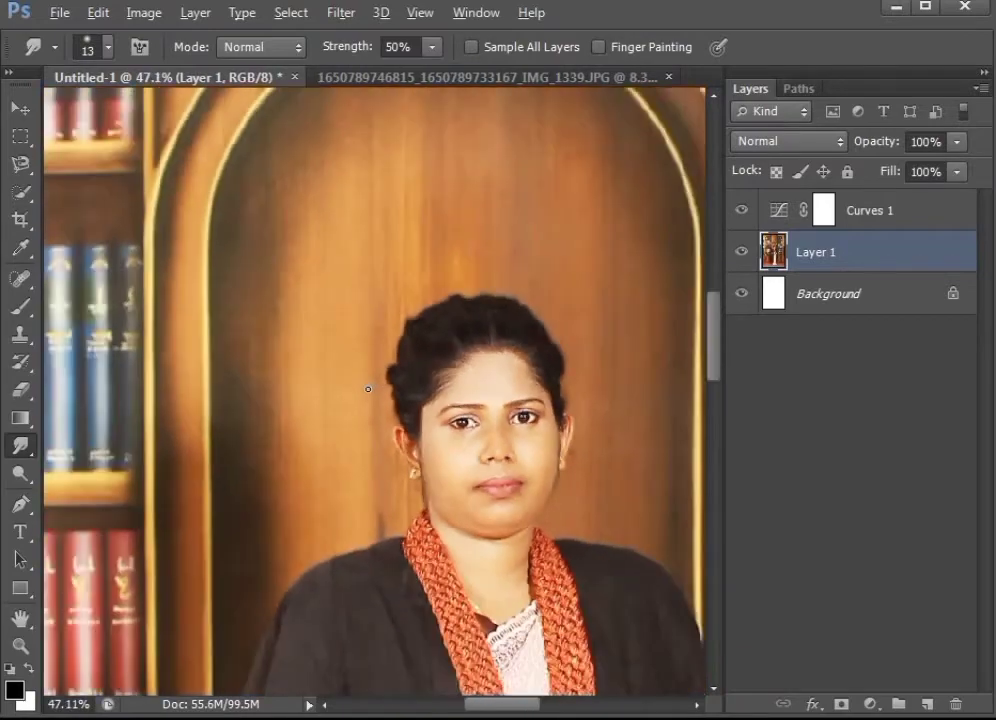
pyautogui.scroll(-3, 361, 386)
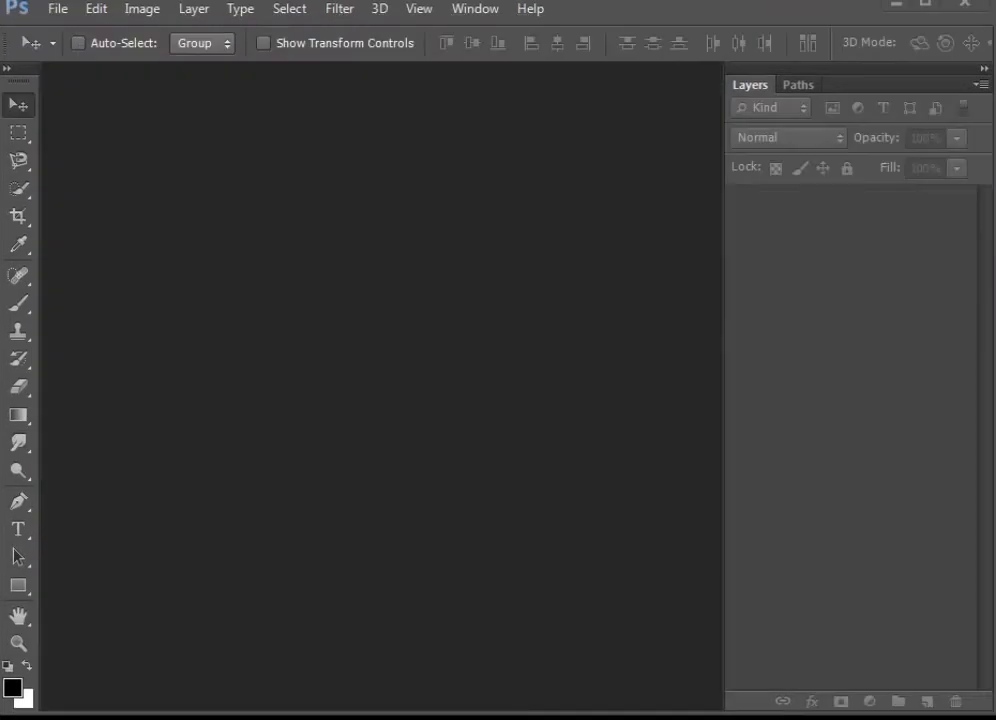
# Step: Create a new blank portrait-format document and open the edited graduation portrait JPG
pyautogui.click(57, 9)
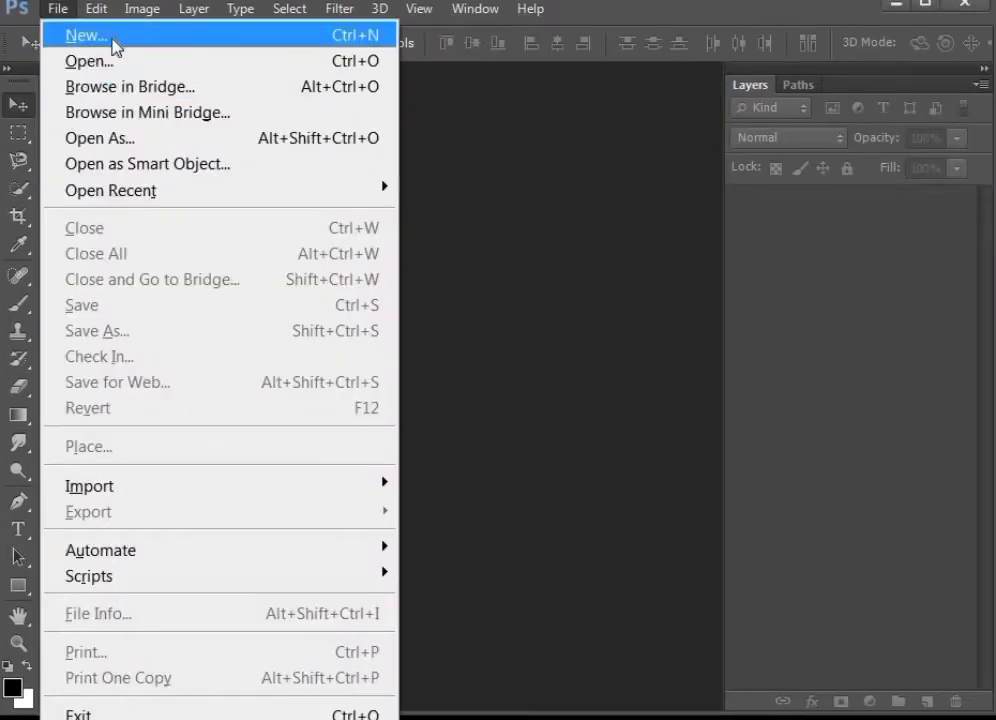
pyautogui.click(111, 42)
pyautogui.click(655, 180)
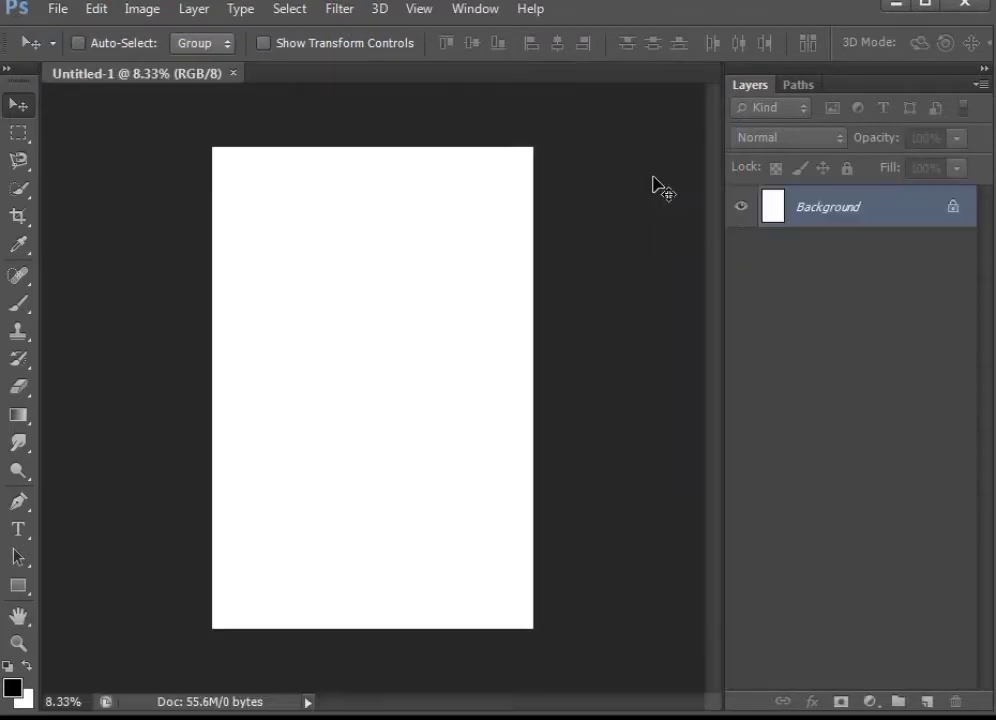
pyautogui.click(60, 10)
pyautogui.click(100, 62)
pyautogui.doubleClick(478, 350)
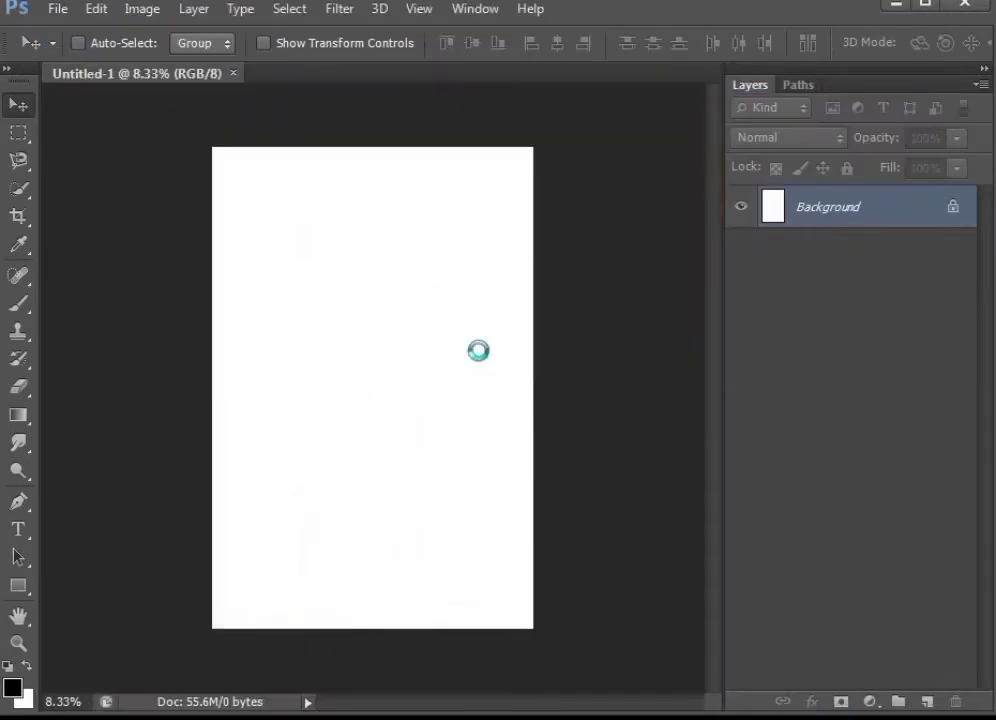
# Step: Duplicate the opened portrait's Background layer
pyautogui.rightClick(878, 210)
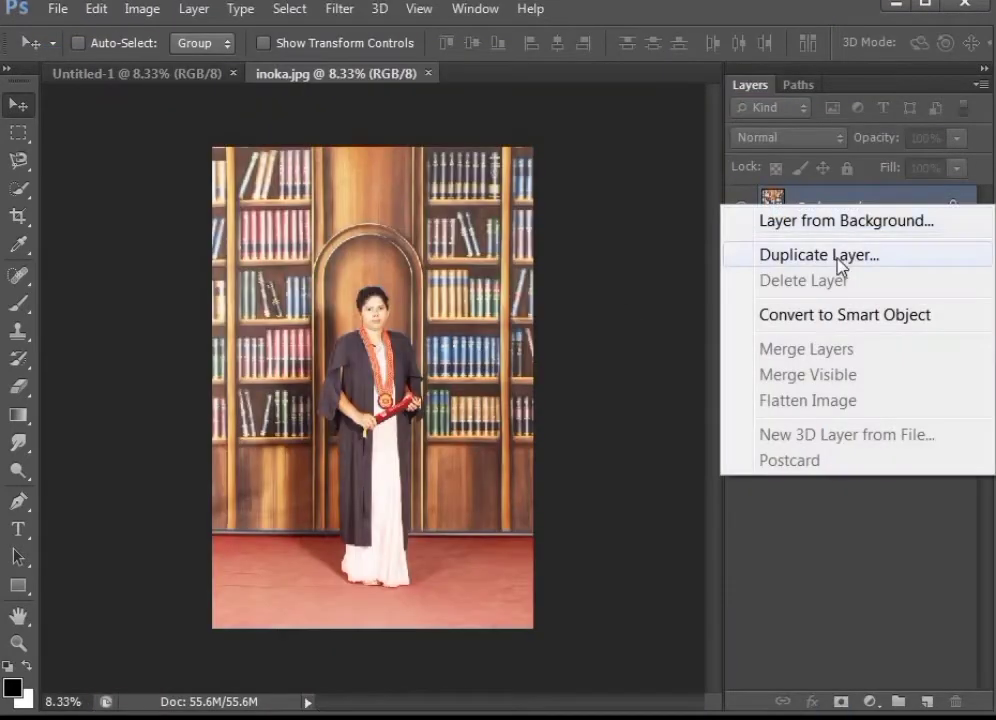
pyautogui.click(830, 255)
pyautogui.click(636, 229)
# Step: Add a Stroke layer style to the Background copy layer, positioned Inside with a size of 106 px
pyautogui.rightClick(875, 203)
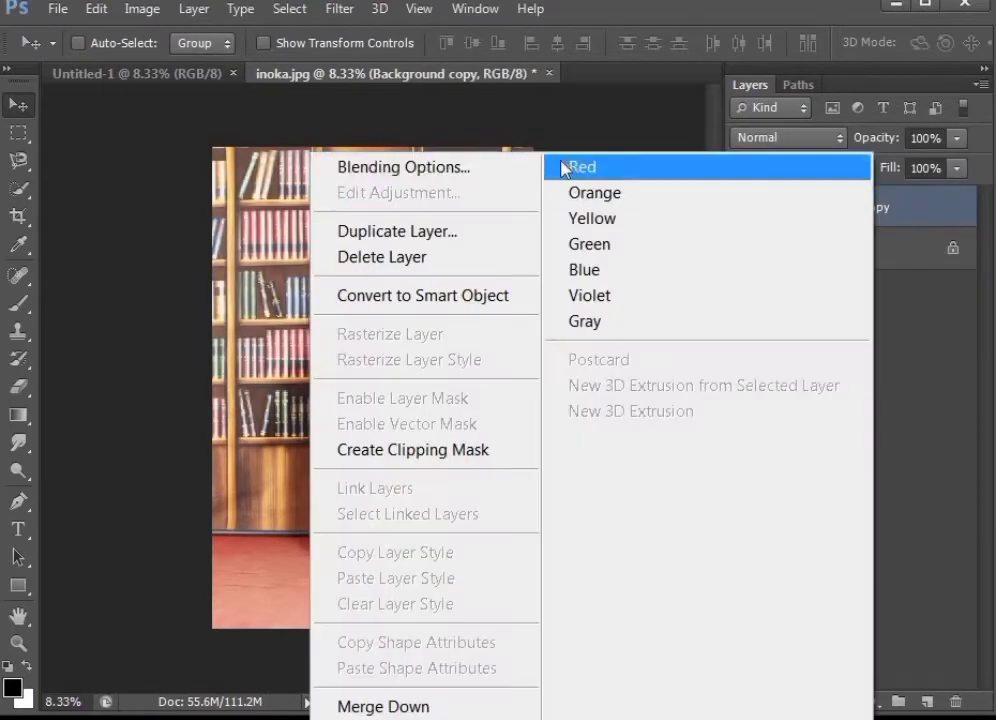
pyautogui.click(480, 168)
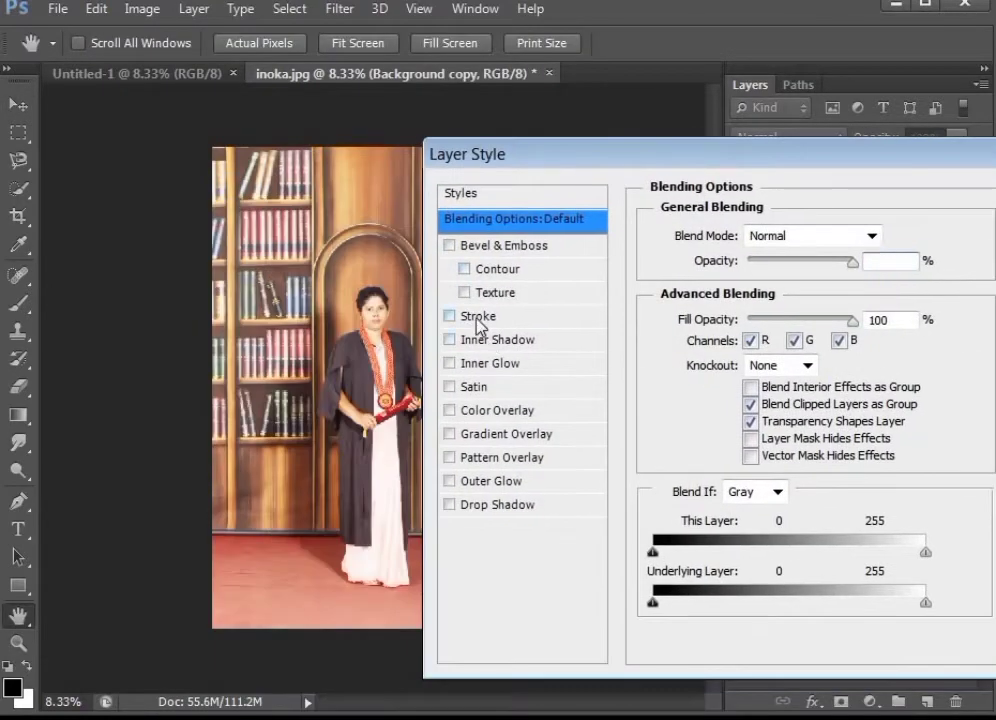
pyautogui.click(478, 316)
pyautogui.click(758, 260)
pyautogui.click(750, 305)
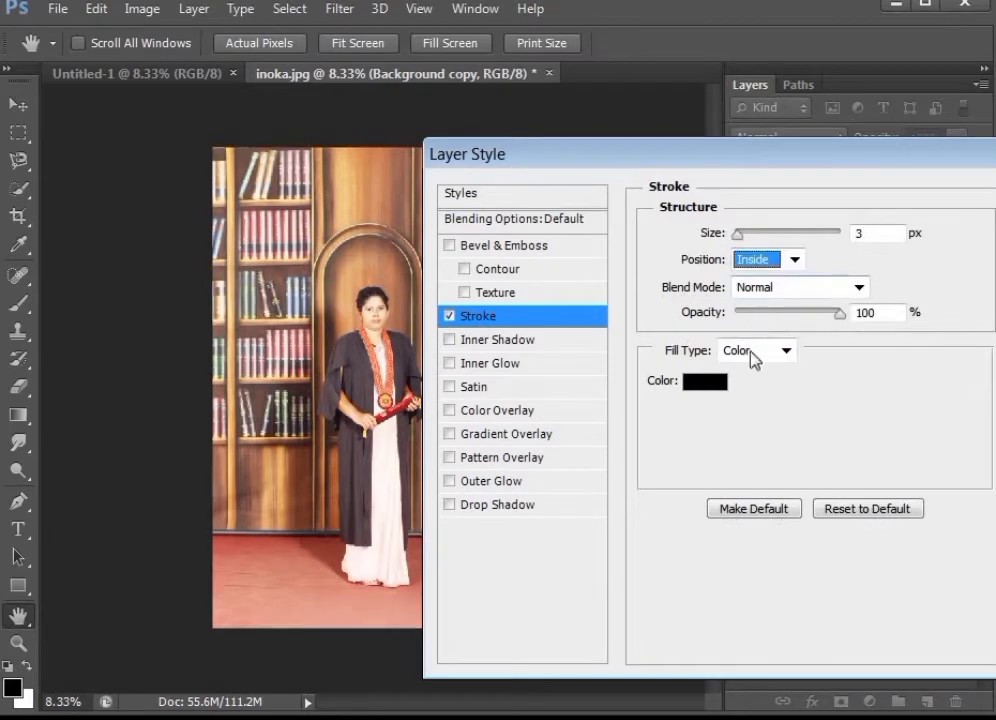
pyautogui.moveTo(780, 240); pyautogui.dragTo(787, 243)
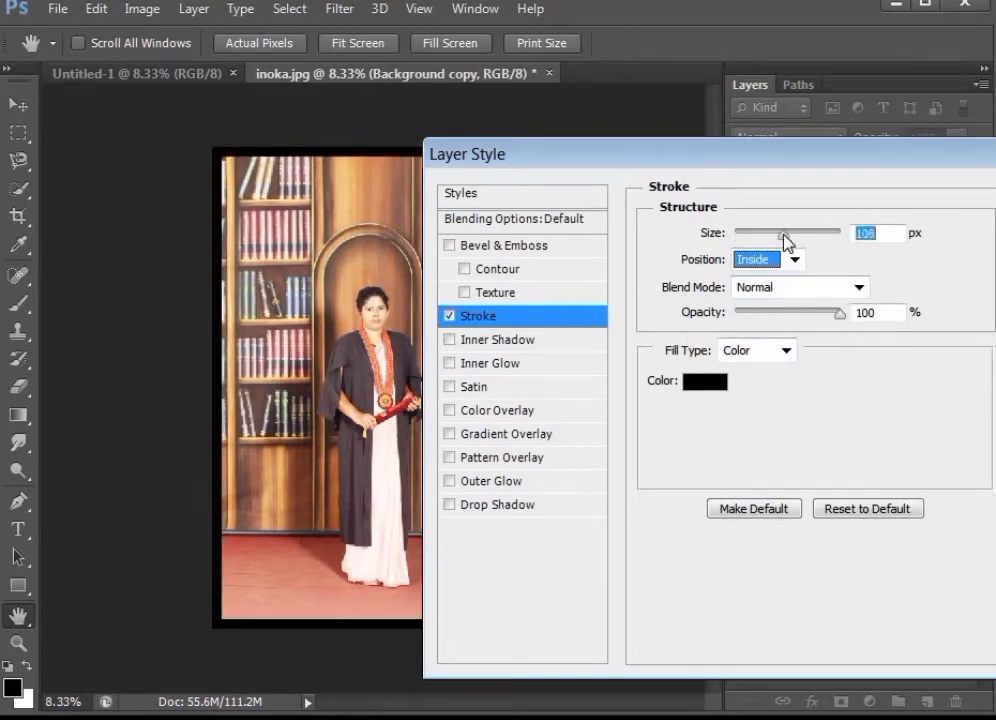
# Step: Set the stroke colour to dark brown 893b02 and apply the layer style
pyautogui.click(705, 382)
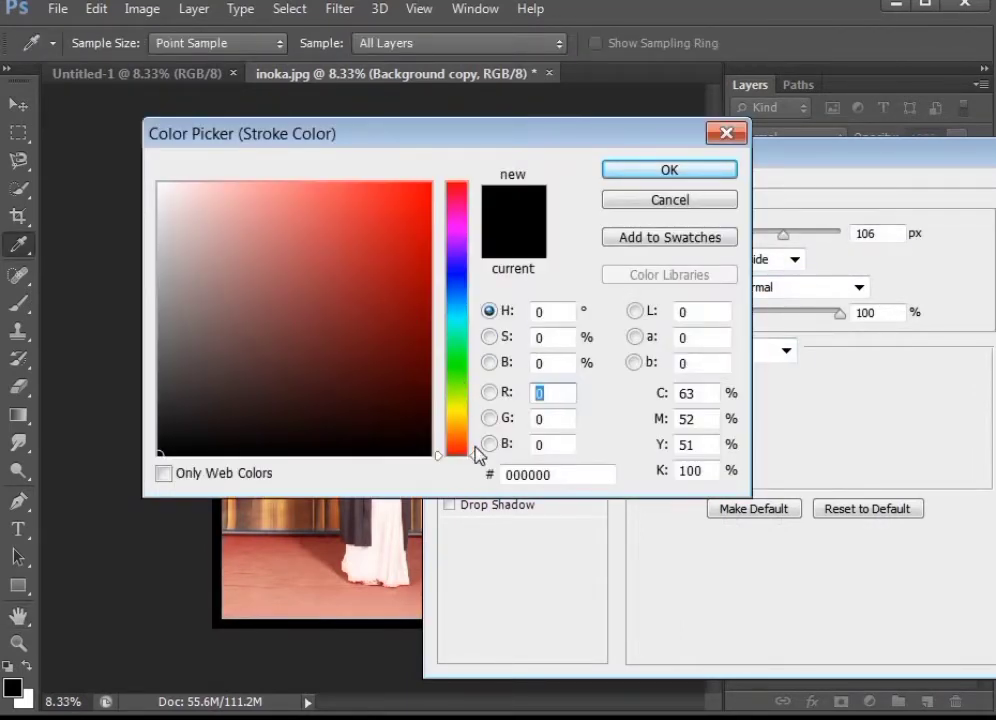
pyautogui.moveTo(477, 455)
pyautogui.mouseDown()
pyautogui.moveTo(482, 203)
pyautogui.moveTo(479, 452)
pyautogui.moveTo(478, 425)
pyautogui.moveTo(476, 436)
pyautogui.mouseUp()
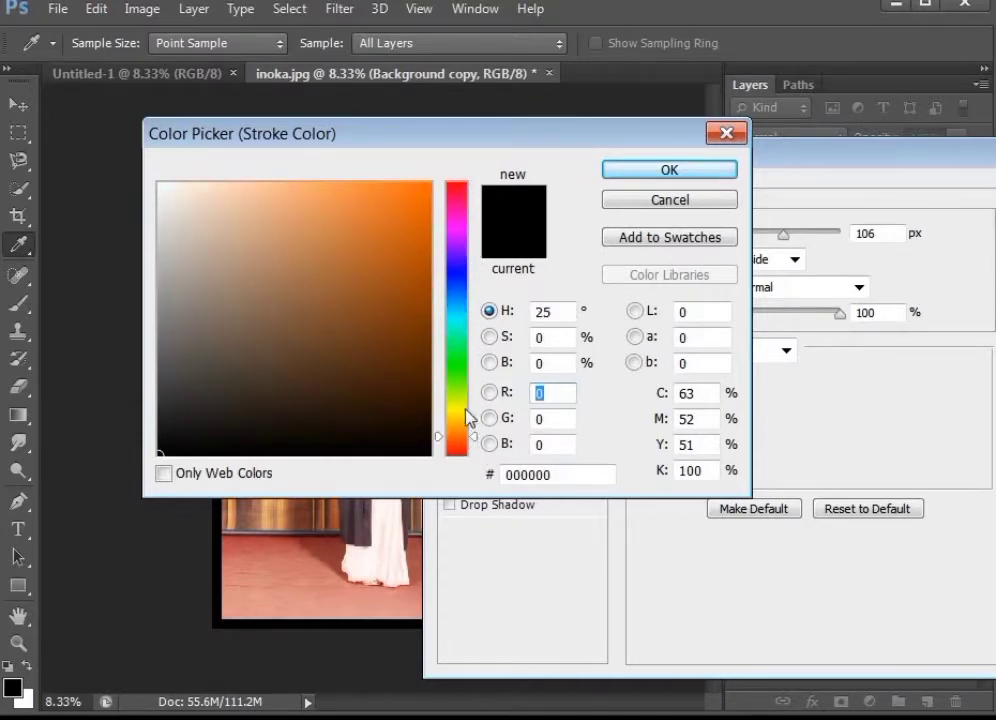
pyautogui.moveTo(324, 226); pyautogui.dragTo(444, 177)
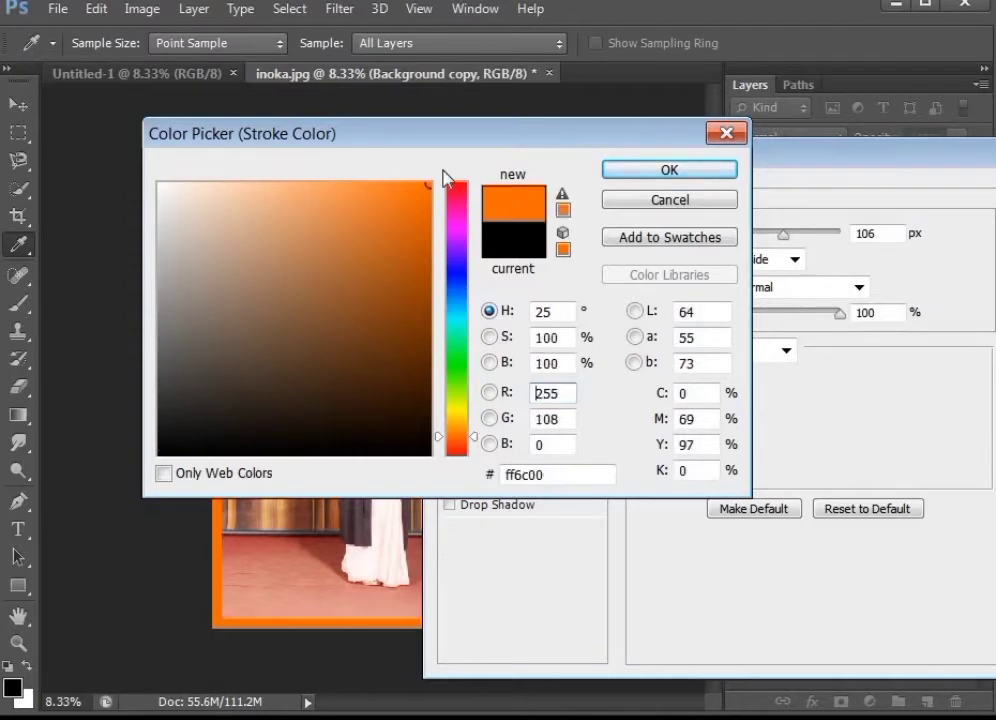
pyautogui.click(677, 178)
pyautogui.moveTo(684, 153); pyautogui.dragTo(617, 152)
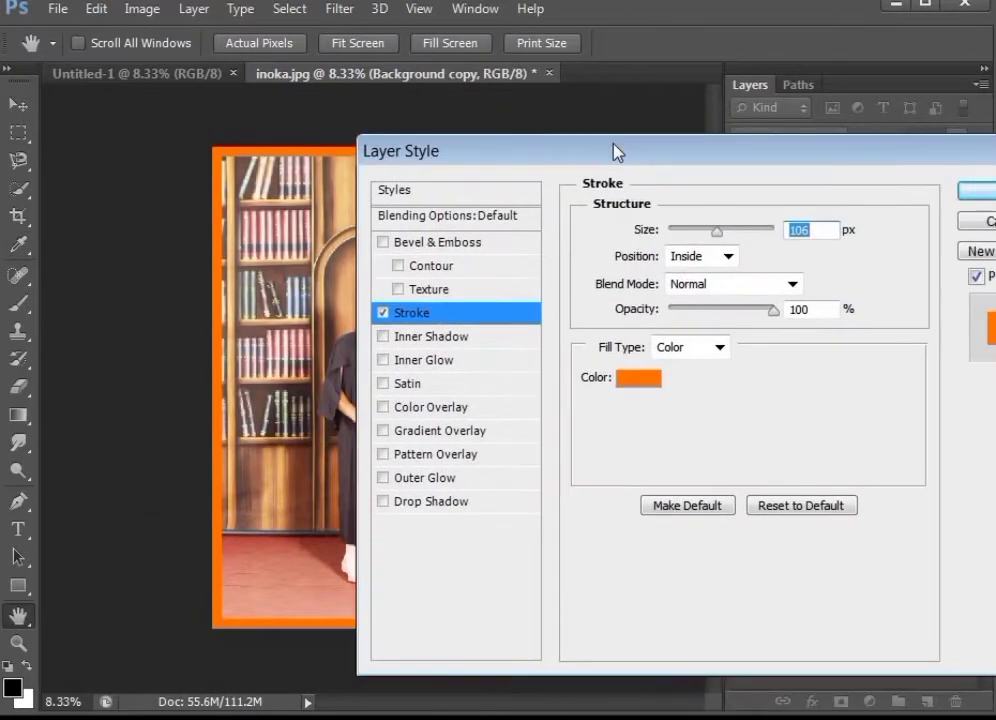
pyautogui.click(636, 378)
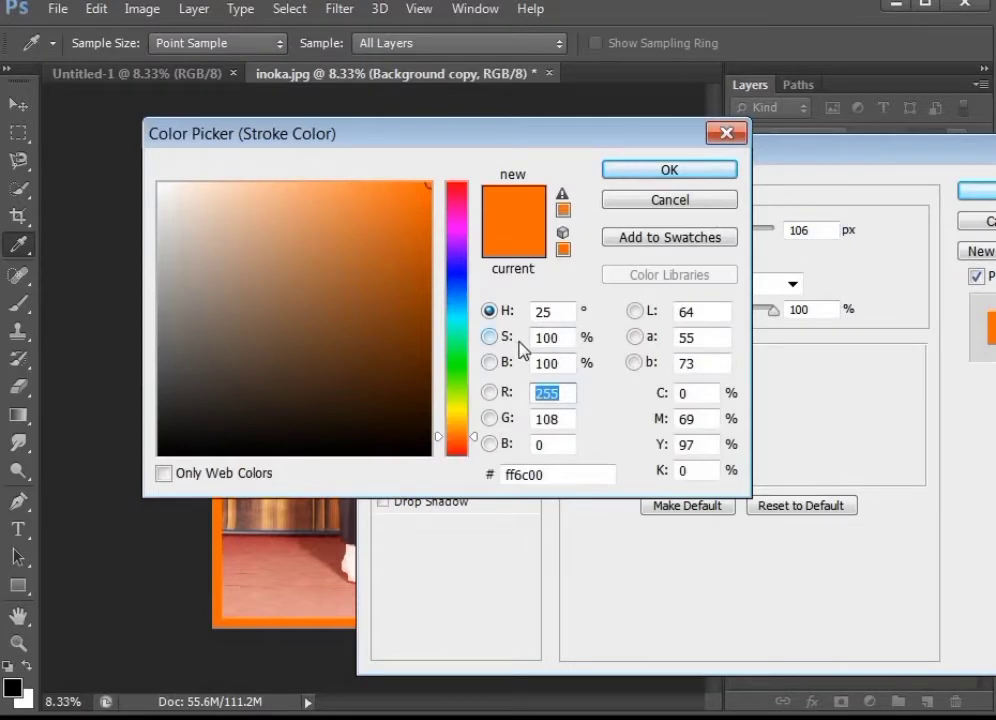
pyautogui.click(427, 309)
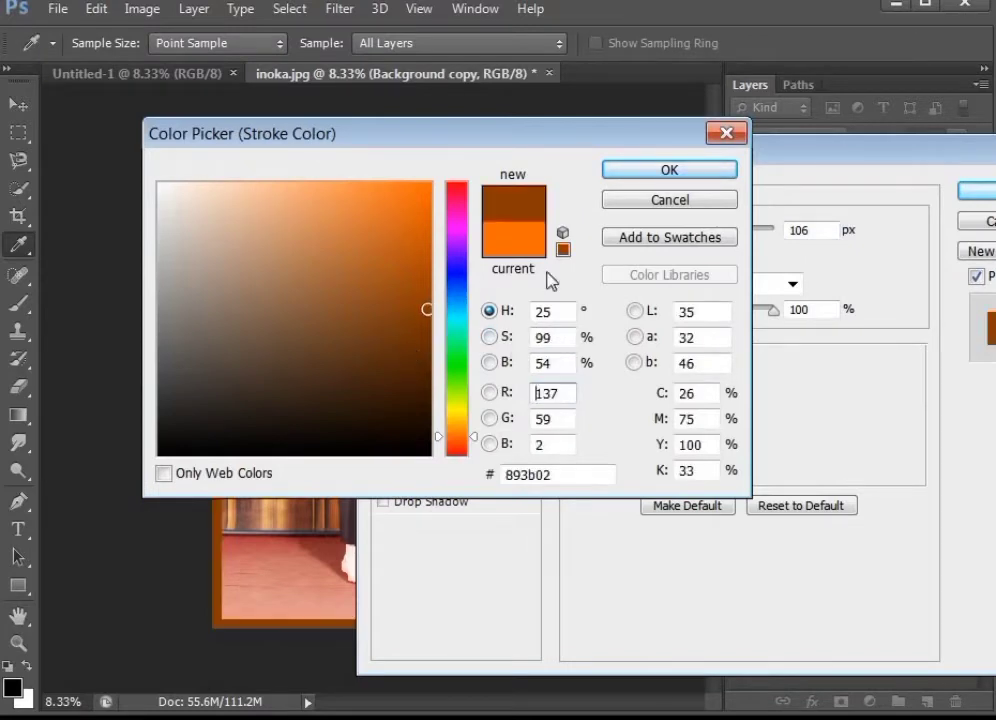
pyautogui.click(655, 172)
pyautogui.click(975, 194)
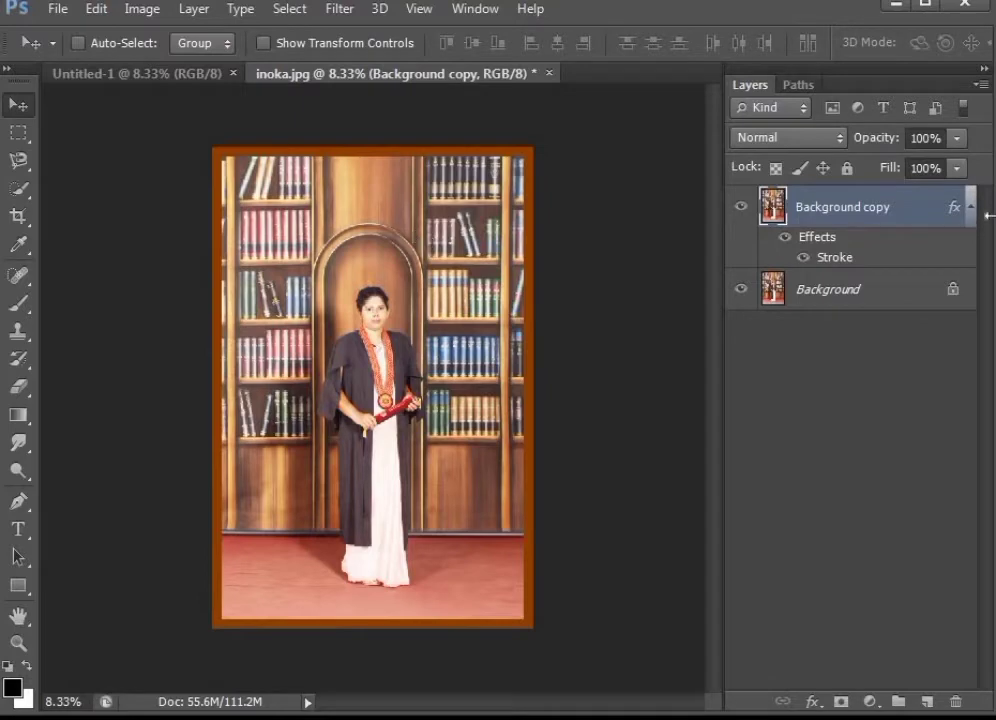
# Step: Merge the stroked Background copy layer with the Background layer
pyautogui.click(970, 207)
pyautogui.keyDown('shift'); pyautogui.click(862, 252); pyautogui.keyUp('shift')
pyautogui.rightClick(862, 252)
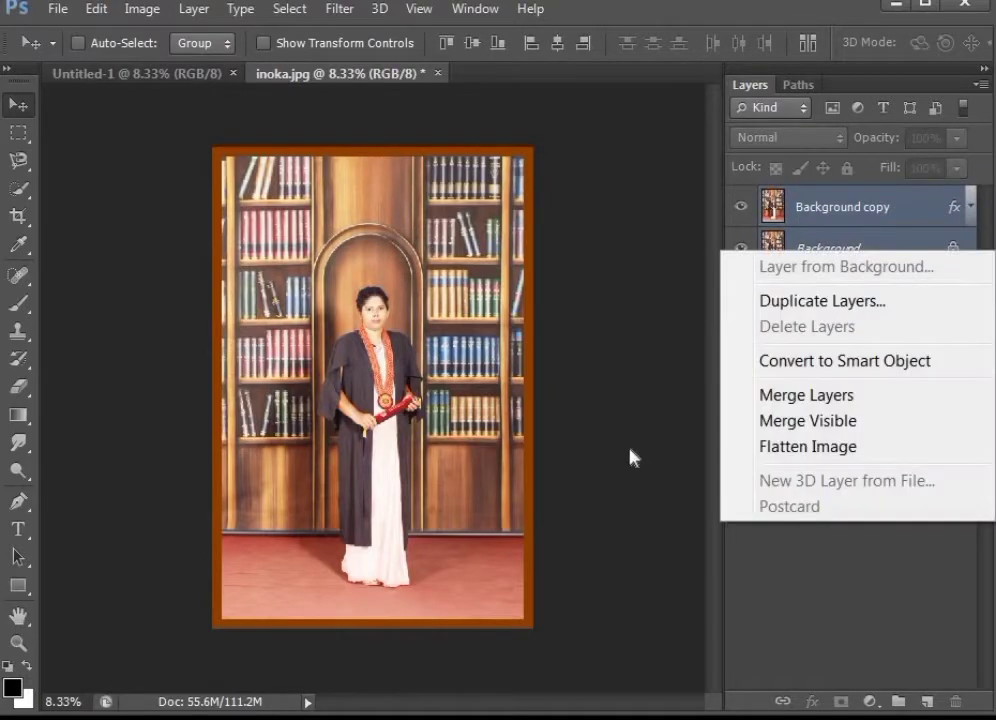
pyautogui.click(792, 396)
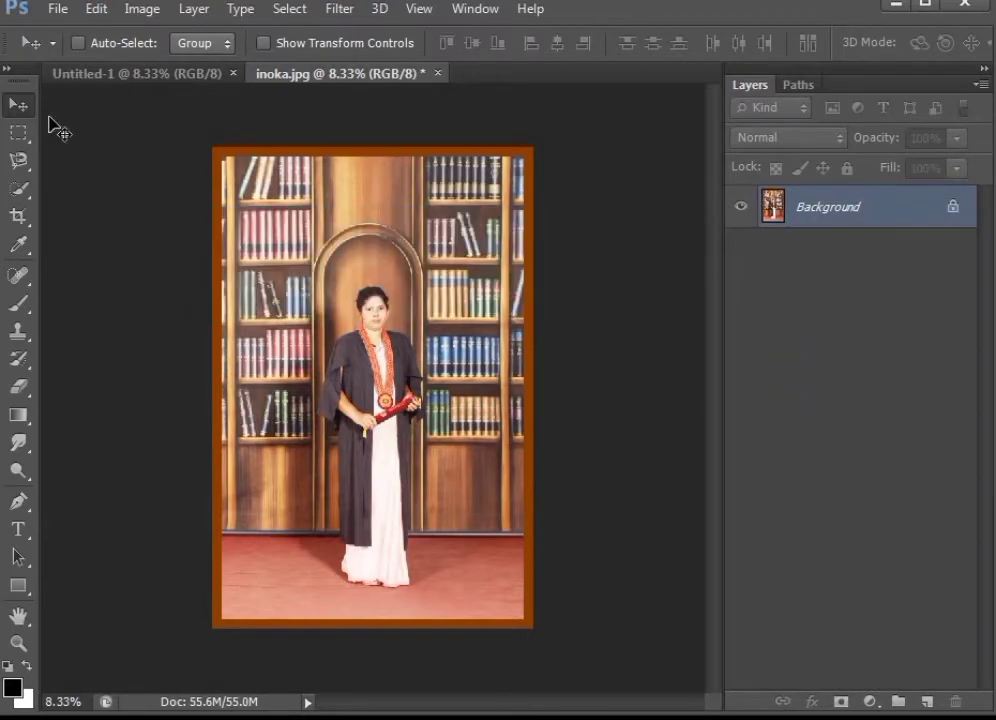
# Step: Copy the bordered portrait into the Untitled-1 document and scale it to about 77.6%, centred on the page
pyautogui.moveTo(320, 235)
pyautogui.mouseDown()
pyautogui.moveTo(149, 80)
pyautogui.moveTo(333, 382)
pyautogui.moveTo(332, 240)
pyautogui.mouseUp()
pyautogui.hotkey('ctrl', 't')
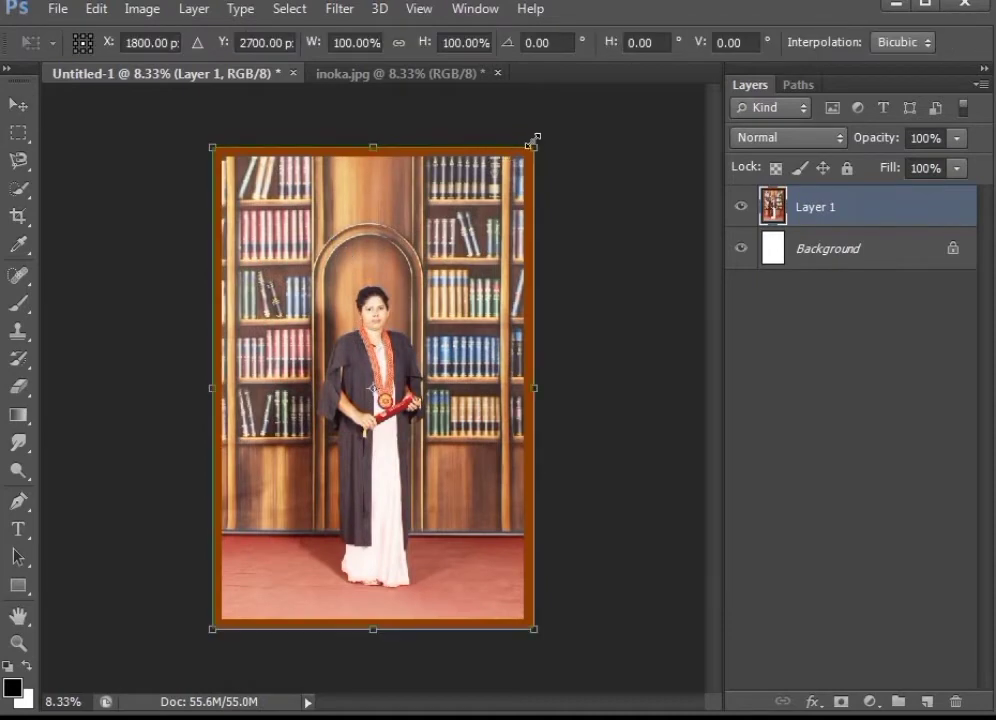
pyautogui.moveTo(532, 140); pyautogui.dragTo(495, 190)
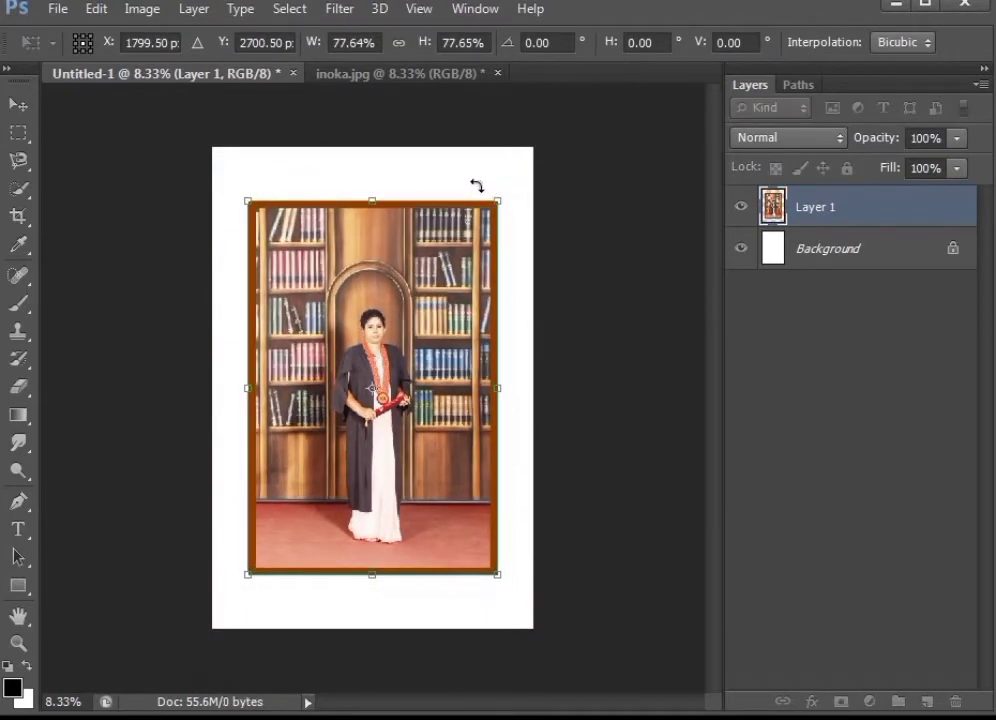
pyautogui.press('Return')
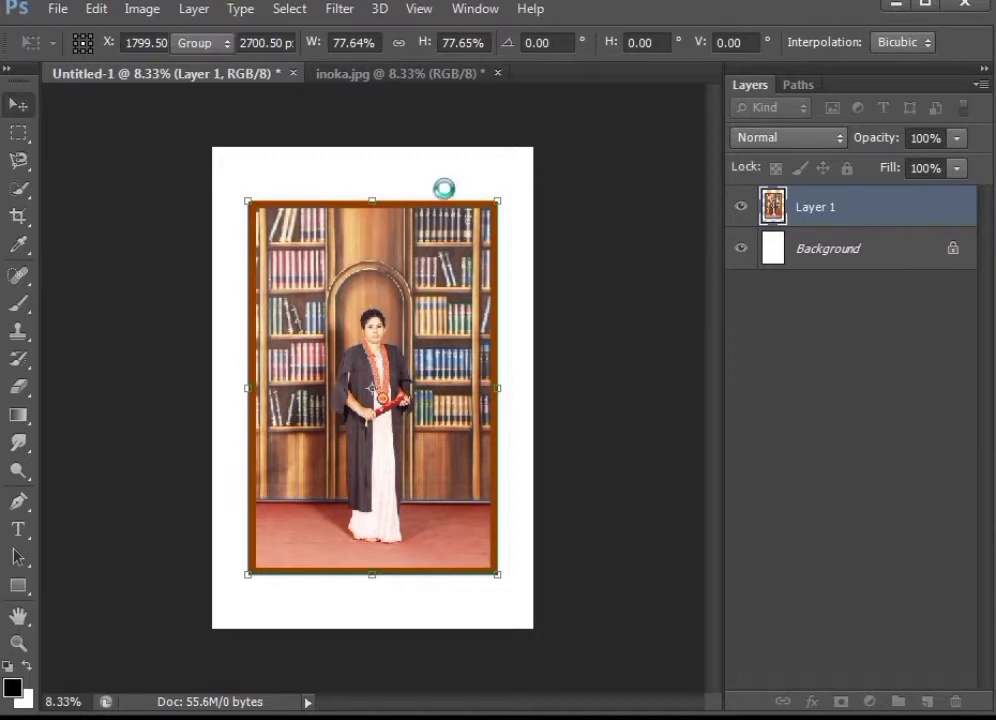
# Step: Fill the white Background layer using the Paint Bucket and change its colour to a web-safe pale cream yellow
pyautogui.click(807, 258)
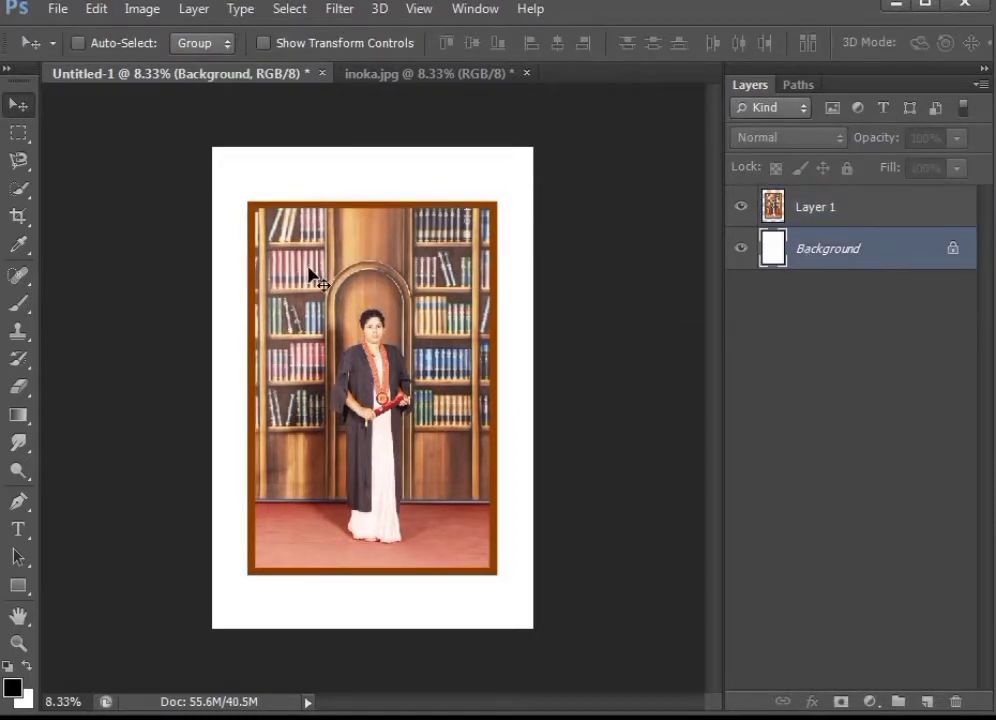
pyautogui.click(18, 415)
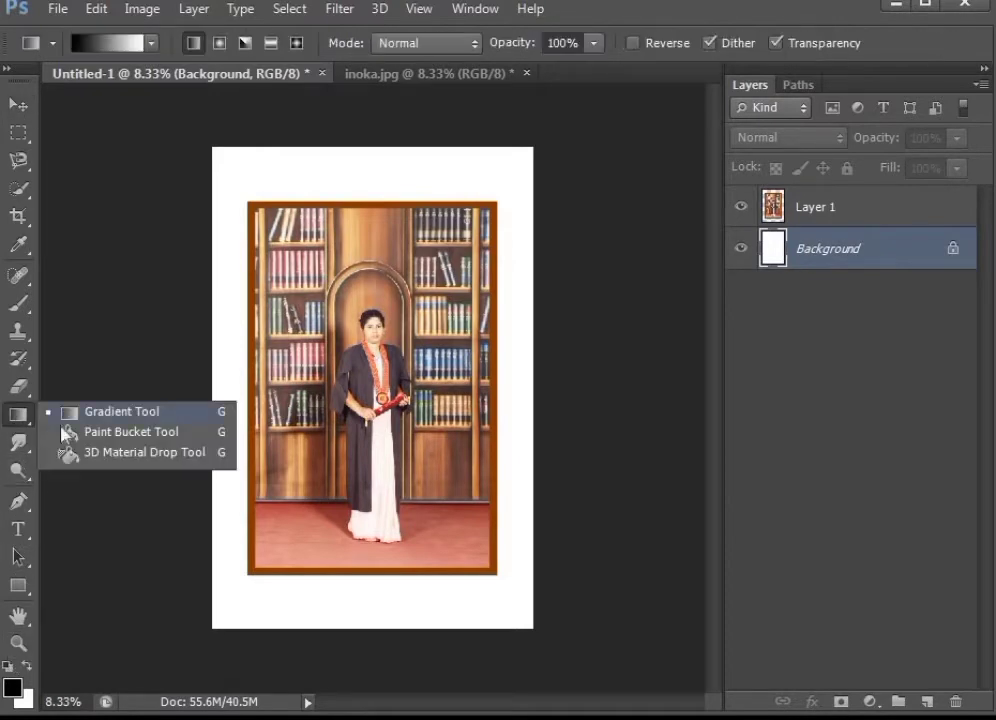
pyautogui.click(87, 440)
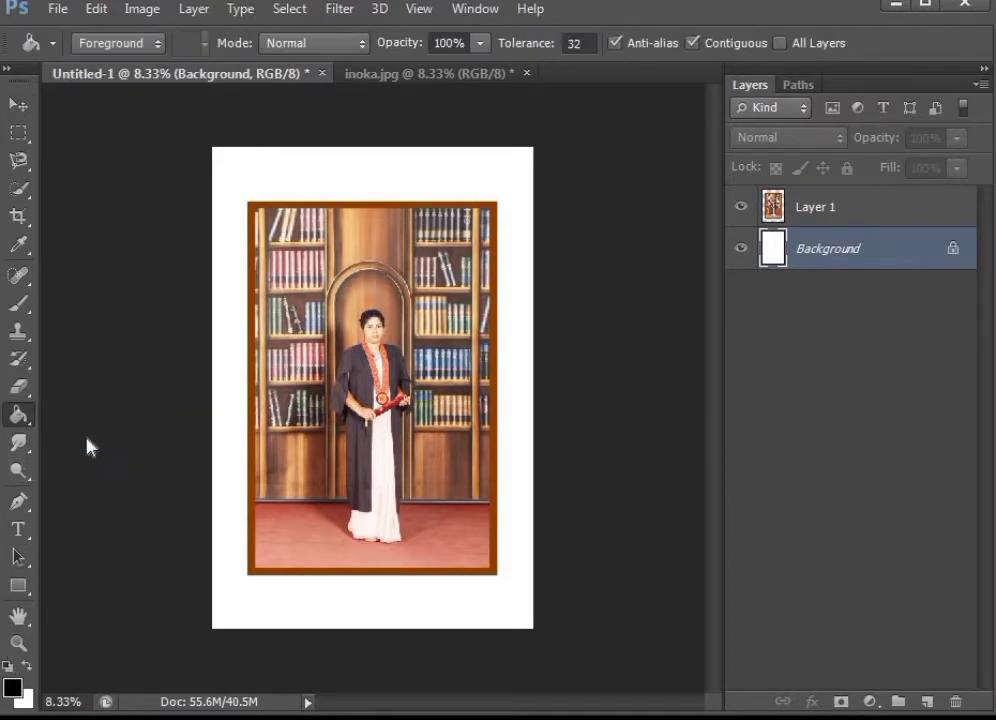
pyautogui.click(12, 688)
pyautogui.click(163, 474)
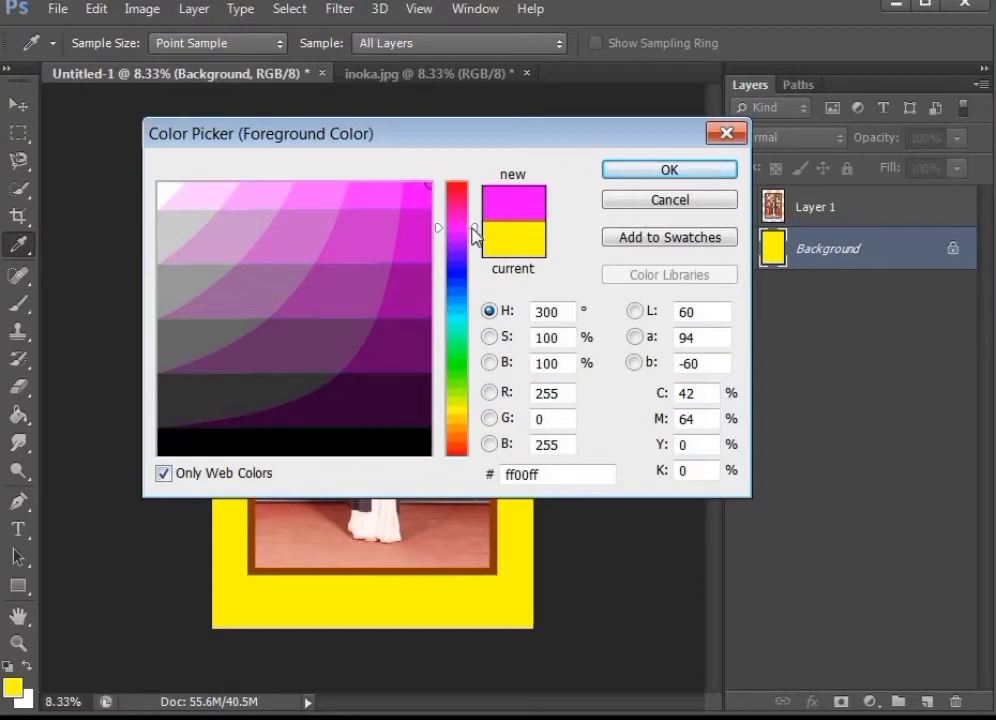
pyautogui.moveTo(472, 228); pyautogui.dragTo(473, 427)
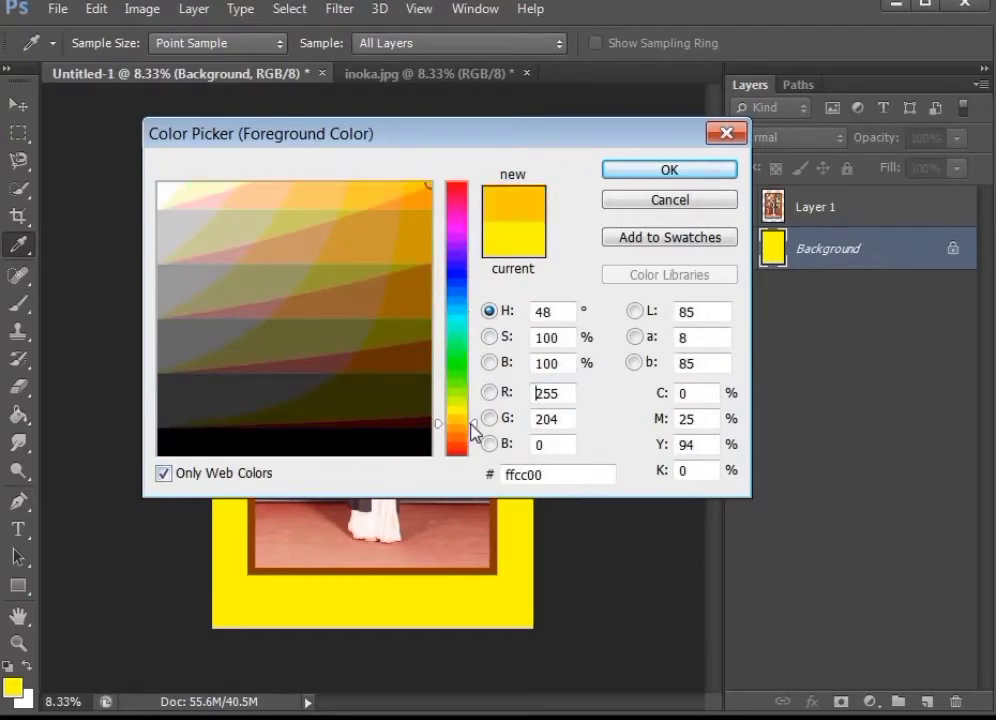
pyautogui.click(199, 184)
pyautogui.click(640, 172)
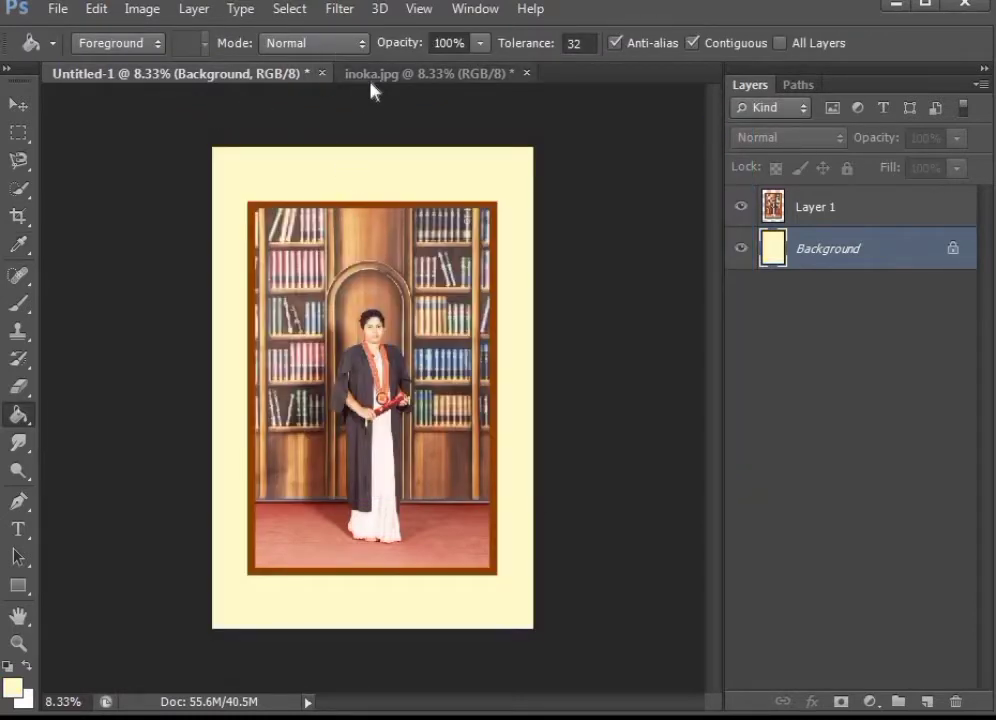
# Step: Close the inoka.jpg document
pyautogui.click(410, 73)
pyautogui.click(527, 73)
pyautogui.click(497, 294)
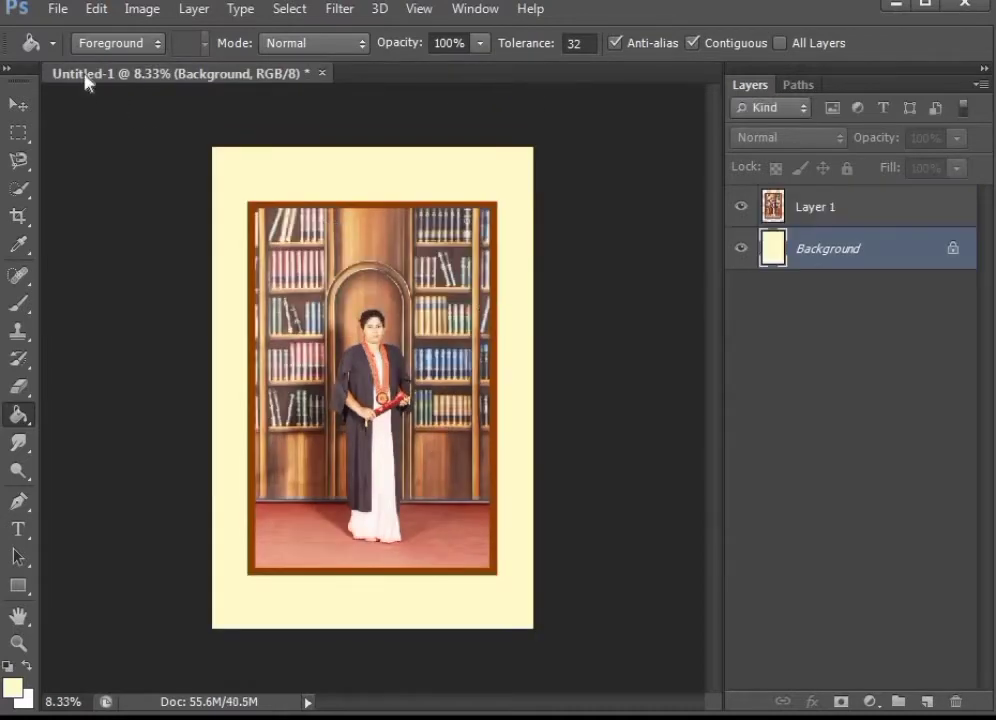
# Step: Open the kisspng-university-of-sri-jay... crest PNG from the Desktop, ignoring its invalid ICC profile
pyautogui.click(58, 8)
pyautogui.click(90, 58)
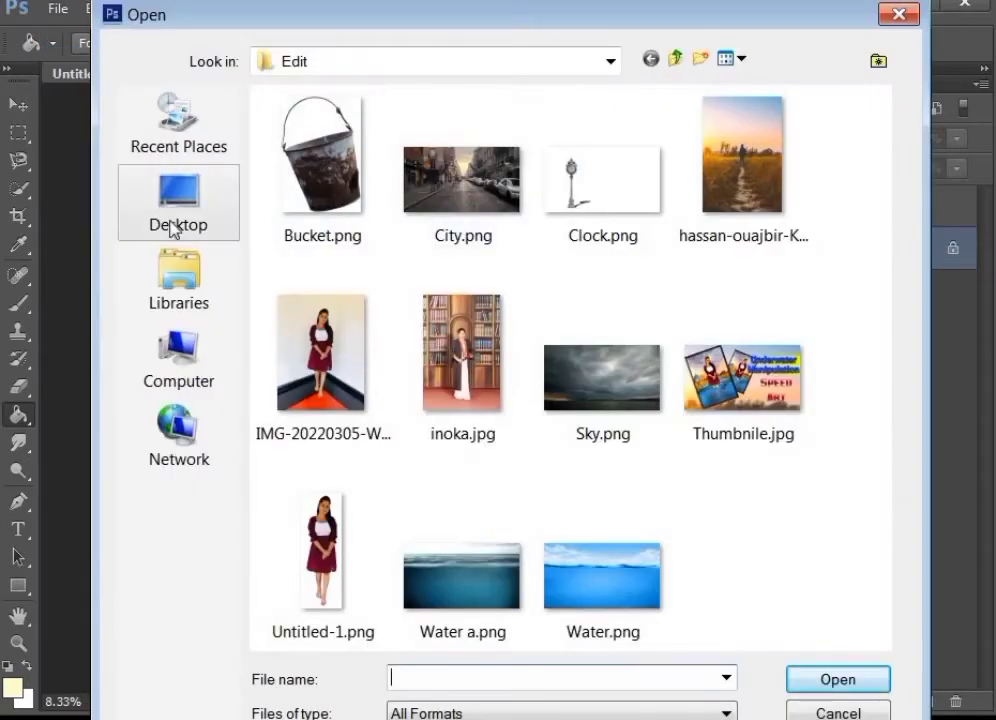
pyautogui.click(171, 229)
pyautogui.scroll(-3, 878, 390)
pyautogui.moveTo(872, 437); pyautogui.dragTo(867, 489)
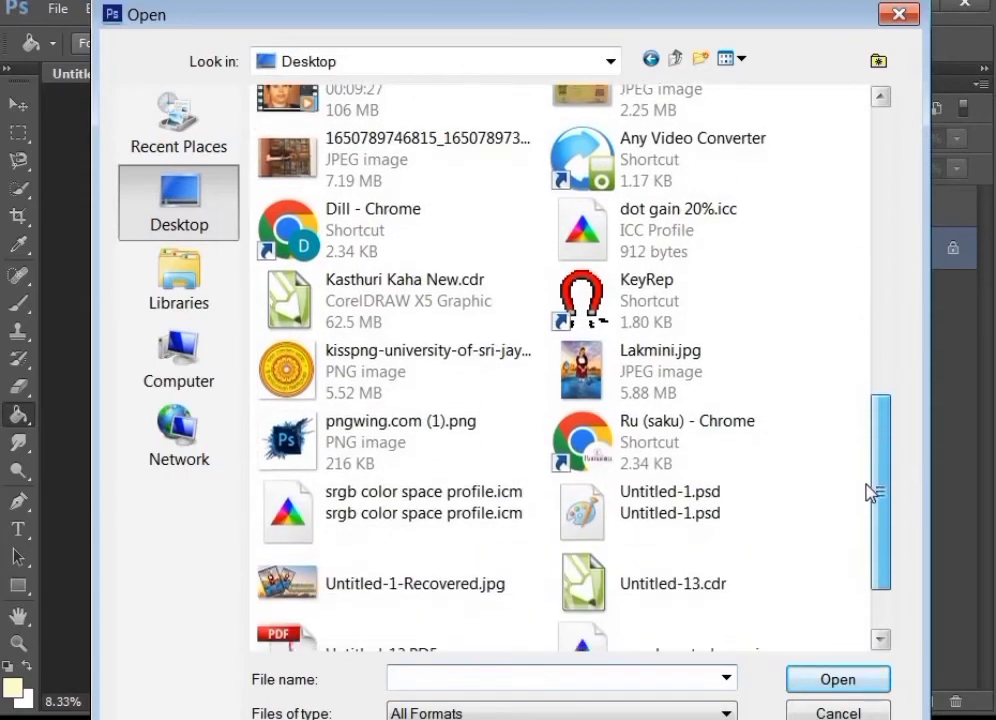
pyautogui.doubleClick(427, 397)
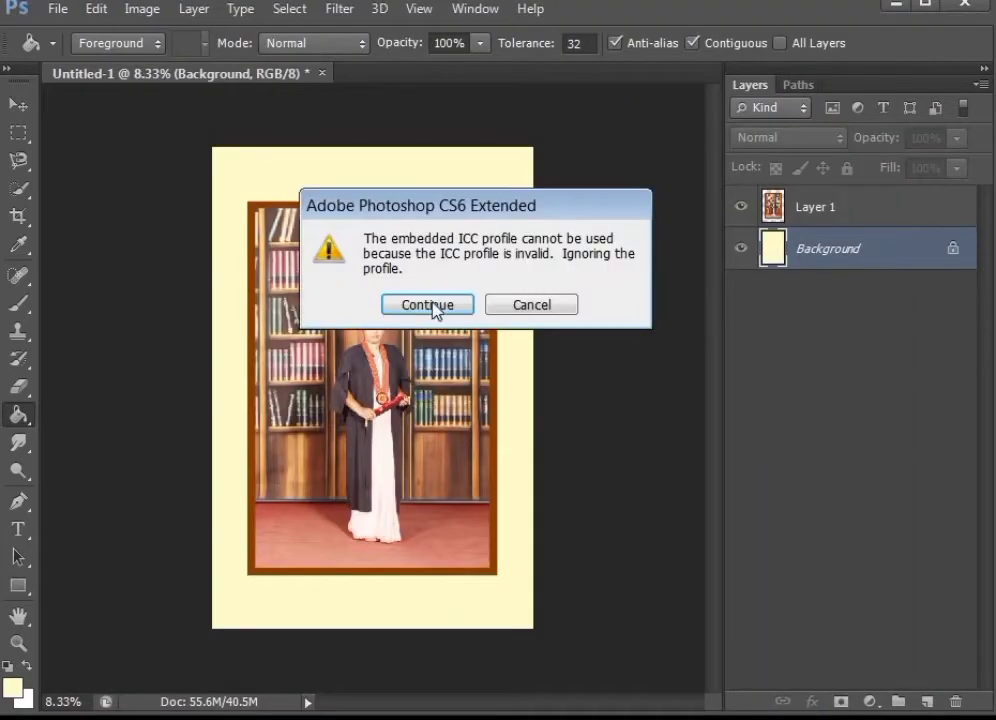
pyautogui.click(434, 305)
# Step: Float the crest image and copy the university crest into Untitled-1 as a layer above the portrait
pyautogui.press('v')
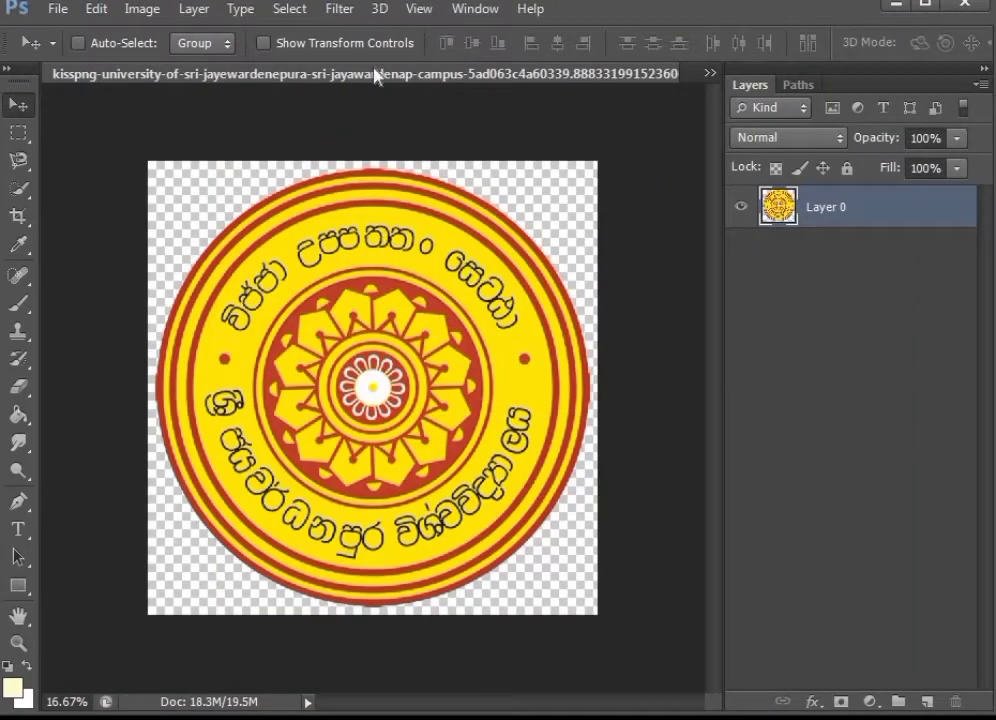
pyautogui.moveTo(375, 77); pyautogui.dragTo(370, 335)
pyautogui.moveTo(376, 242)
pyautogui.mouseDown()
pyautogui.moveTo(369, 271)
pyautogui.moveTo(362, 250)
pyautogui.mouseUp()
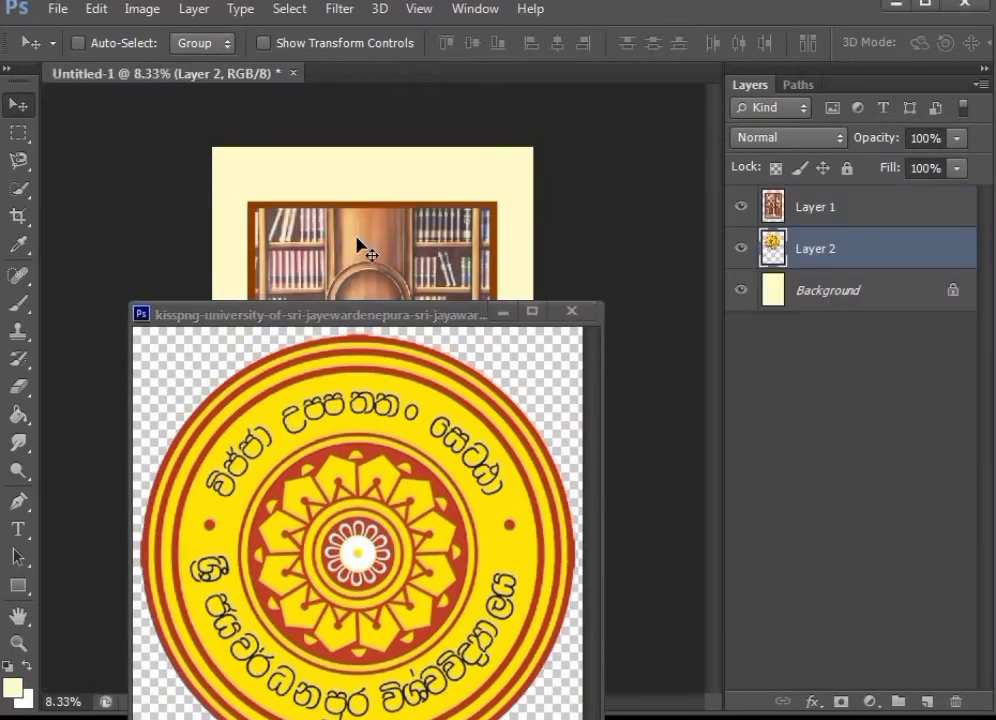
pyautogui.moveTo(420, 317); pyautogui.dragTo(578, 343)
pyautogui.moveTo(460, 500); pyautogui.dragTo(389, 264)
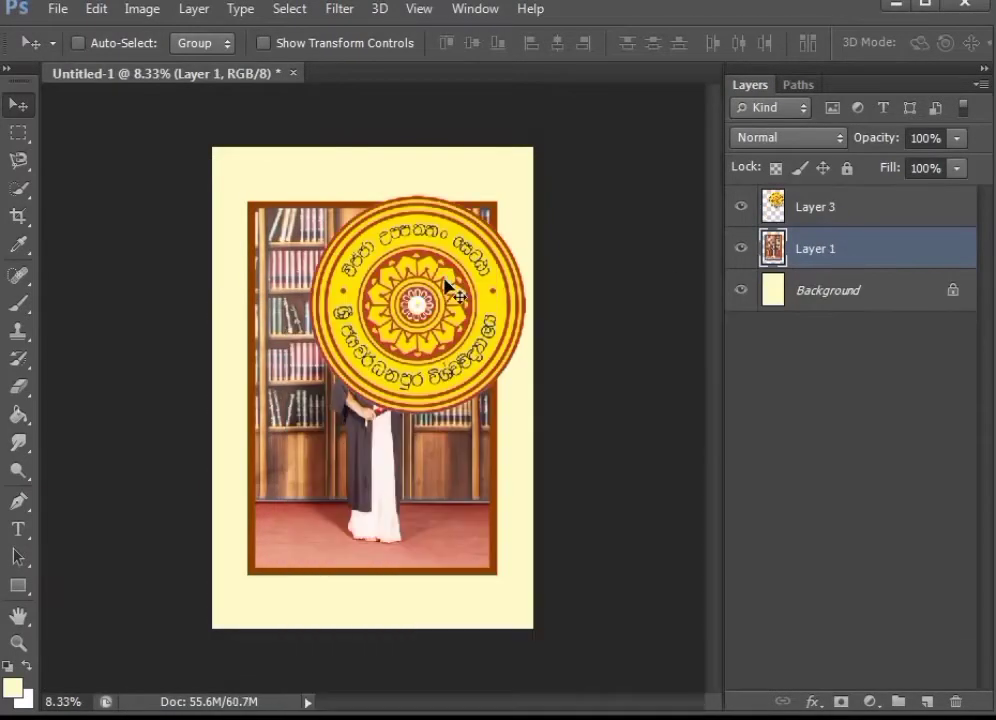
# Step: Scale the crest layer to about 19.4% and place it above the upper-left corner of the portrait's brown border
pyautogui.hotkey('ctrl', 't')
pyautogui.press('Return')
pyautogui.click(820, 212)
pyautogui.hotkey('ctrl', 't')
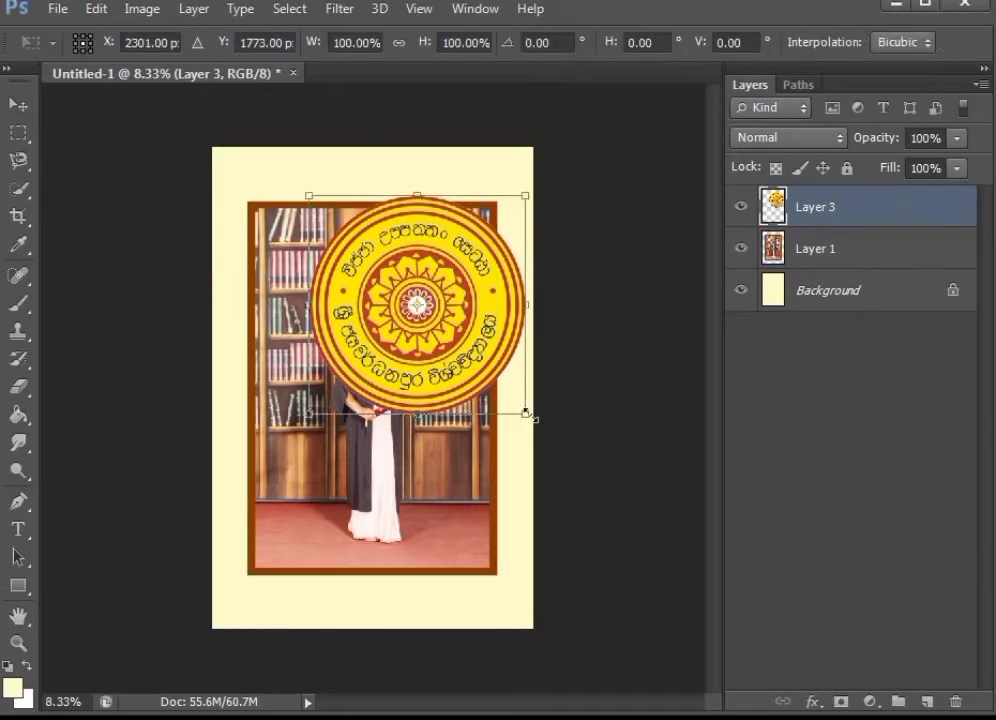
pyautogui.moveTo(527, 413); pyautogui.dragTo(467, 353)
pyautogui.moveTo(425, 318); pyautogui.dragTo(284, 196)
pyautogui.scroll(13, 269, 145)
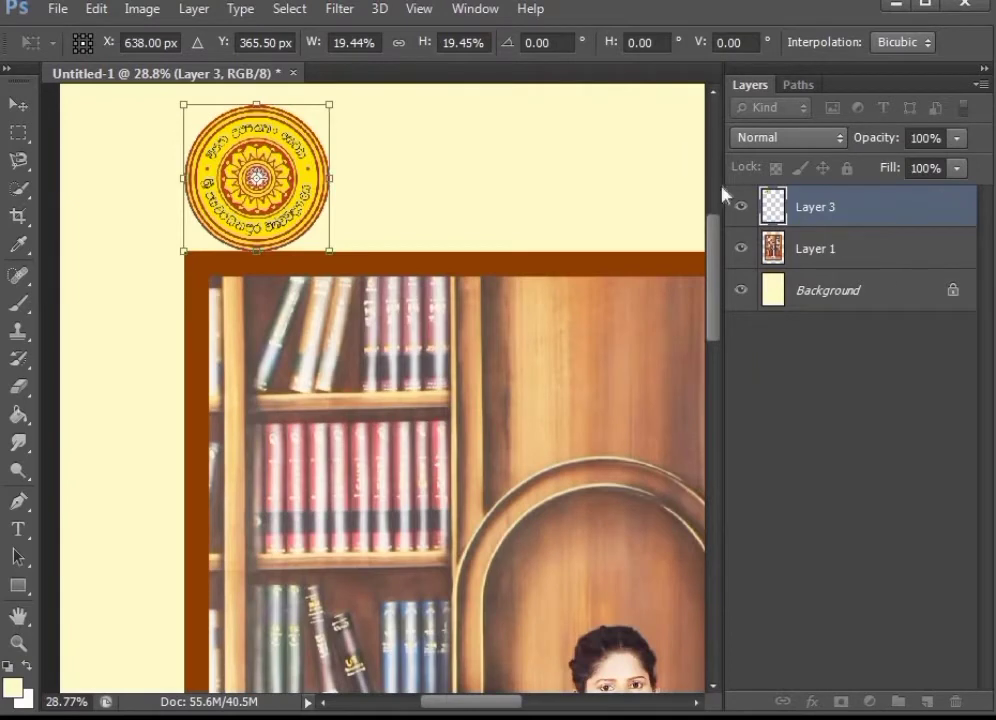
# Step: Enlarge the crest to about 22.5%, nudge it down 4 px in the cream margin, and commit the transform
pyautogui.moveTo(715, 241); pyautogui.dragTo(719, 205)
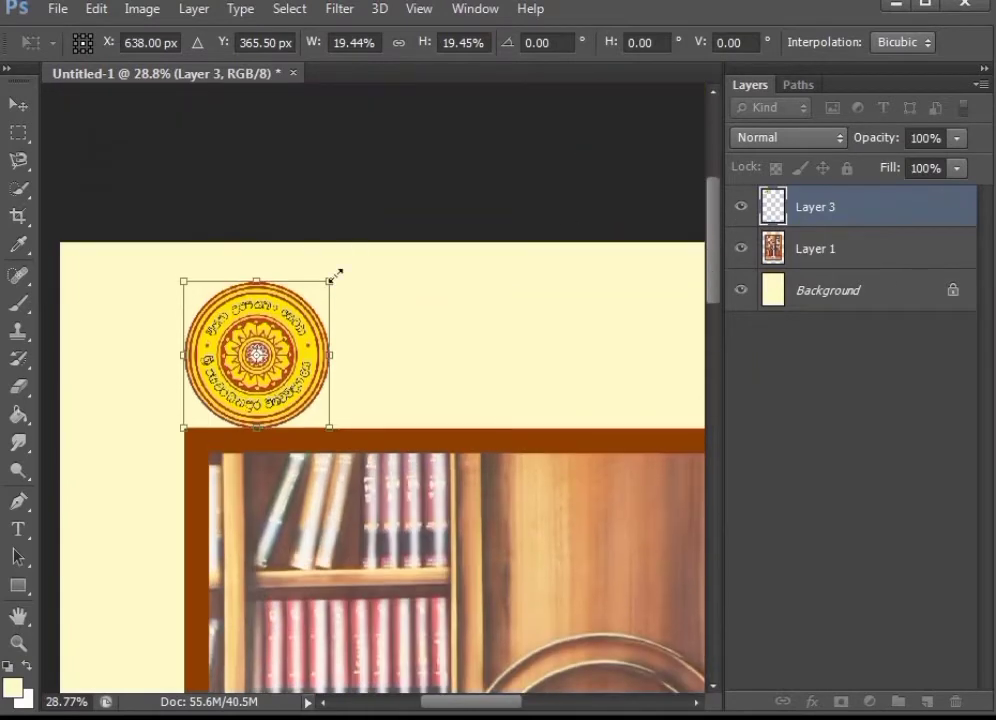
pyautogui.moveTo(330, 281); pyautogui.dragTo(358, 251)
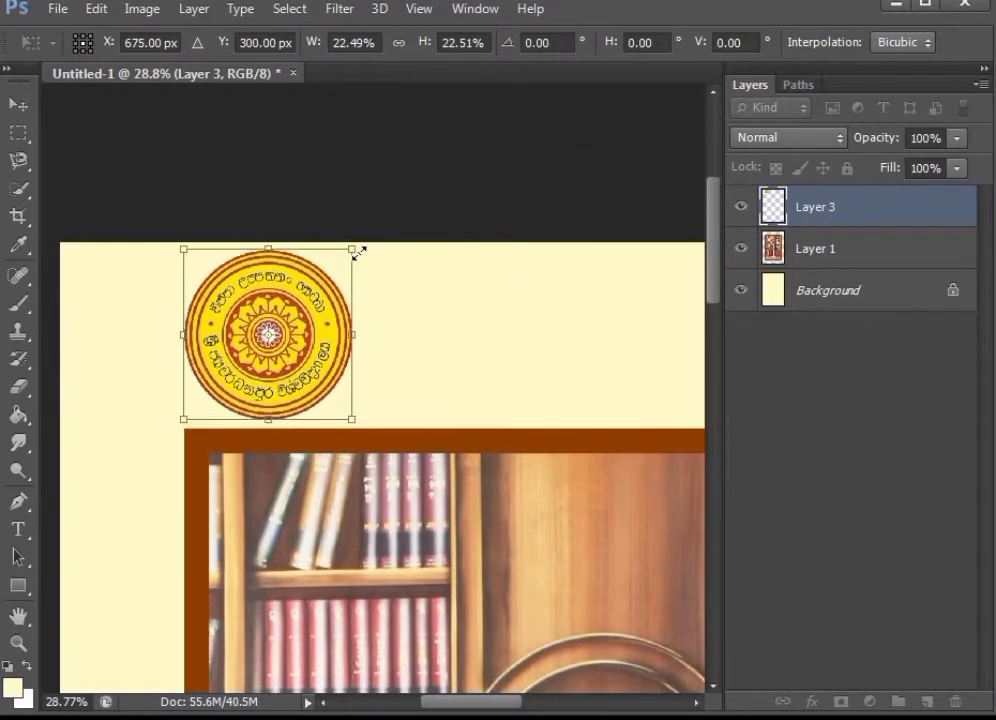
pyautogui.press('Down')
pyautogui.press('Down')
pyautogui.press('Down')
pyautogui.press('Down')
pyautogui.press('Return')
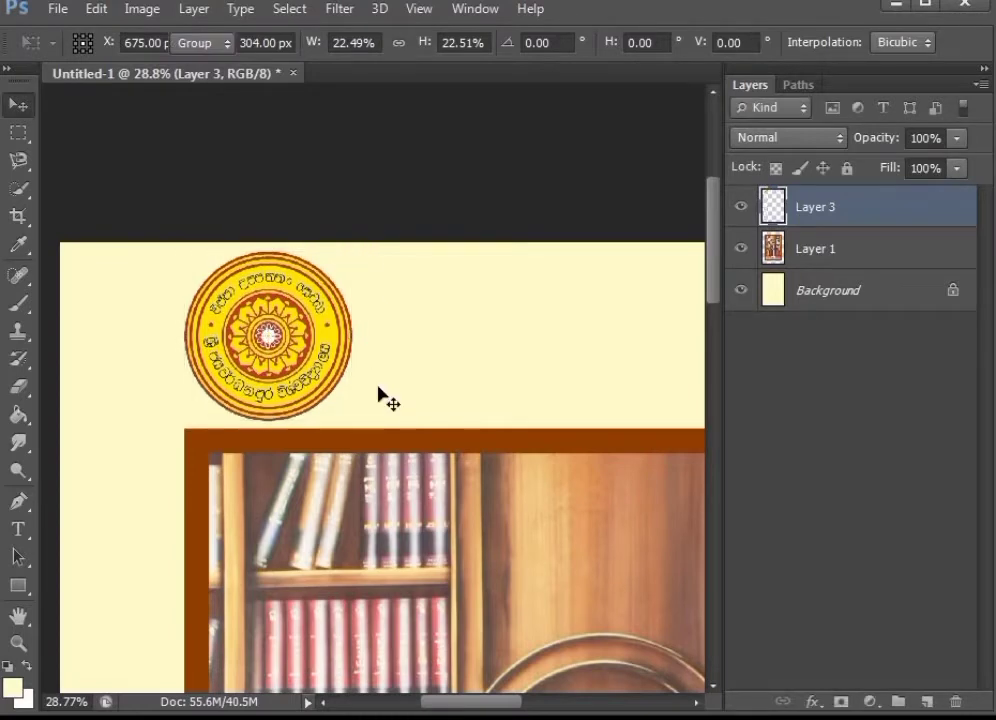
pyautogui.scroll(-3, 400, 410)
pyautogui.scroll(-2, 340, 420)
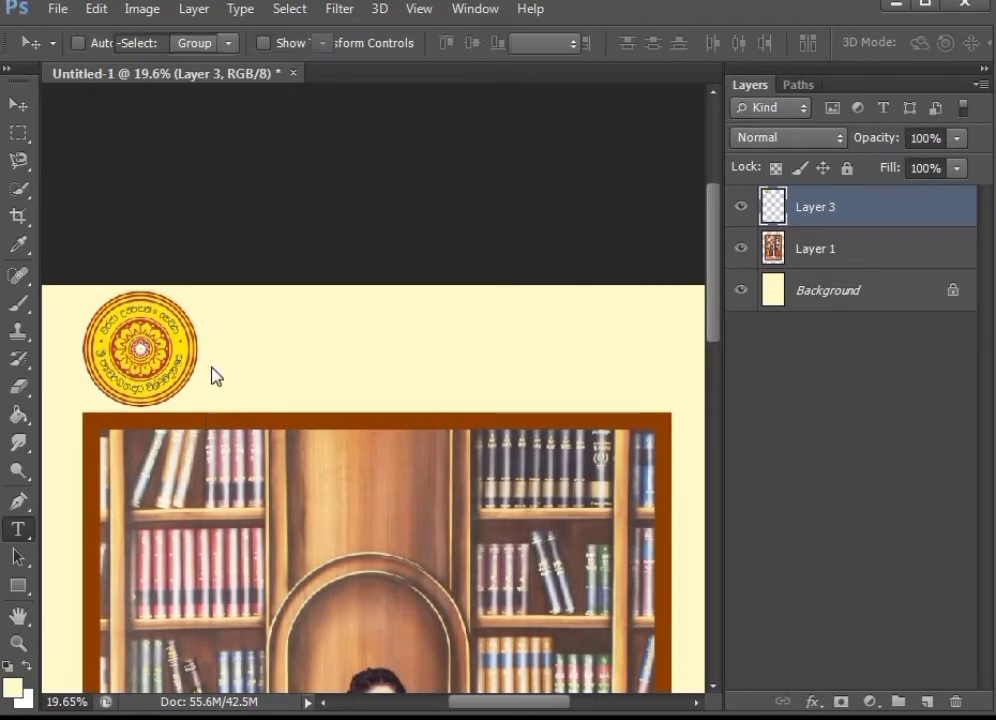
# Step: Add the heading text "UNIVERSITY OF KELANIYA, SRI LANKA." in the cream margin beside the university crest
pyautogui.click(224, 345)
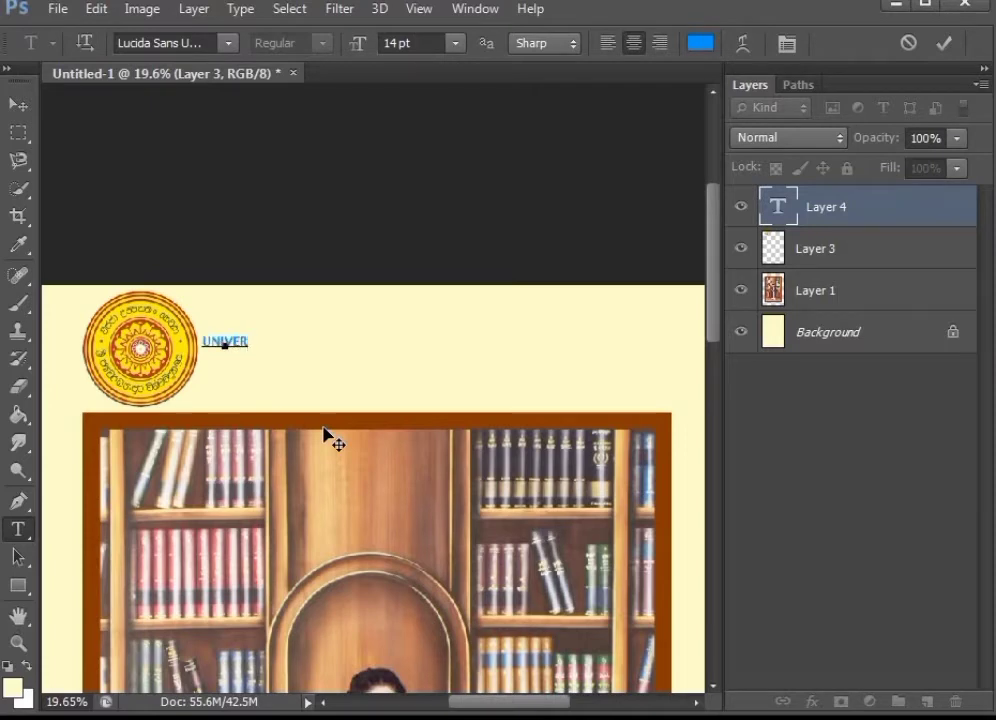
pyautogui.write('TY')
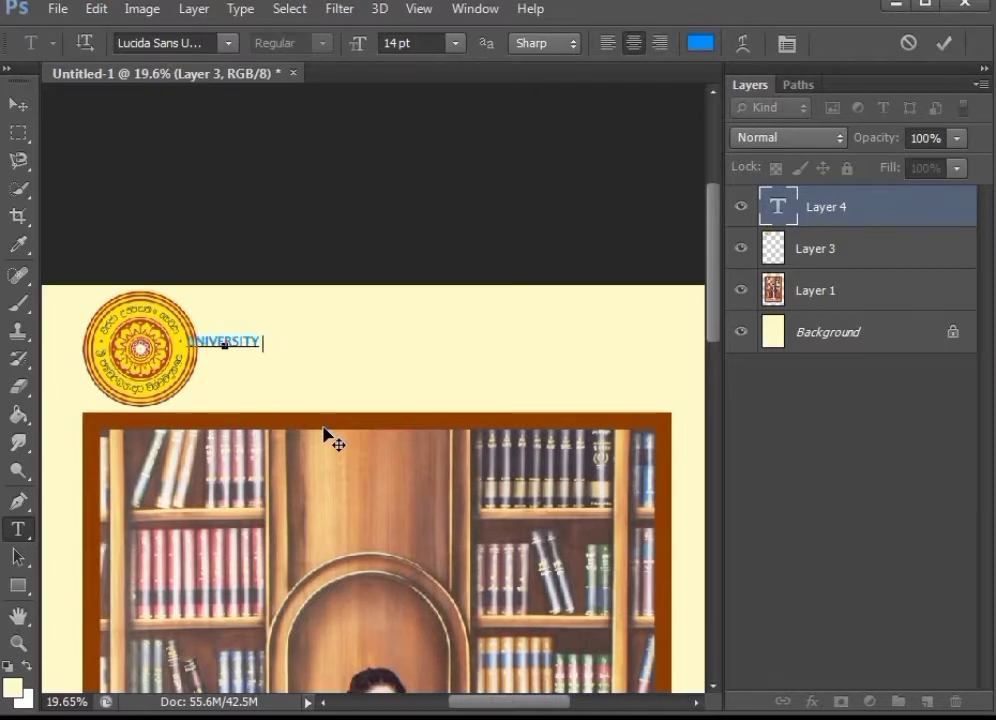
pyautogui.write(' OF KELAN')
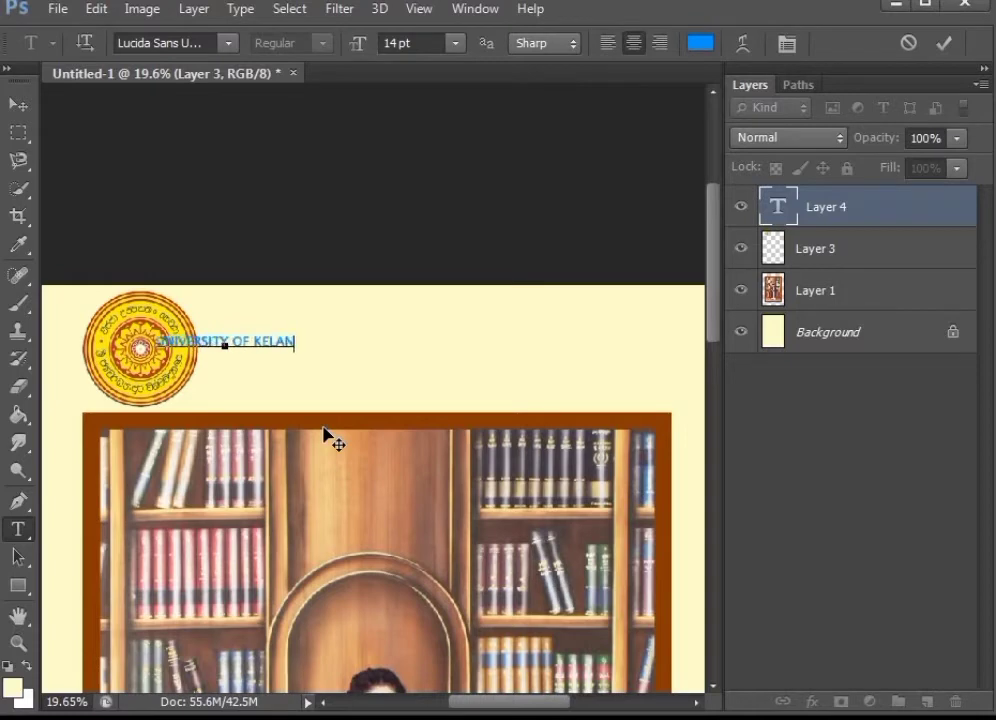
pyautogui.write('IYA, SRI LAN')
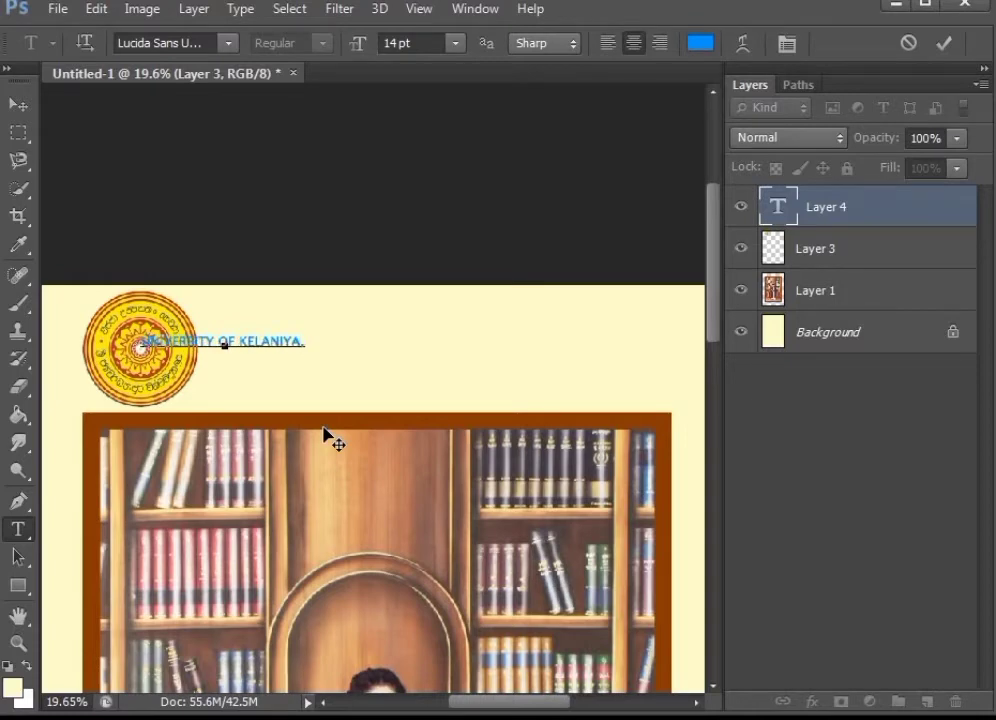
pyautogui.write('KA.')
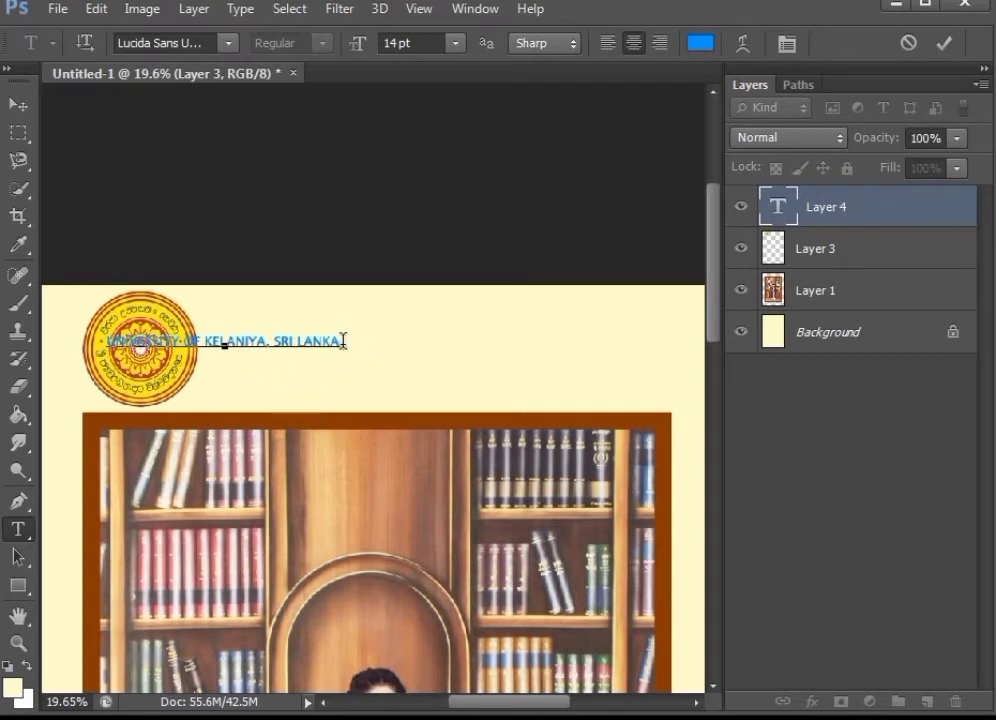
# Step: Recolor the whole heading to the portrait border's brown (993300) by sampling it from the border
pyautogui.moveTo(343, 341); pyautogui.dragTo(84, 311)
pyautogui.click(700, 42)
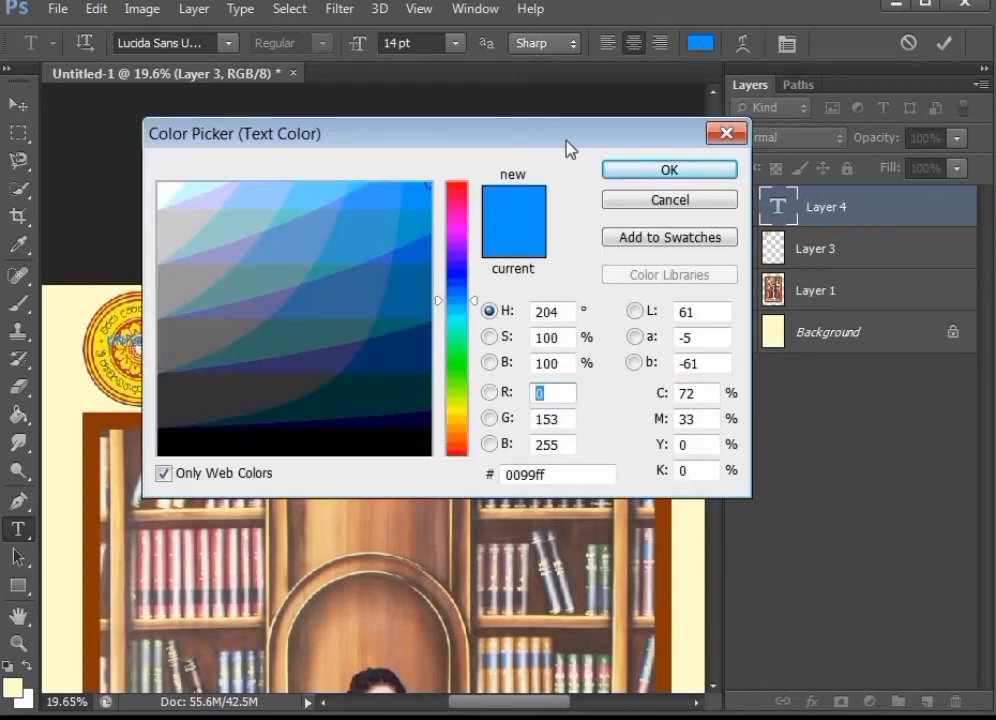
pyautogui.click(88, 462)
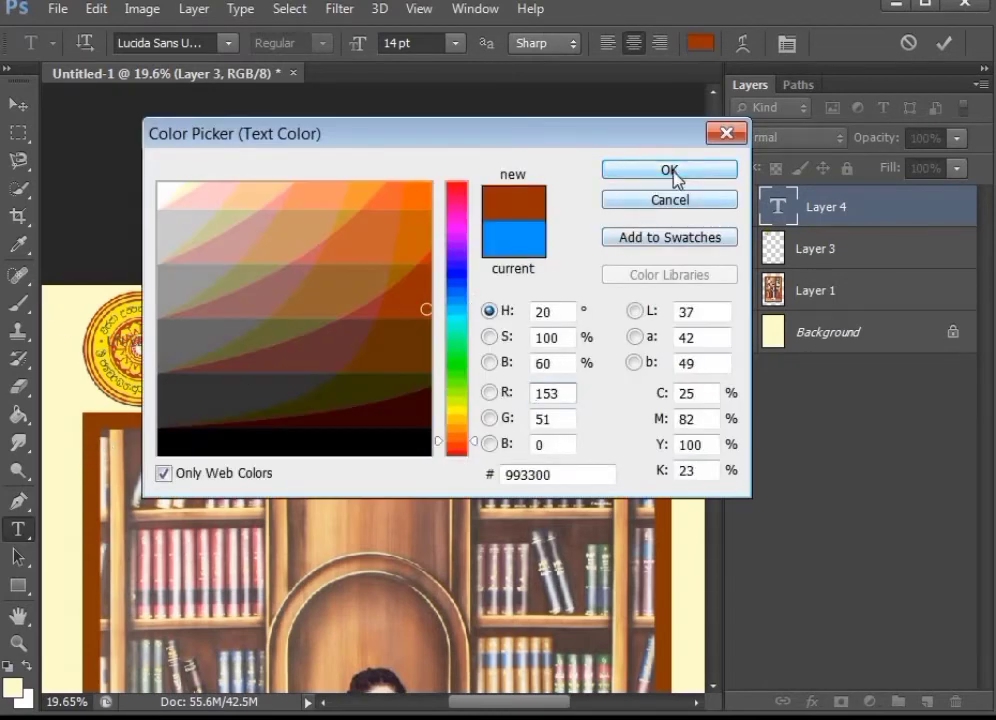
pyautogui.click(670, 171)
# Step: Set the heading to 36 pt in the AR JULIAN font and commit the text
pyautogui.click(192, 38)
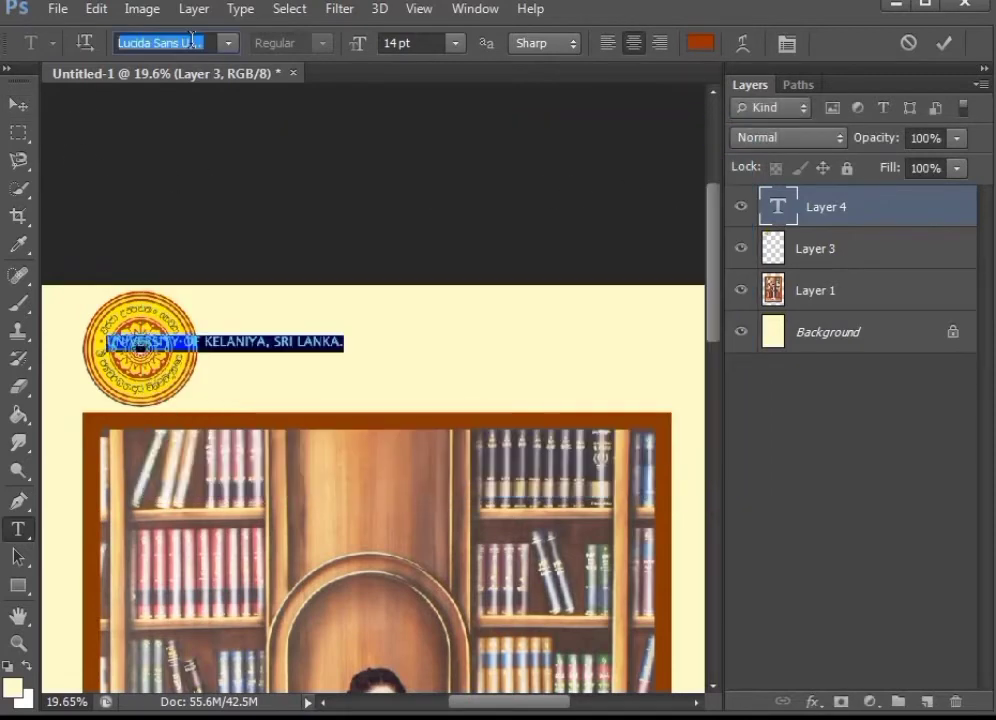
pyautogui.click(455, 42)
pyautogui.click(438, 361)
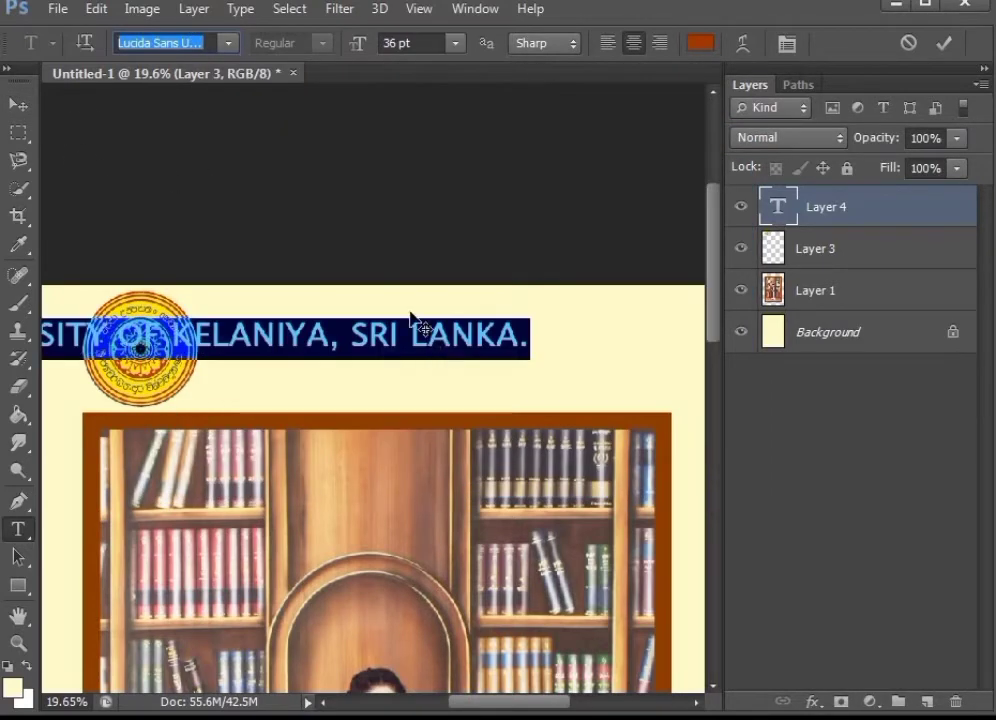
pyautogui.press('Down')
pyautogui.press('Down')
pyautogui.press('Down')
pyautogui.press('Down')
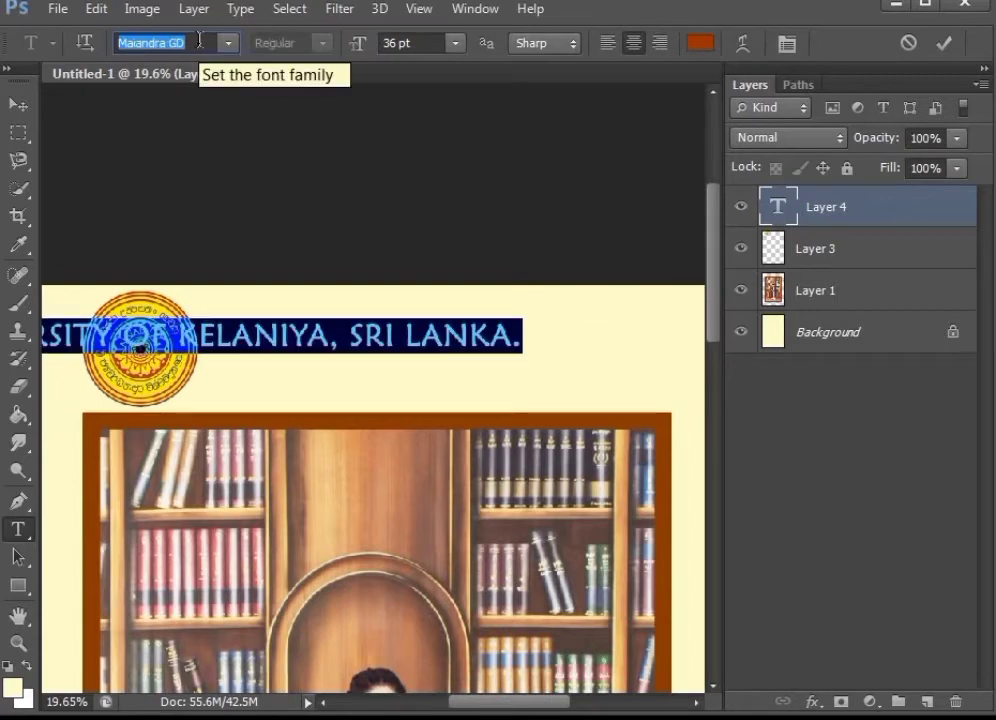
pyautogui.press('Down')
pyautogui.press('Down')
pyautogui.press('Down')
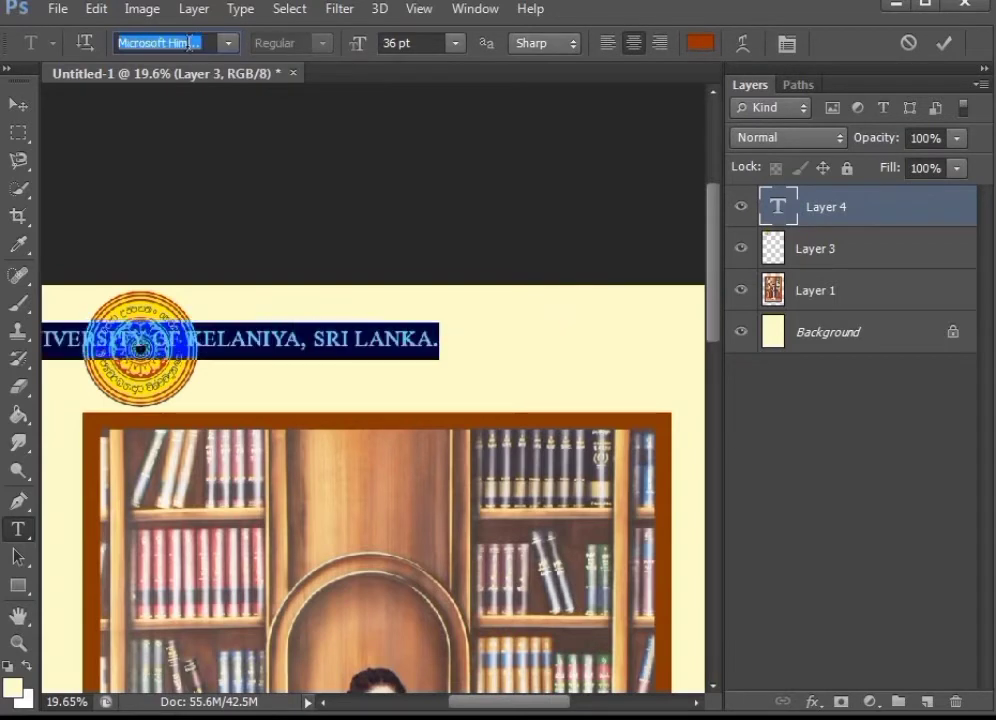
pyautogui.click(183, 39)
pyautogui.moveTo(497, 508)
pyautogui.mouseDown()
pyautogui.moveTo(508, 324)
pyautogui.moveTo(495, 197)
pyautogui.mouseUp()
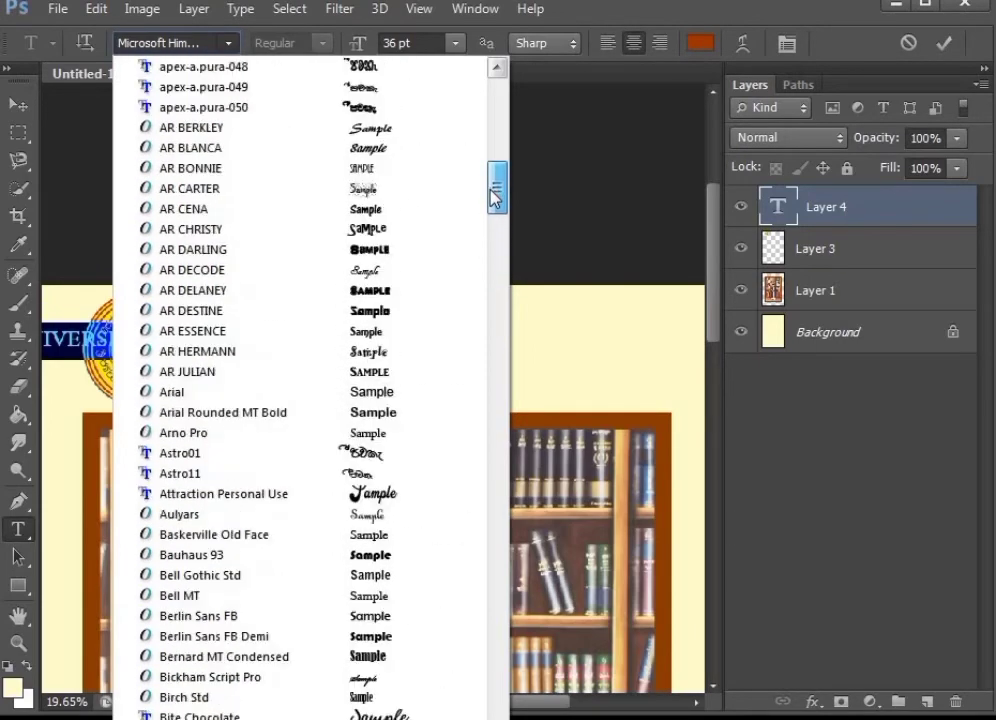
pyautogui.click(437, 378)
pyautogui.click(18, 104)
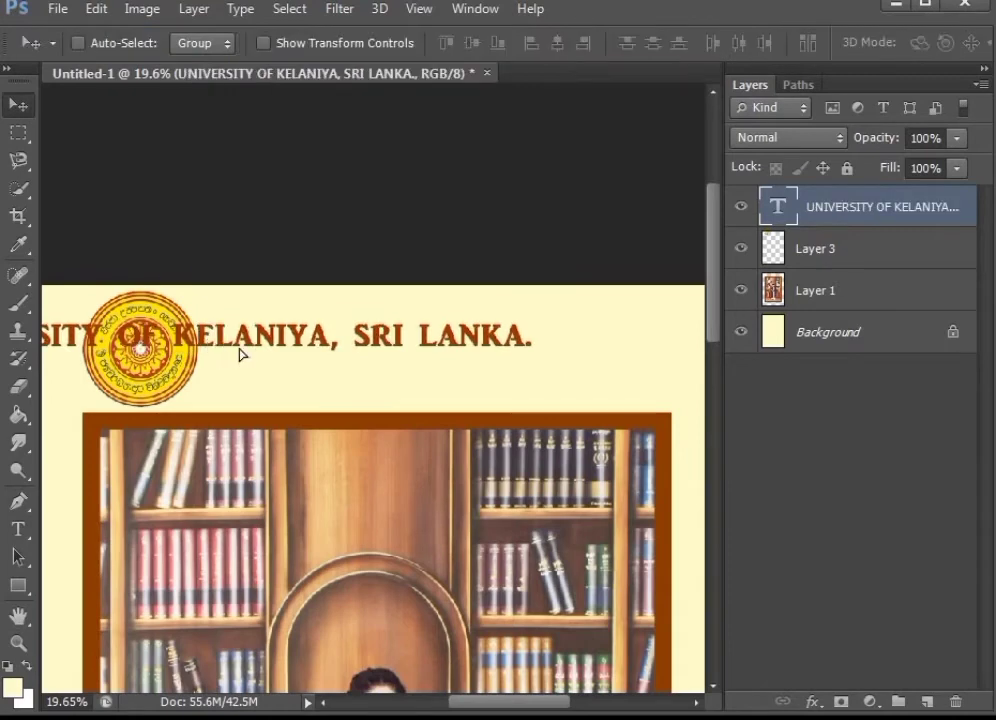
# Step: Move the heading beside the crest and condense its width to about 74.3%, ending at the brown border's right edge
pyautogui.moveTo(240, 349); pyautogui.dragTo(365, 373)
pyautogui.hotkey('ctrl', 't')
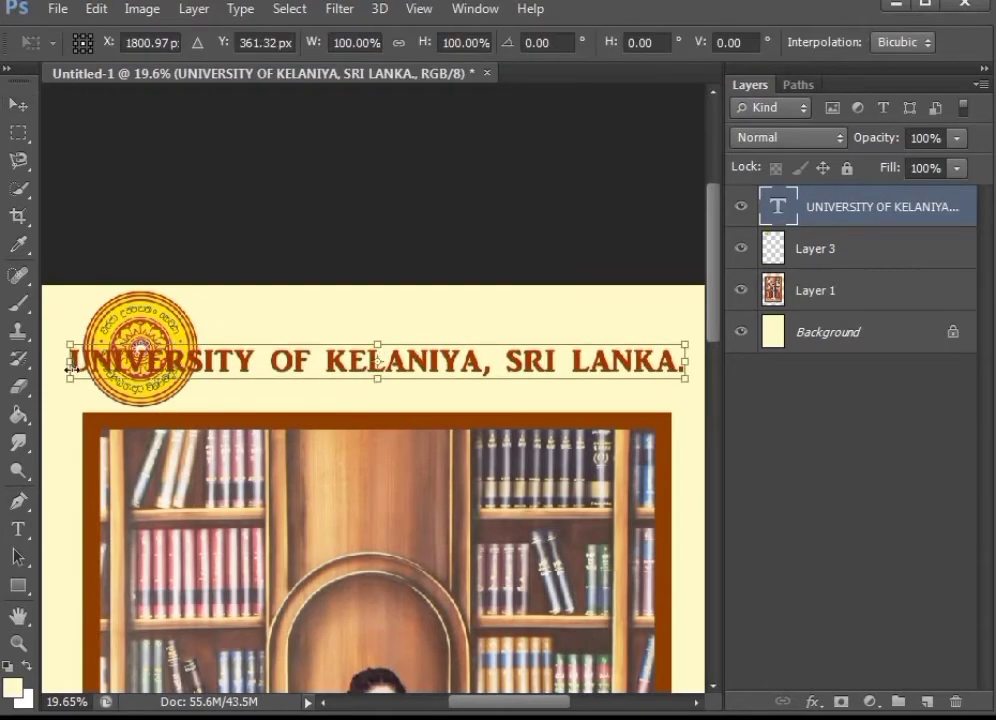
pyautogui.moveTo(75, 362); pyautogui.dragTo(195, 366)
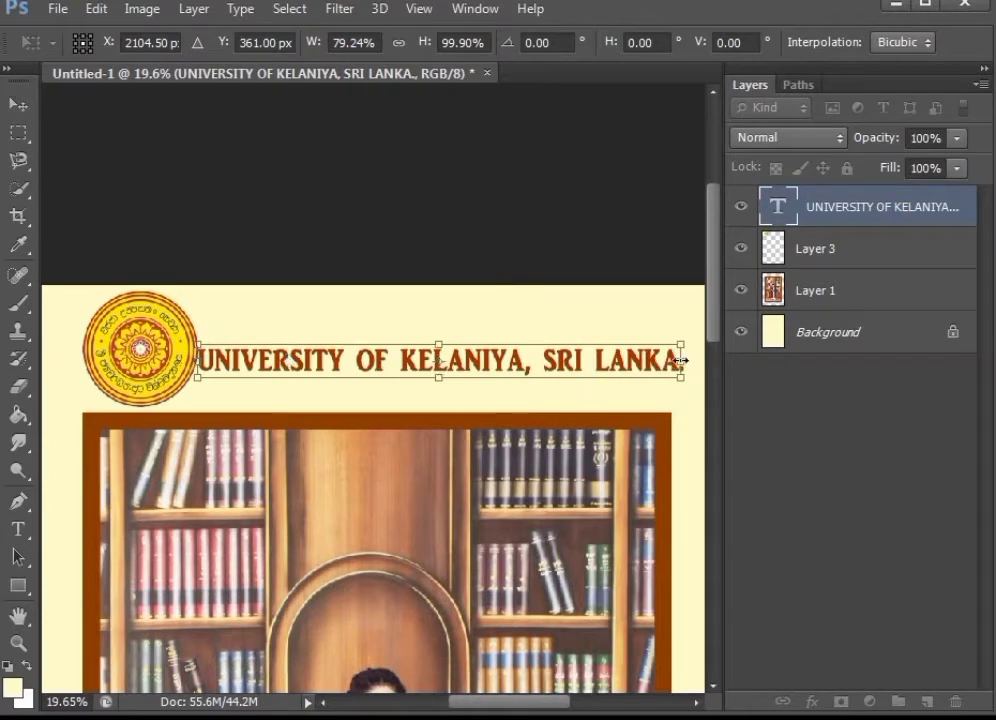
pyautogui.moveTo(684, 361); pyautogui.dragTo(671, 361)
pyautogui.moveTo(197, 361); pyautogui.dragTo(216, 360)
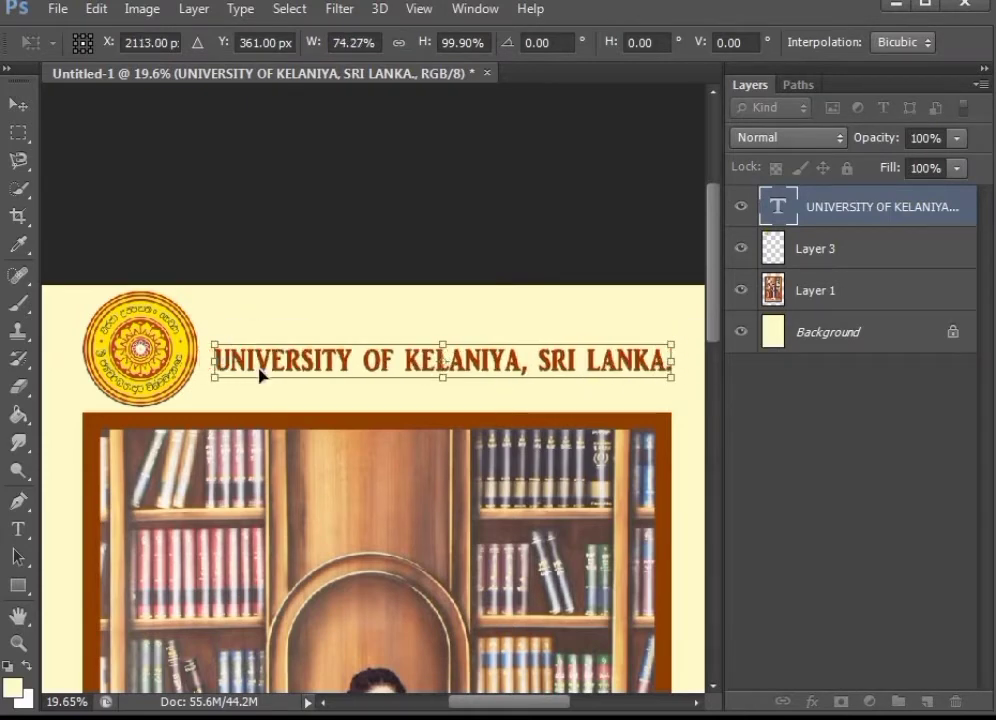
# Step: Nudge the heading up to a Y position of about 320.3 px and commit the transform
pyautogui.press('Up')
pyautogui.press('Up')
pyautogui.press('Up')
pyautogui.press('Up')
pyautogui.press('Up')
pyautogui.press('Up')
pyautogui.press('Up')
pyautogui.press('Up')
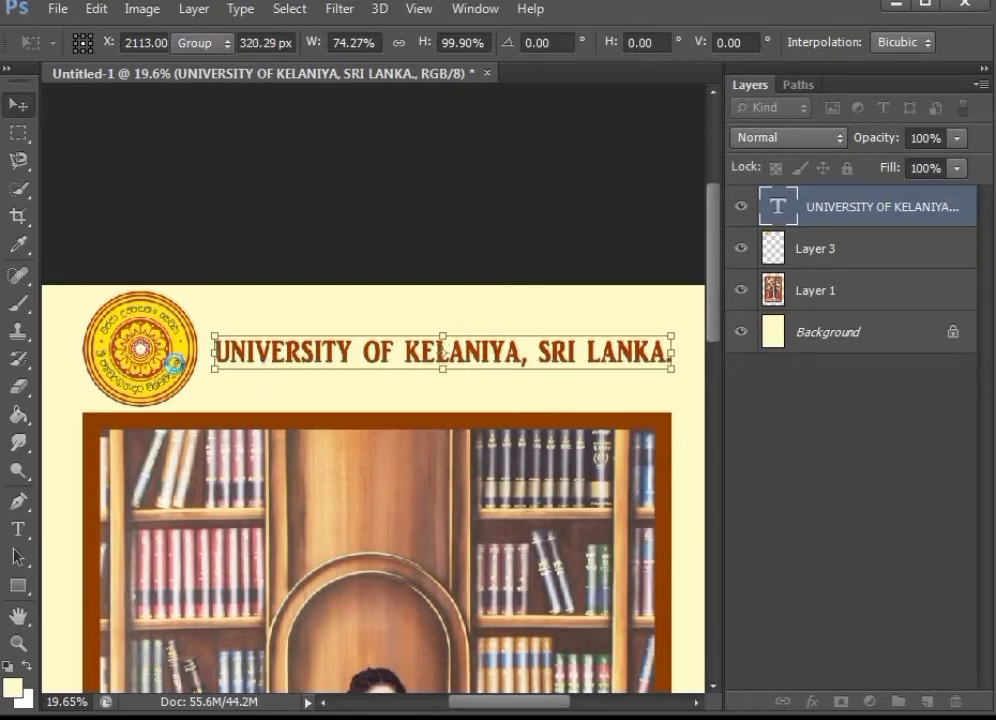
pyautogui.press('Return')
# Step: Show the rulers and place a horizontal guide through the centre of the crest on Layer 3
pyautogui.click(847, 259)
pyautogui.hotkey('ctrl', 't')
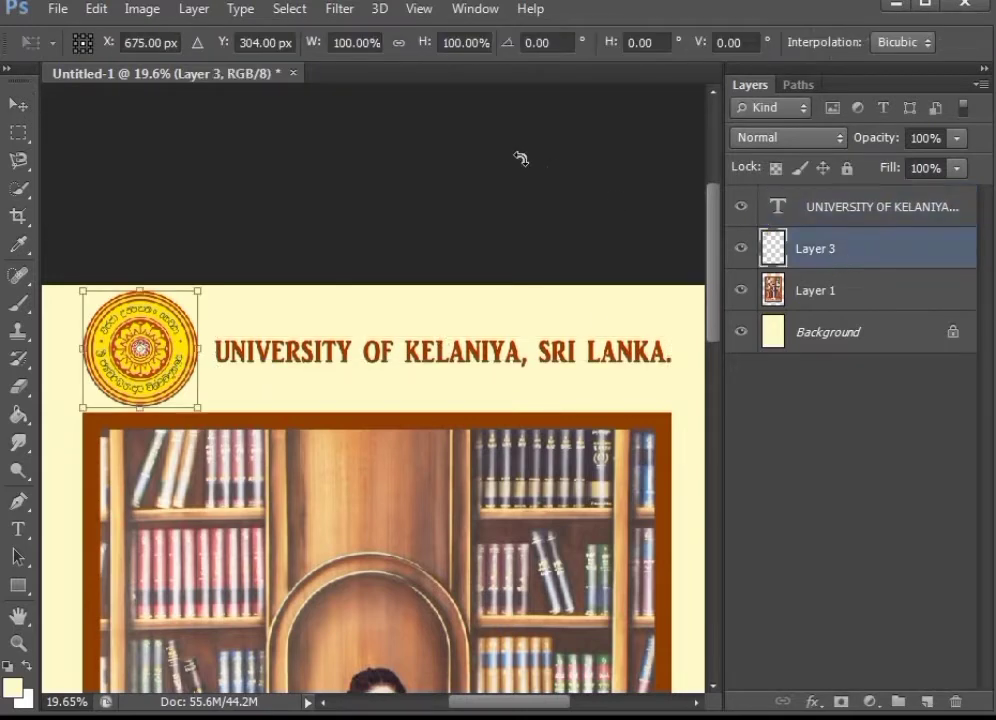
pyautogui.hotkey('ctrl', 'r')
pyautogui.moveTo(389, 73); pyautogui.dragTo(356, 369)
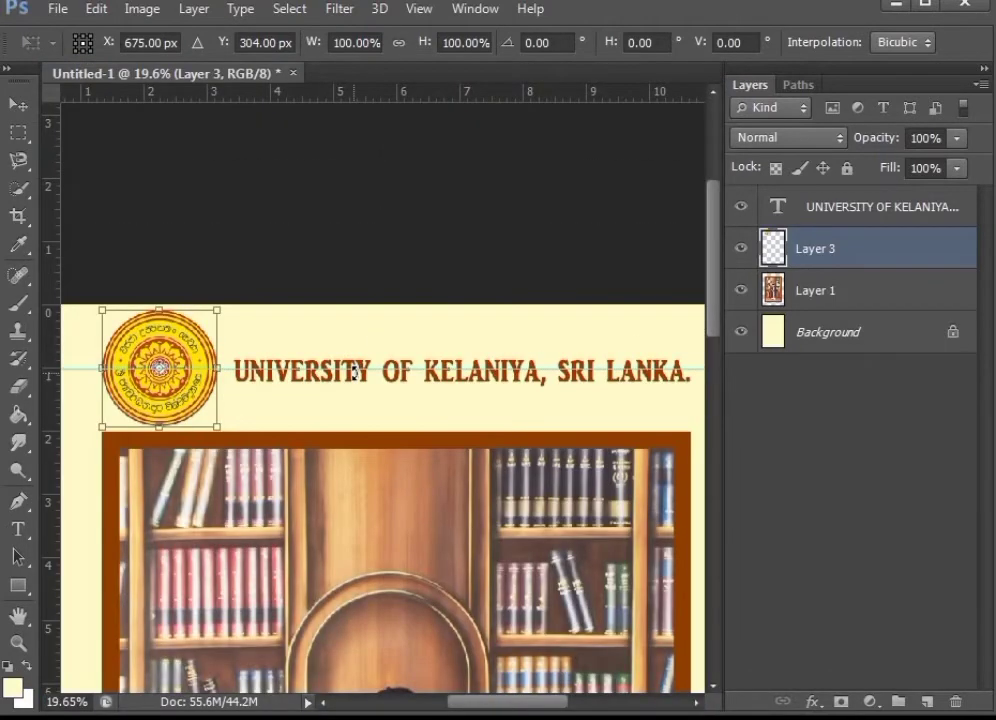
pyautogui.press('Return')
# Step: Nudge the heading up to a Y position of about 305.2 px so its centre sits on the guide, and commit
pyautogui.click(840, 212)
pyautogui.hotkey('ctrl', 't')
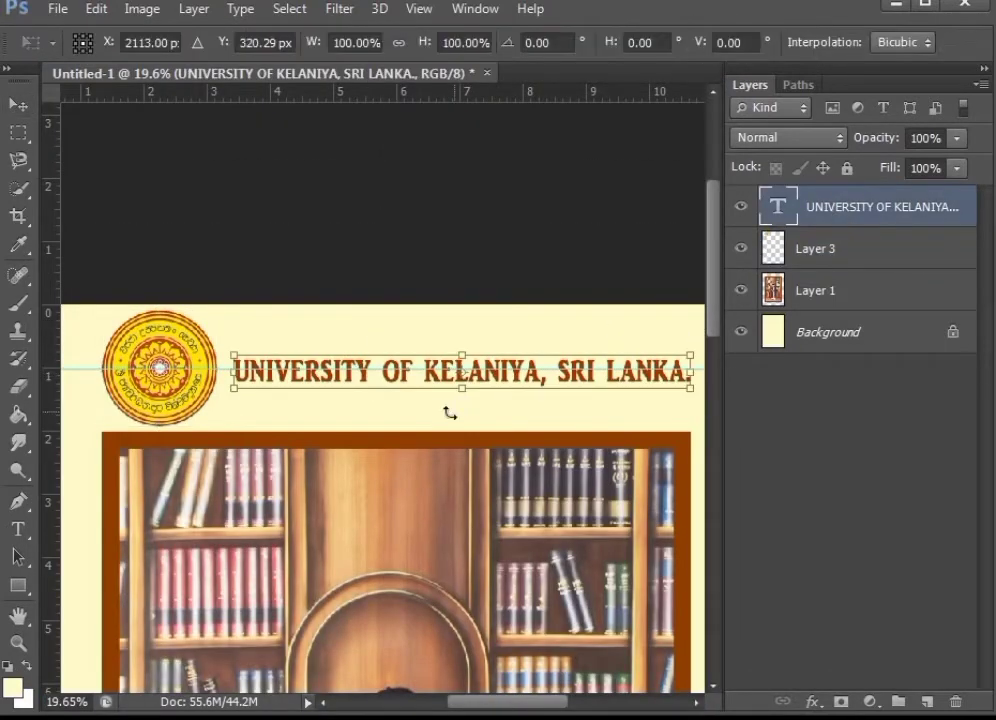
pyautogui.scroll(5, 463, 396)
pyautogui.hotkey('alt', 'space')
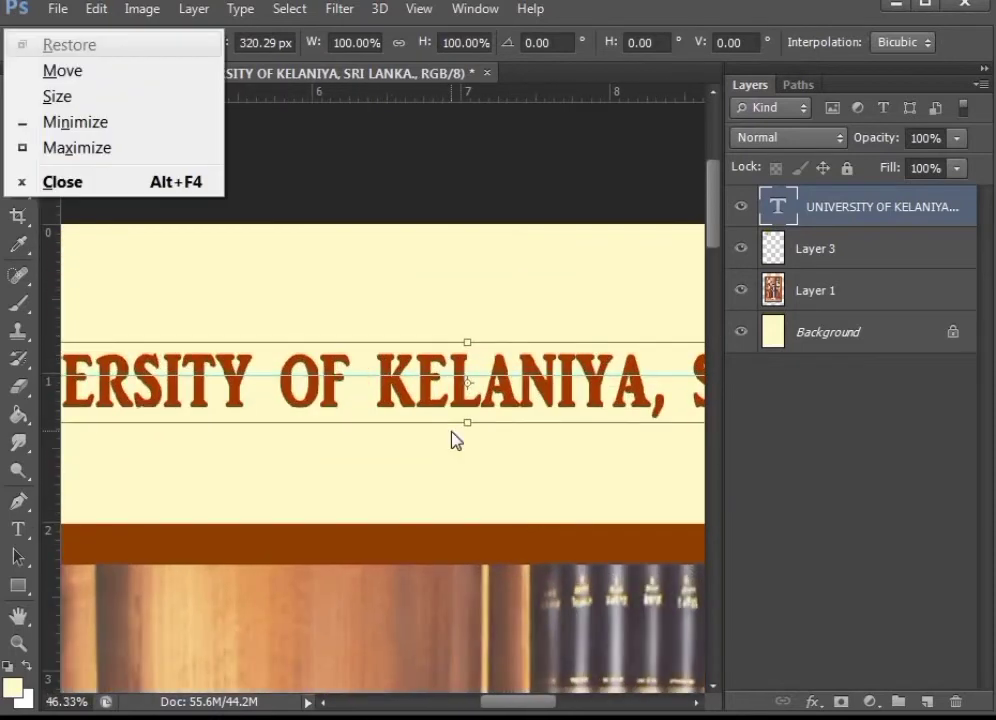
pyautogui.press('Escape')
pyautogui.press('Up')
pyautogui.press('Up')
pyautogui.press('Up')
pyautogui.press('Up')
pyautogui.press('Up')
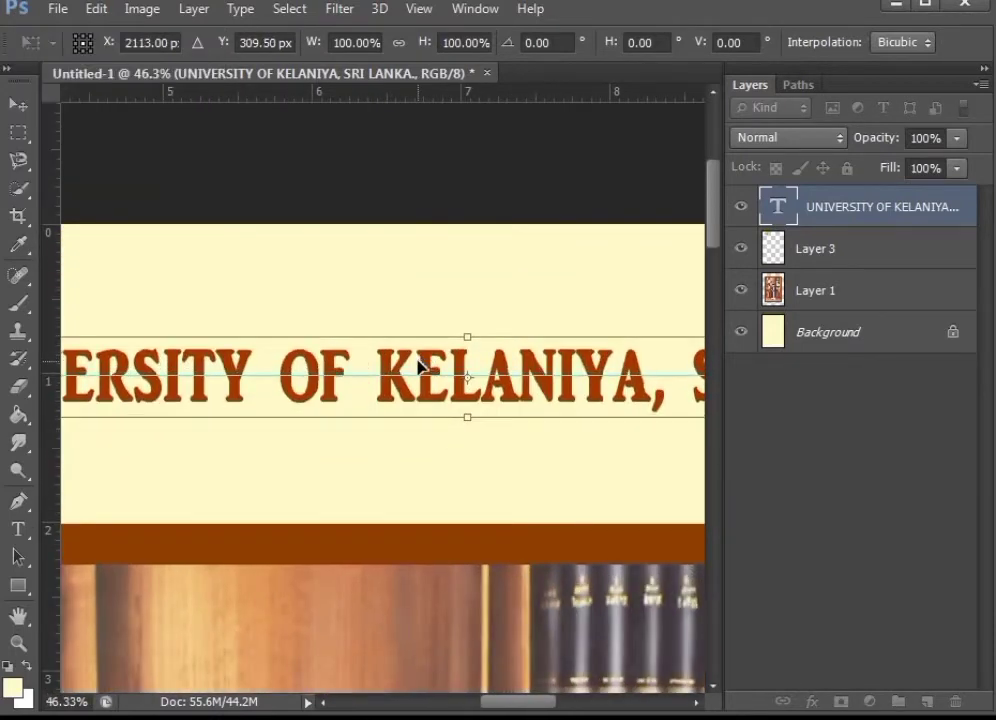
pyautogui.press('Up')
pyautogui.press('Up')
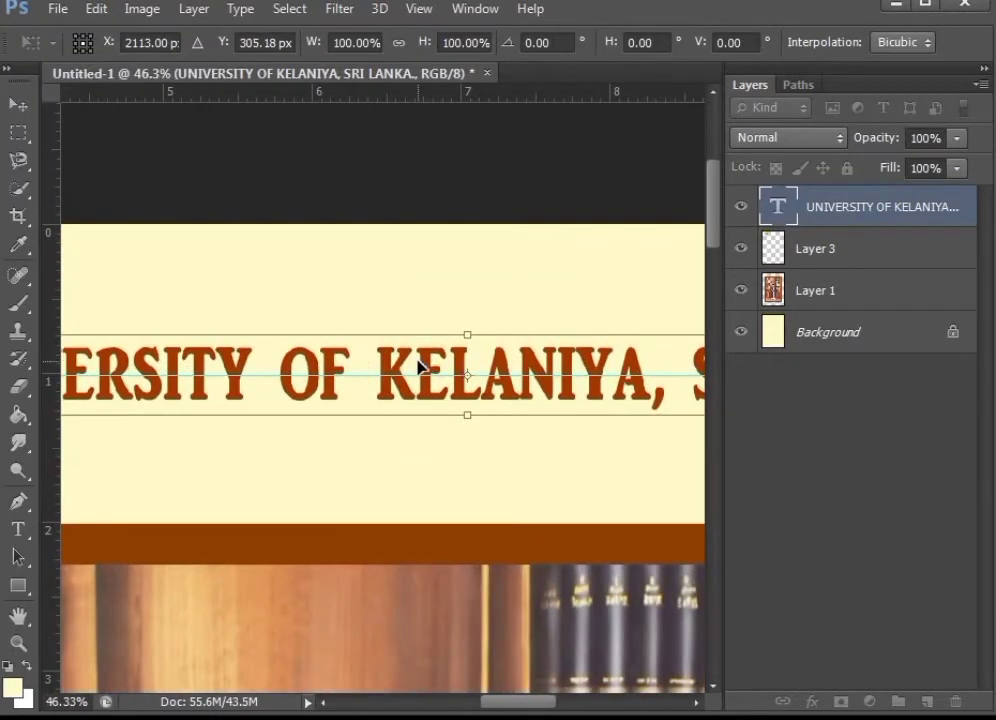
pyautogui.press('Return')
# Step: Start a new text layer in the cream margin below the portrait and enter "General Convocation" as its first line
pyautogui.scroll(-5, 418, 368)
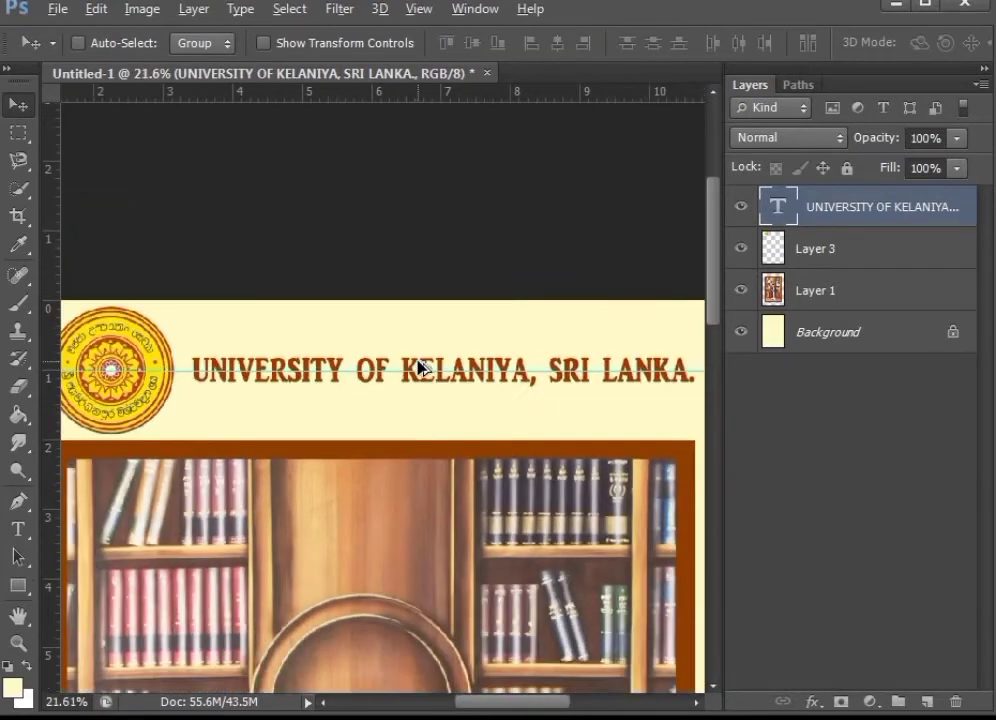
pyautogui.scroll(-1, 418, 368)
pyautogui.moveTo(714, 333); pyautogui.dragTo(718, 485)
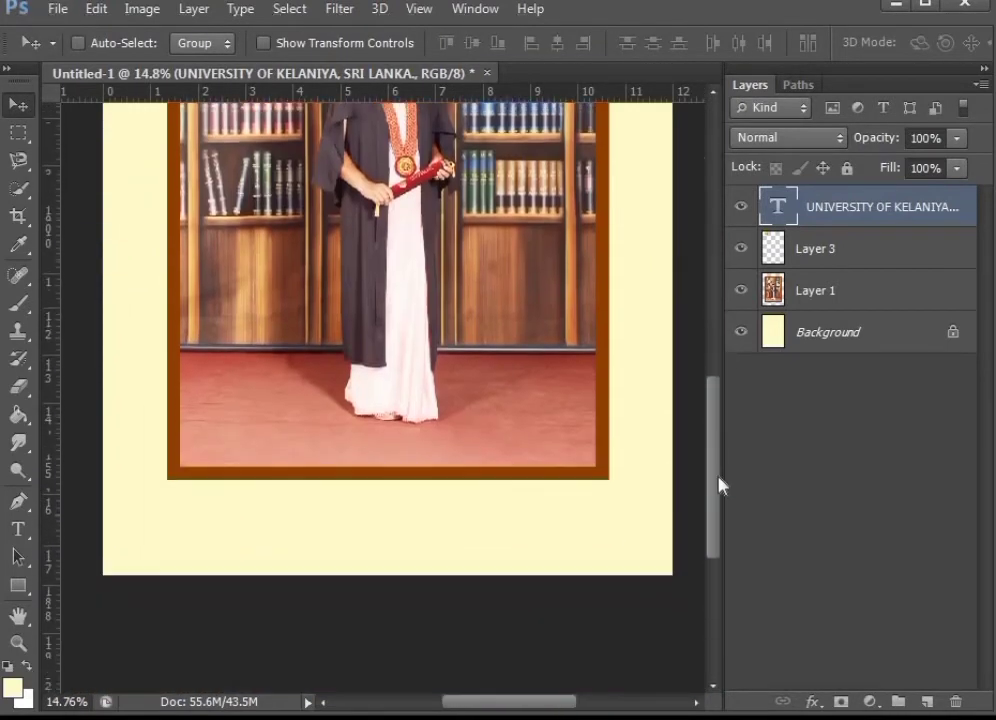
pyautogui.rightClick(912, 195)
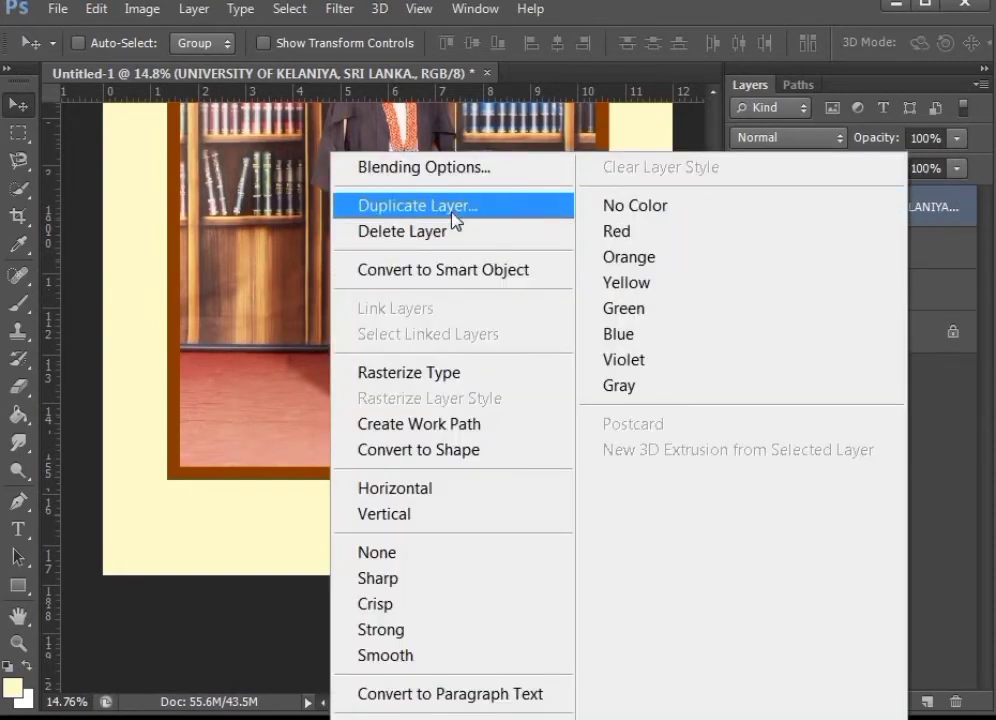
pyautogui.click(155, 405)
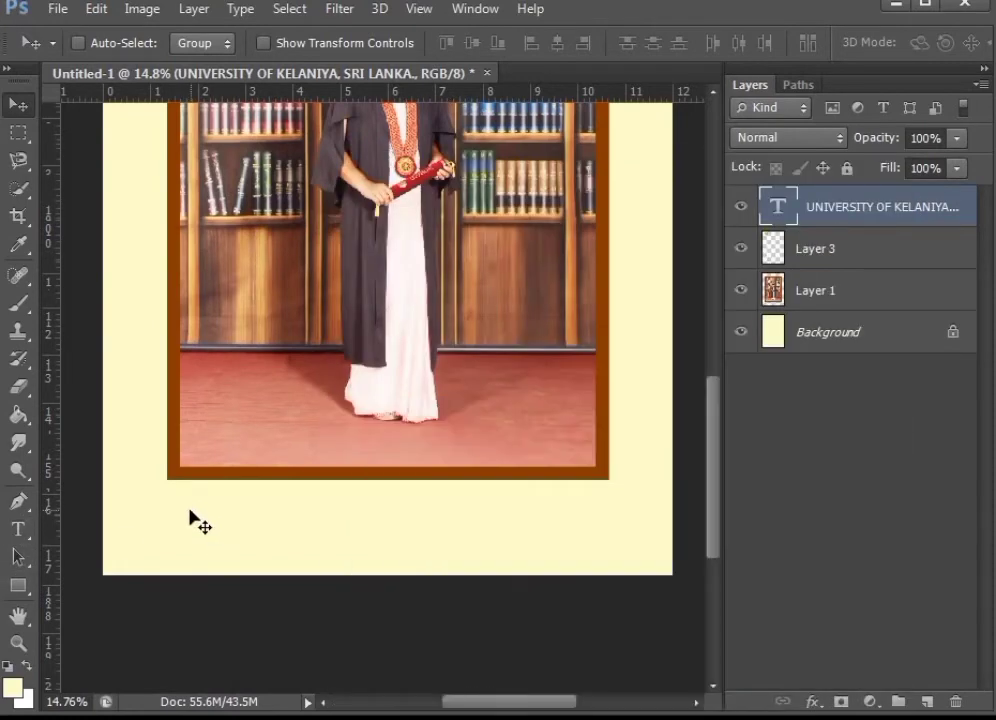
pyautogui.click(18, 529)
pyautogui.click(179, 503)
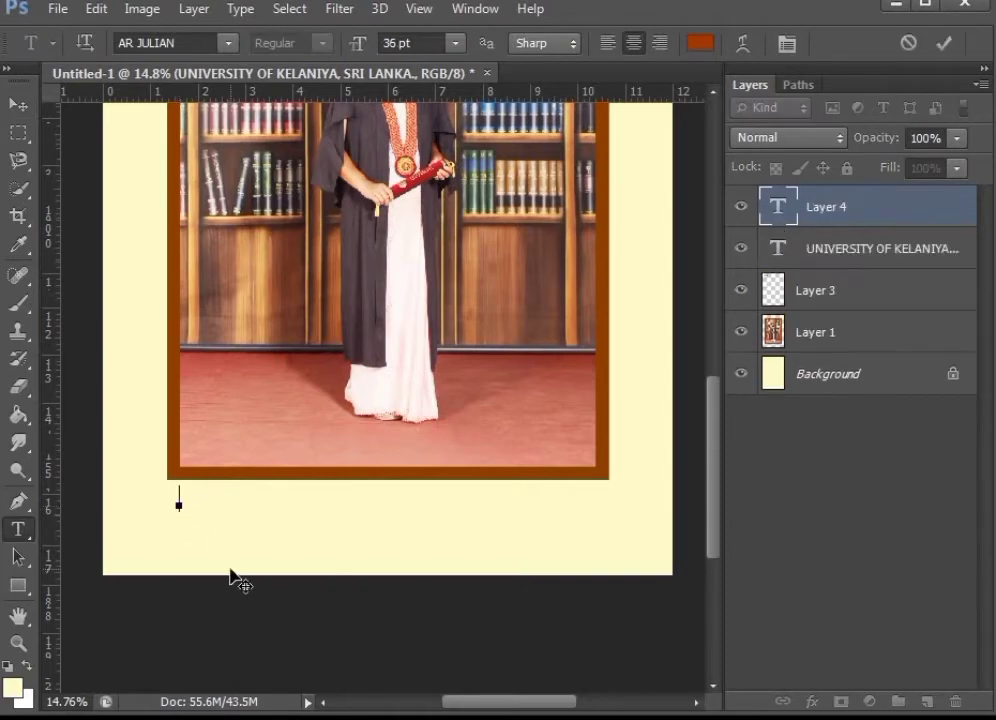
pyautogui.write('G')
pyautogui.write('G')
pyautogui.write('neral')
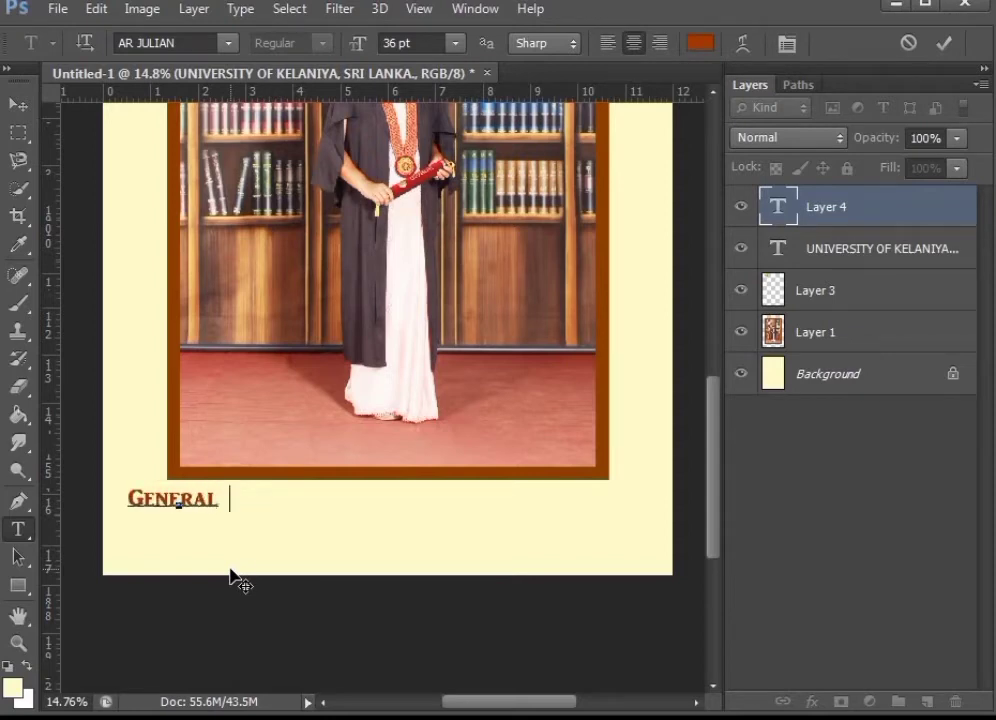
pyautogui.write(' Conver')
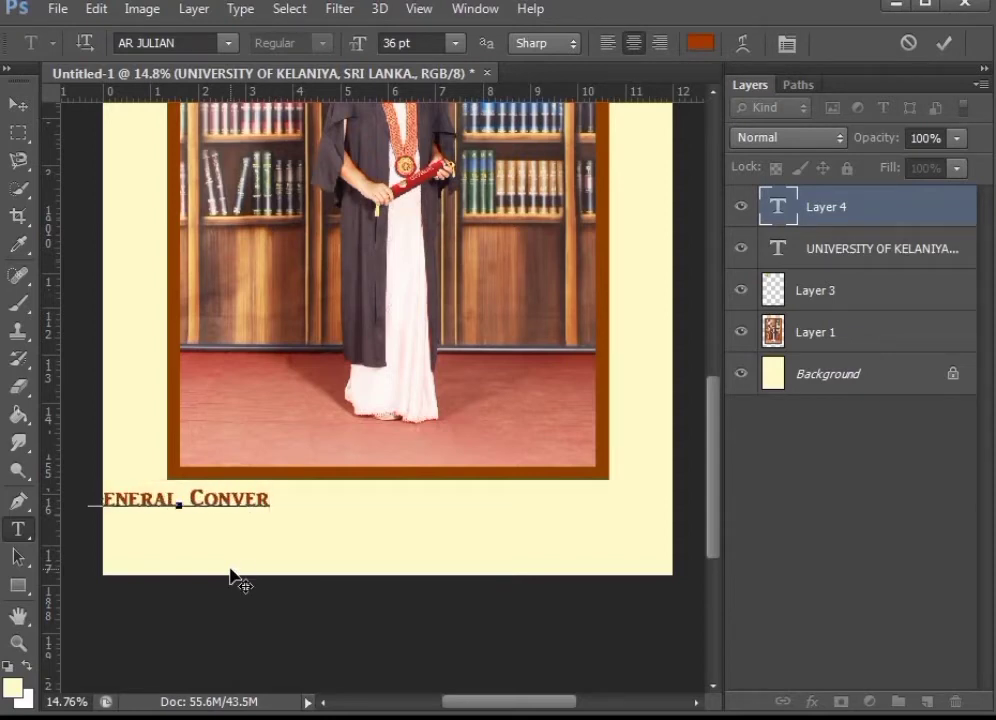
pyautogui.press('BackSpace')
pyautogui.press('BackSpace')
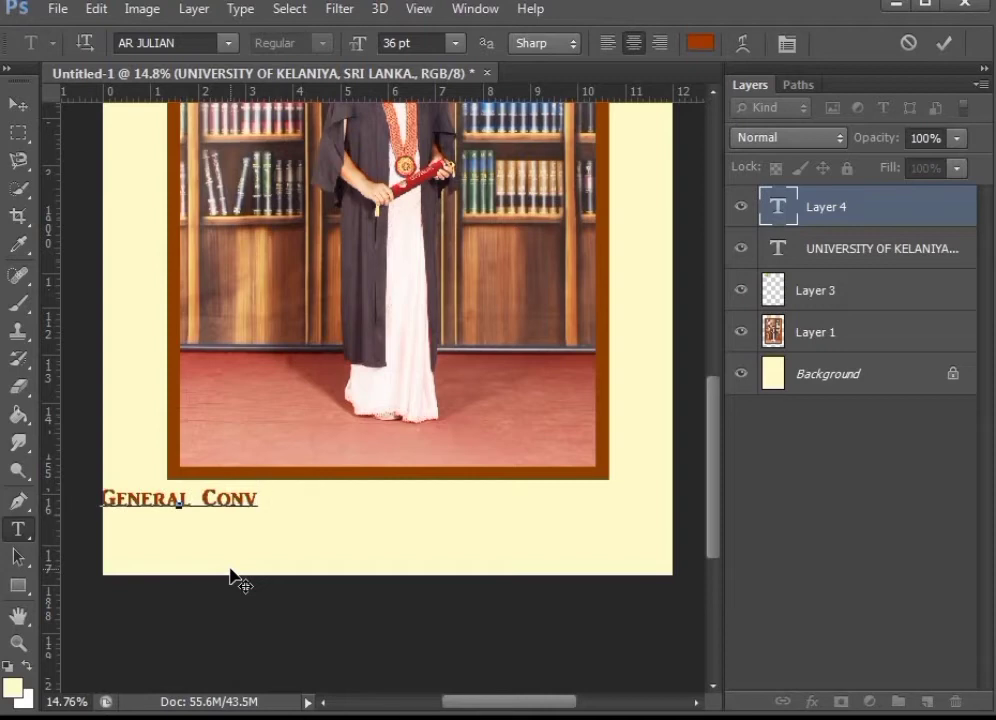
pyautogui.write('ocation')
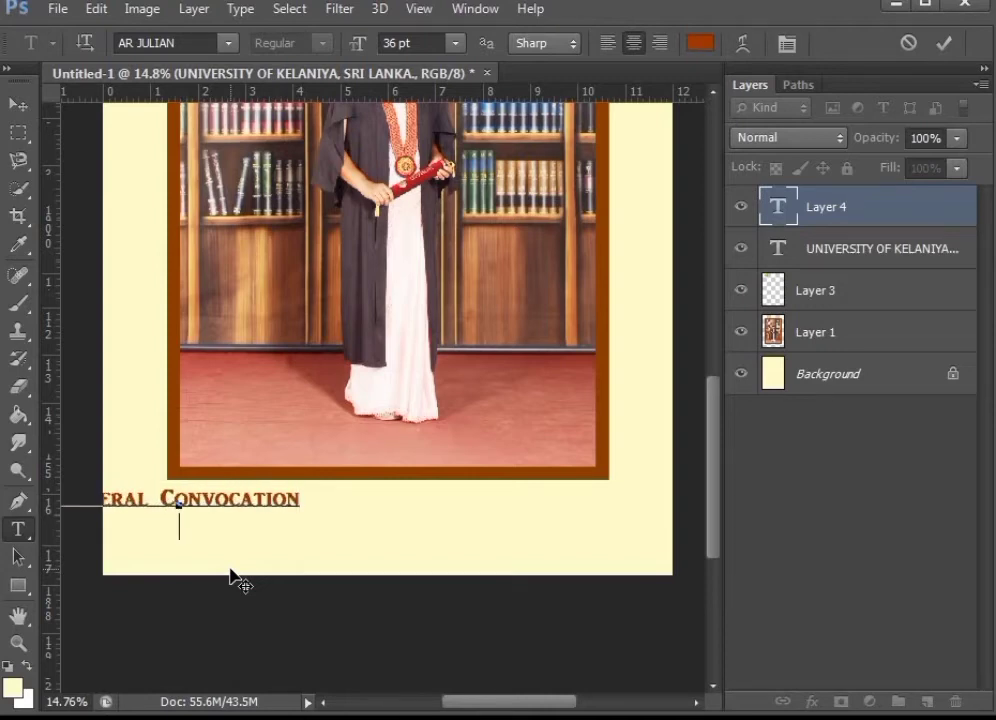
# Step: Finish the caption's second line as "15 January 2022 At BMICH" with a double space after 15, and move the caption beneath the middle of the portrait
pyautogui.write('  Jan')
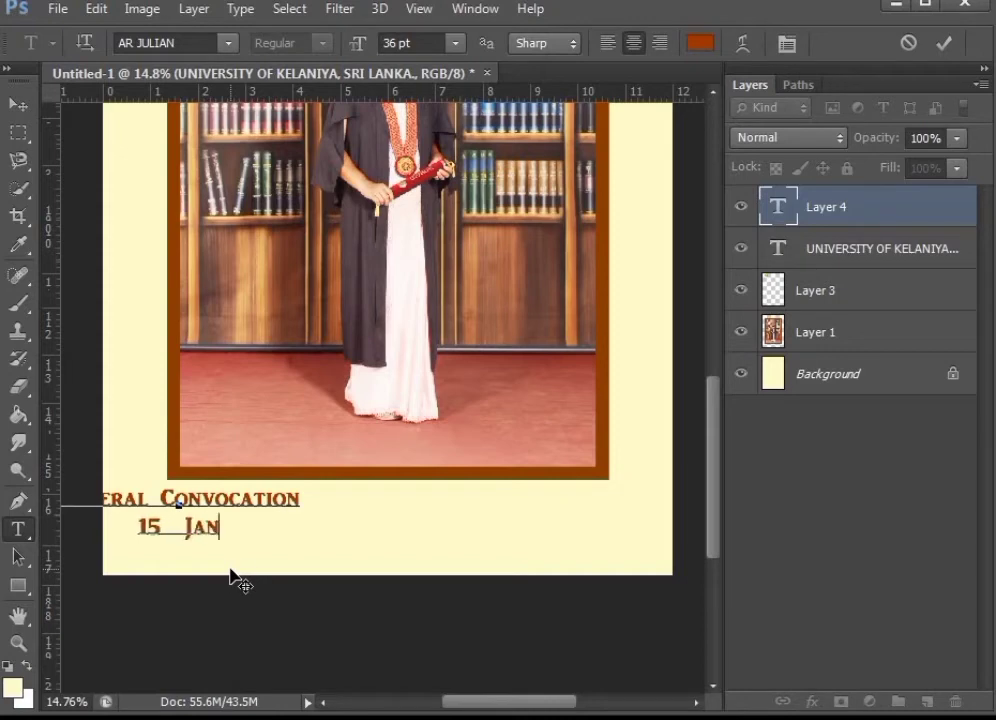
pyautogui.write('uary 2022')
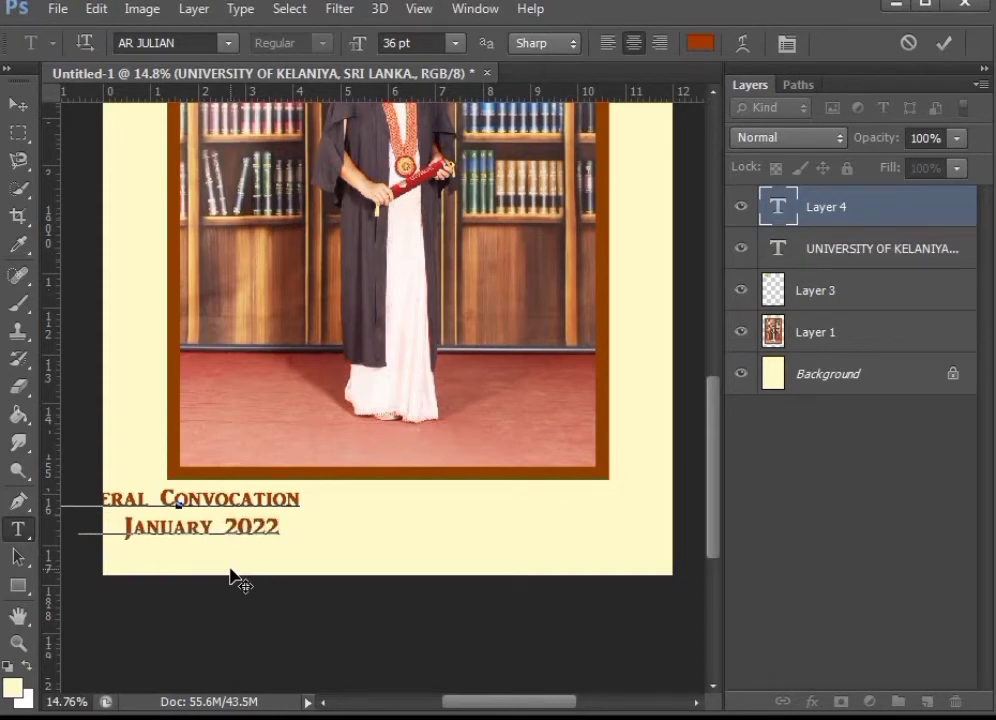
pyautogui.write(' At')
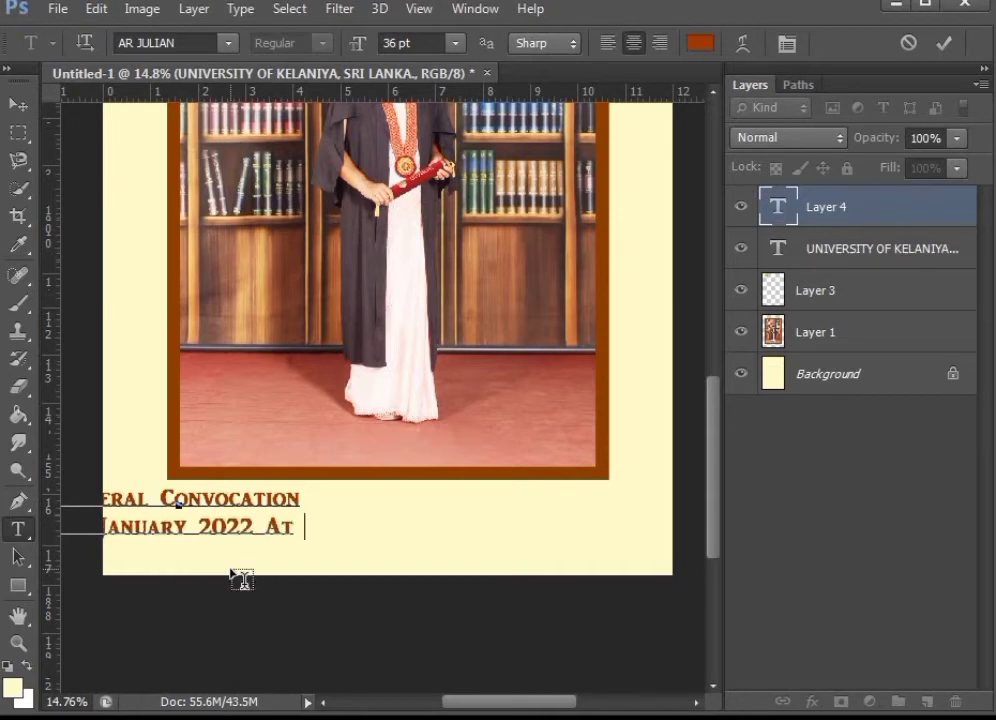
pyautogui.write(' BMICH')
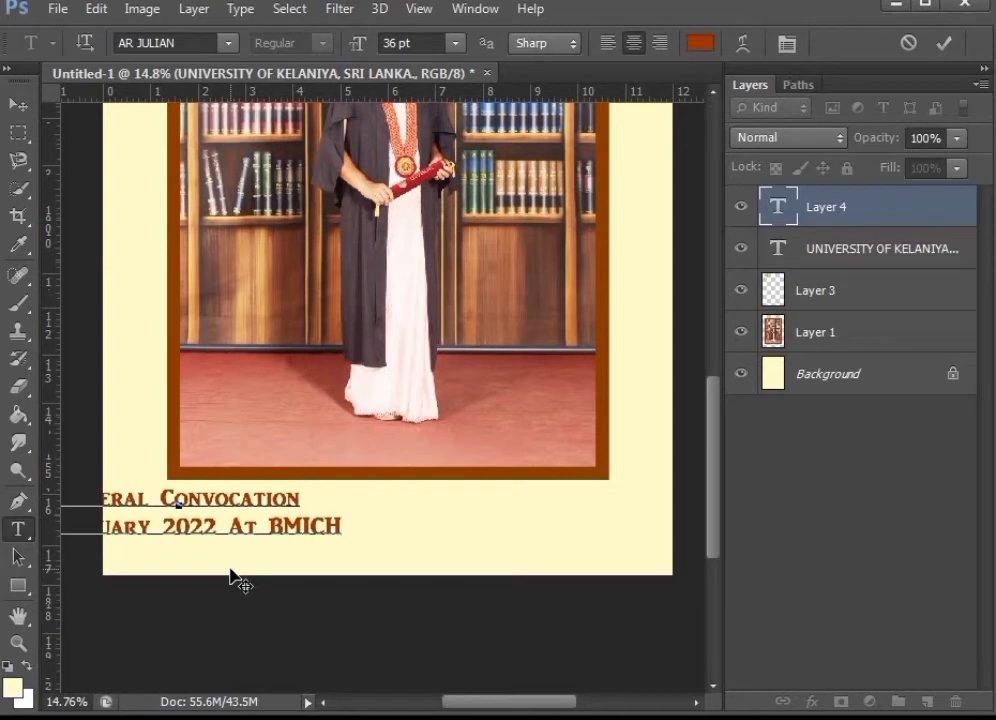
pyautogui.click(19, 108)
pyautogui.moveTo(213, 516); pyautogui.dragTo(417, 515)
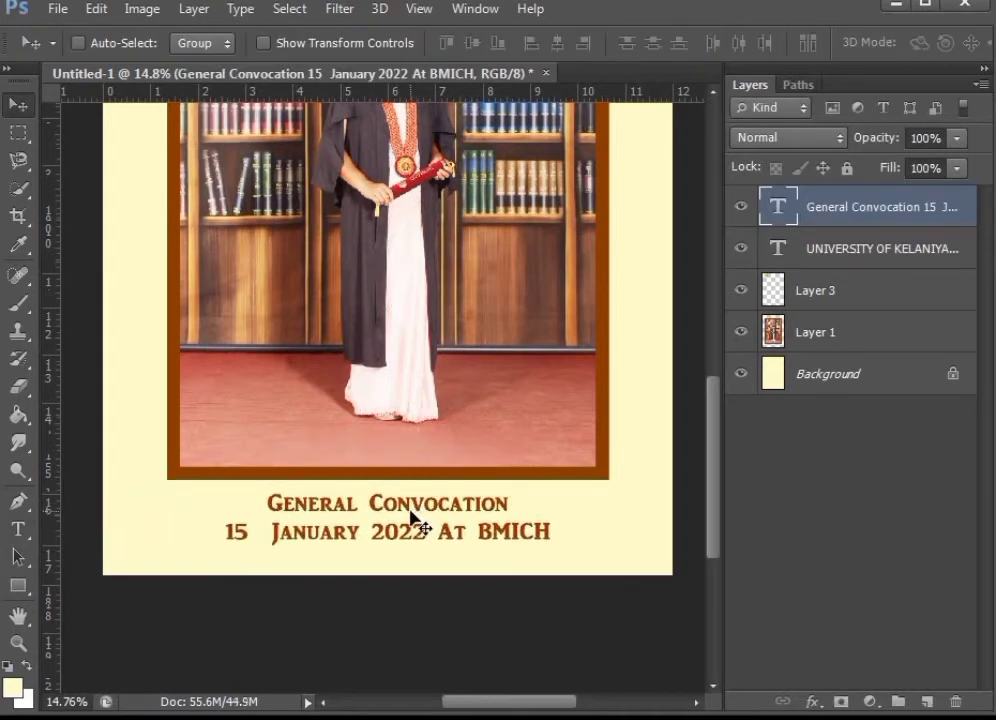
# Step: Place a vertical guide through the horizontal centre of the framed portrait on Layer 1
pyautogui.scroll(3, 716, 471)
pyautogui.click(890, 338)
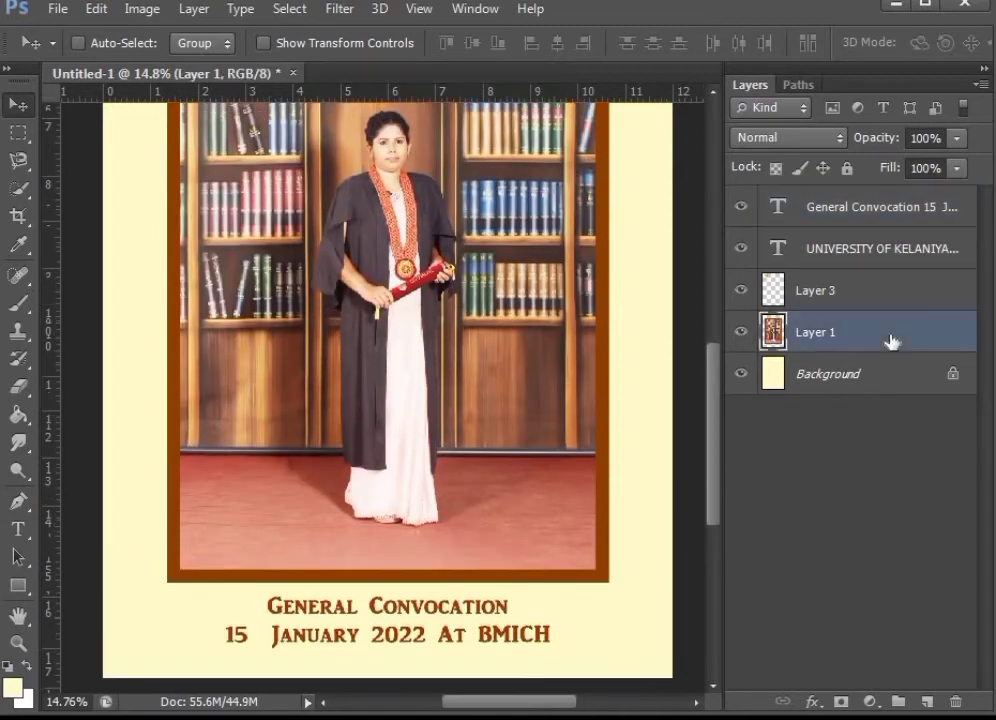
pyautogui.hotkey('ctrl', 't')
pyautogui.moveTo(50, 355); pyautogui.dragTo(388, 360)
pyautogui.press('Return')
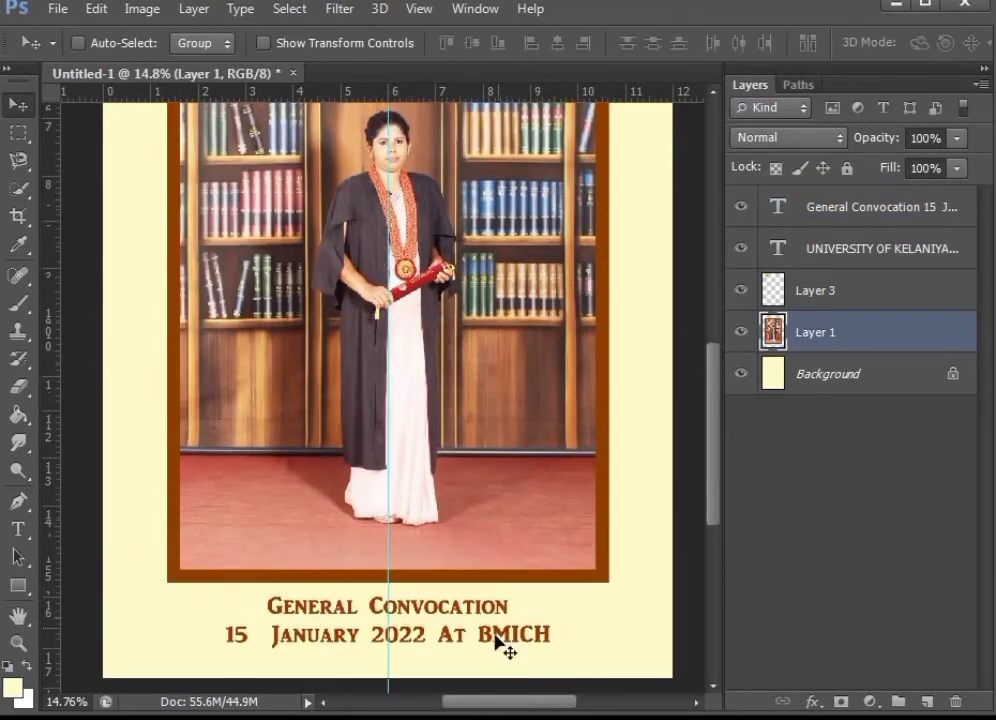
# Step: Check the convocation caption's centre against the vertical guide using its transform box
pyautogui.click(864, 220)
pyautogui.hotkey('ctrl', 't')
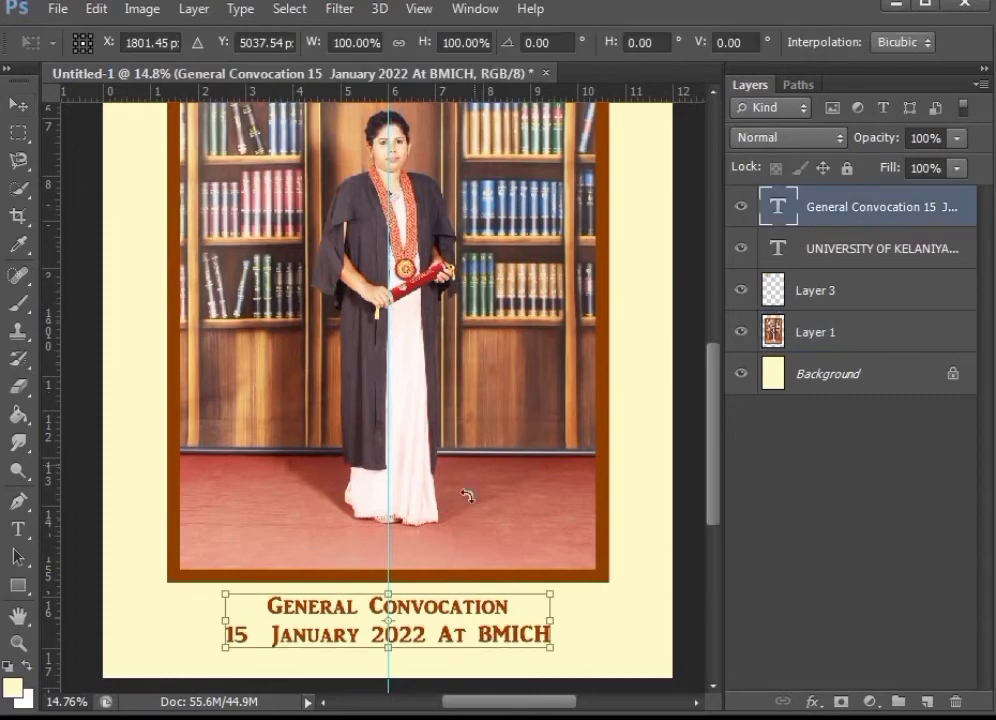
pyautogui.scroll(4, 388, 625)
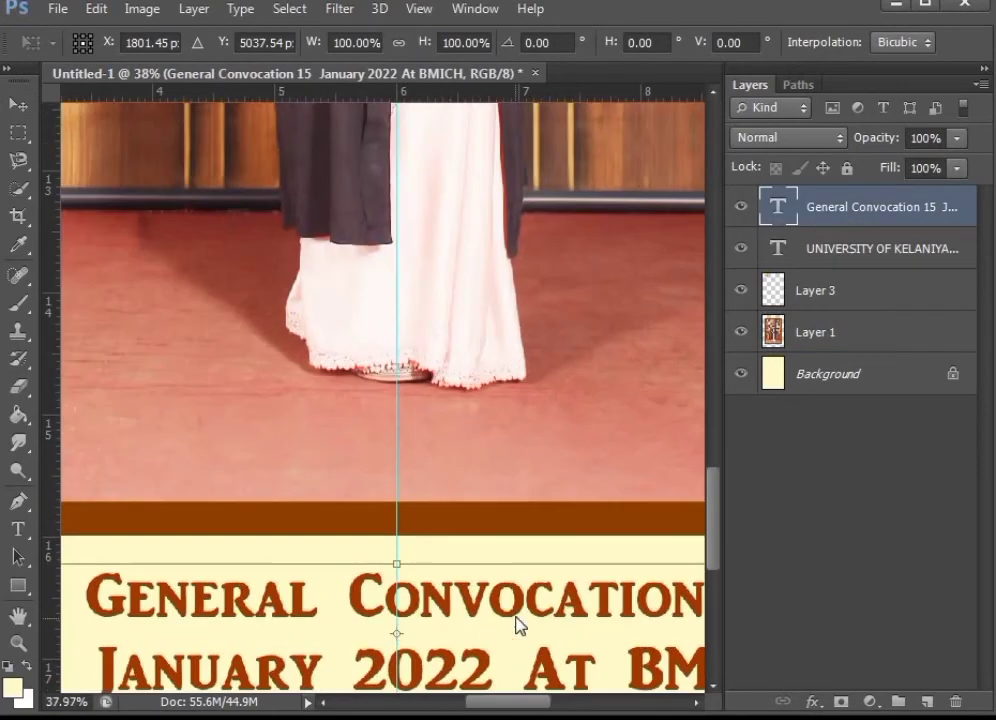
pyautogui.scroll(-3, 442, 600)
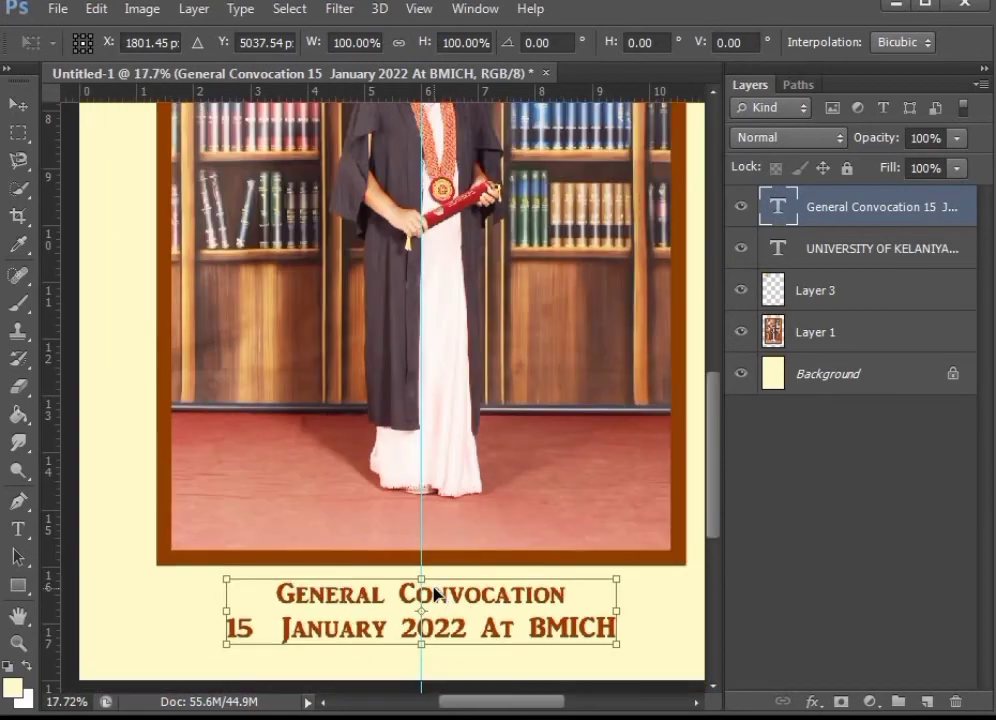
pyautogui.press('Return')
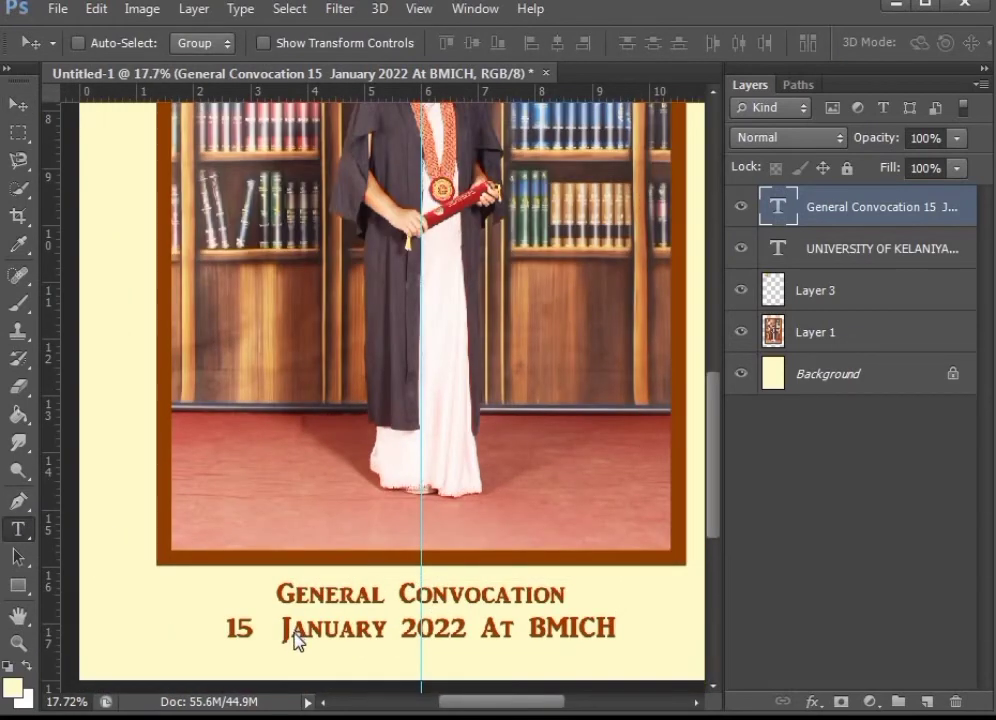
# Step: Change the words "January" and "At" in the caption to the Bell Gothic Std Bold font
pyautogui.press('t')
pyautogui.click(294, 632)
pyautogui.moveTo(283, 628); pyautogui.dragTo(388, 627)
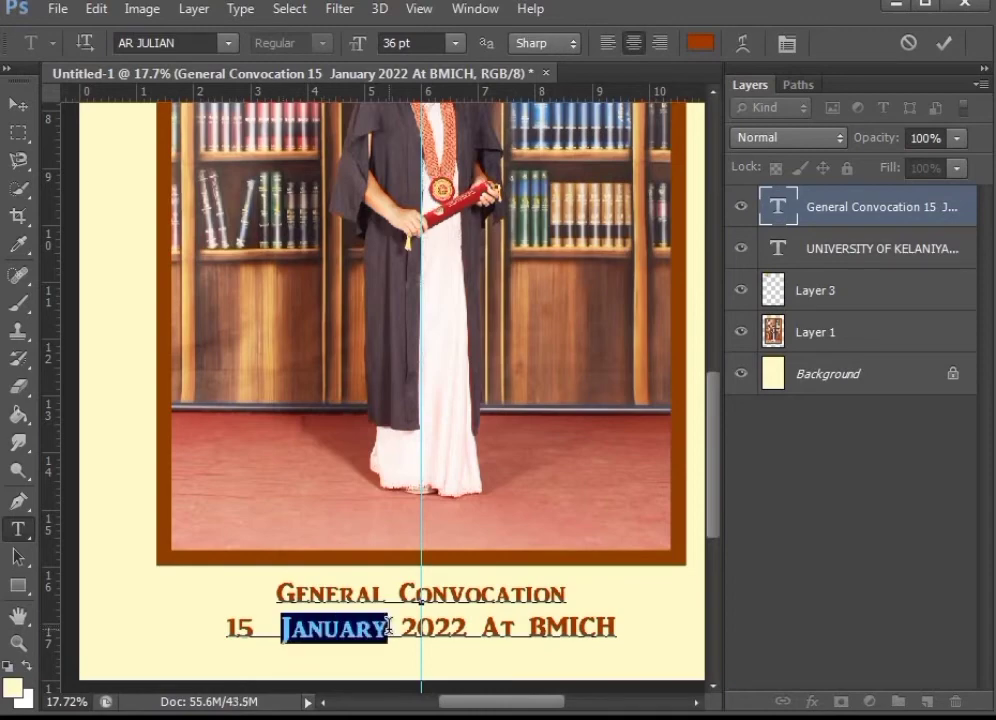
pyautogui.click(229, 43)
pyautogui.click(250, 266)
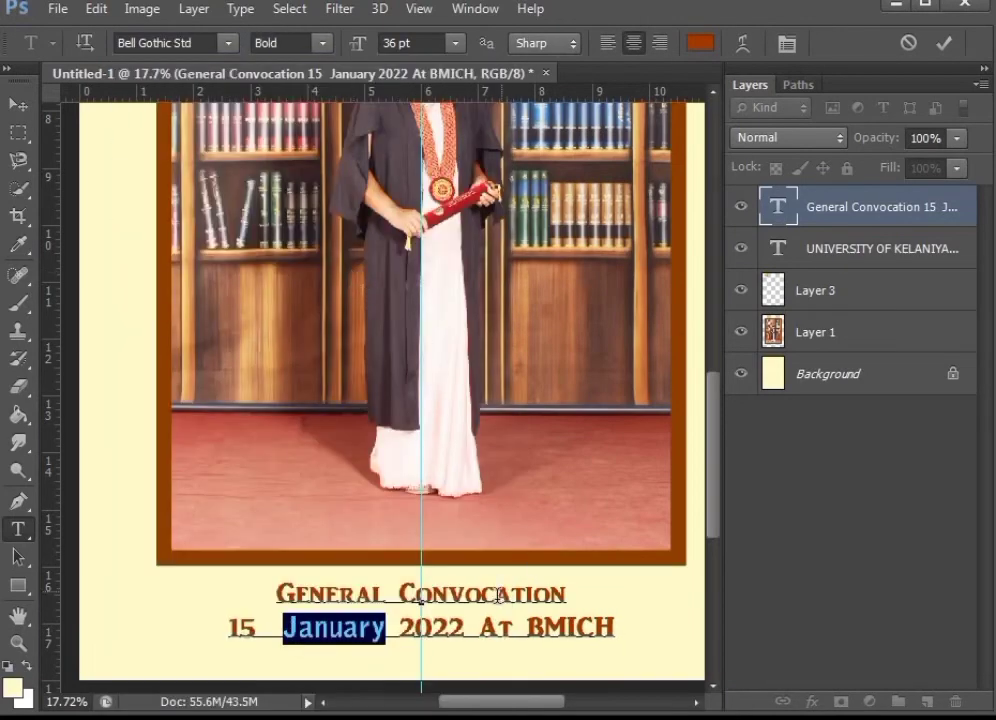
pyautogui.doubleClick(497, 627)
pyautogui.click(229, 43)
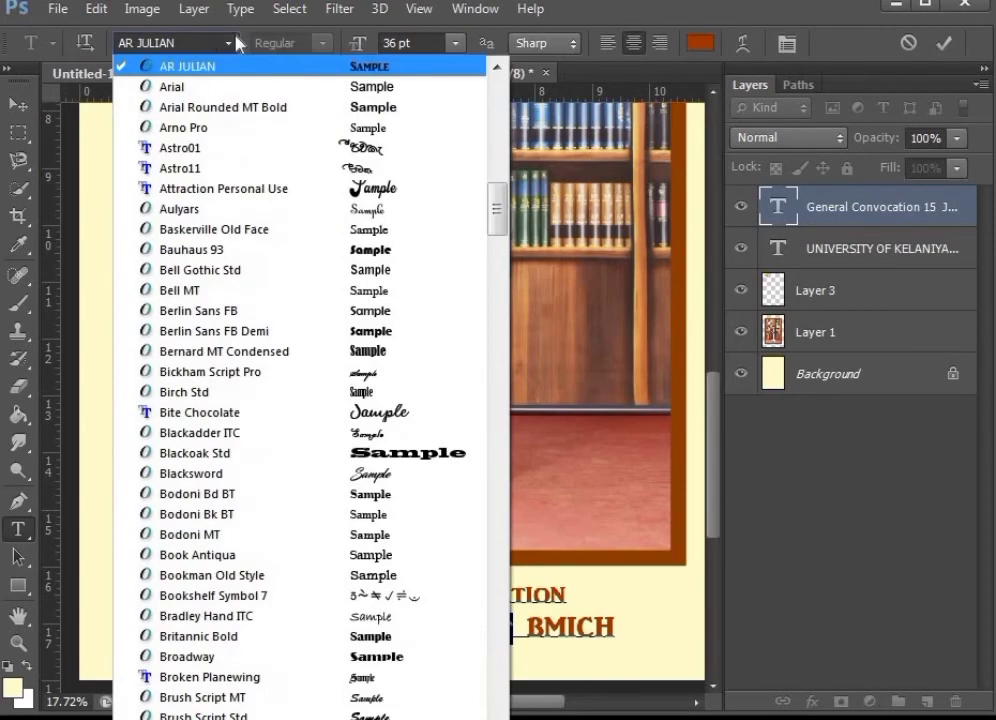
pyautogui.click(299, 270)
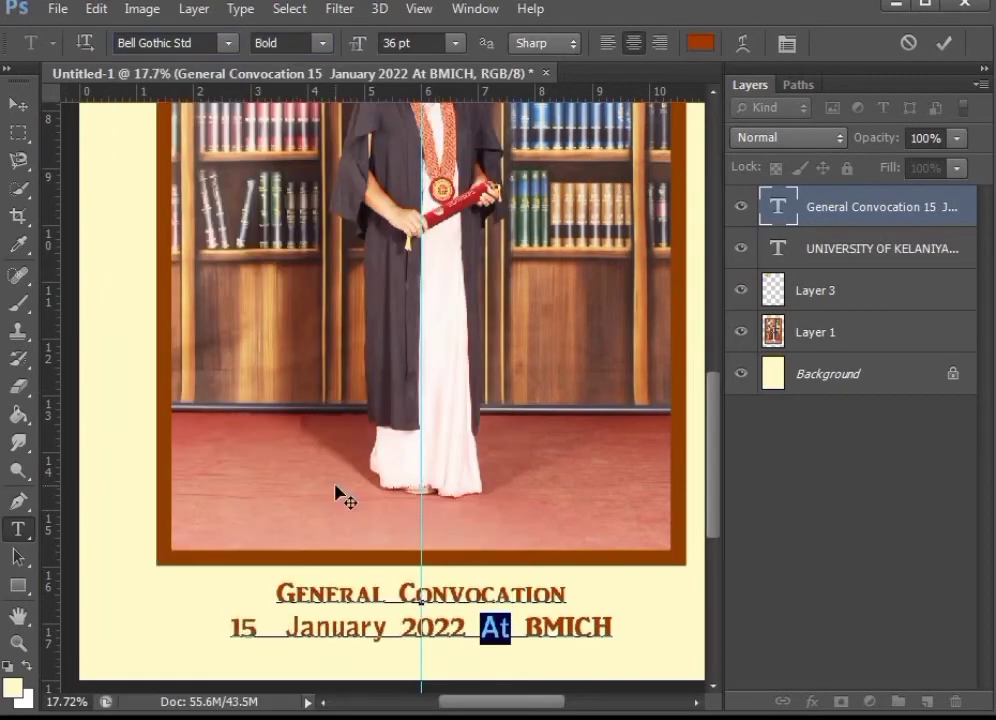
# Step: Recolour both lines of the convocation caption black and commit the text
pyautogui.moveTo(278, 593); pyautogui.dragTo(629, 638)
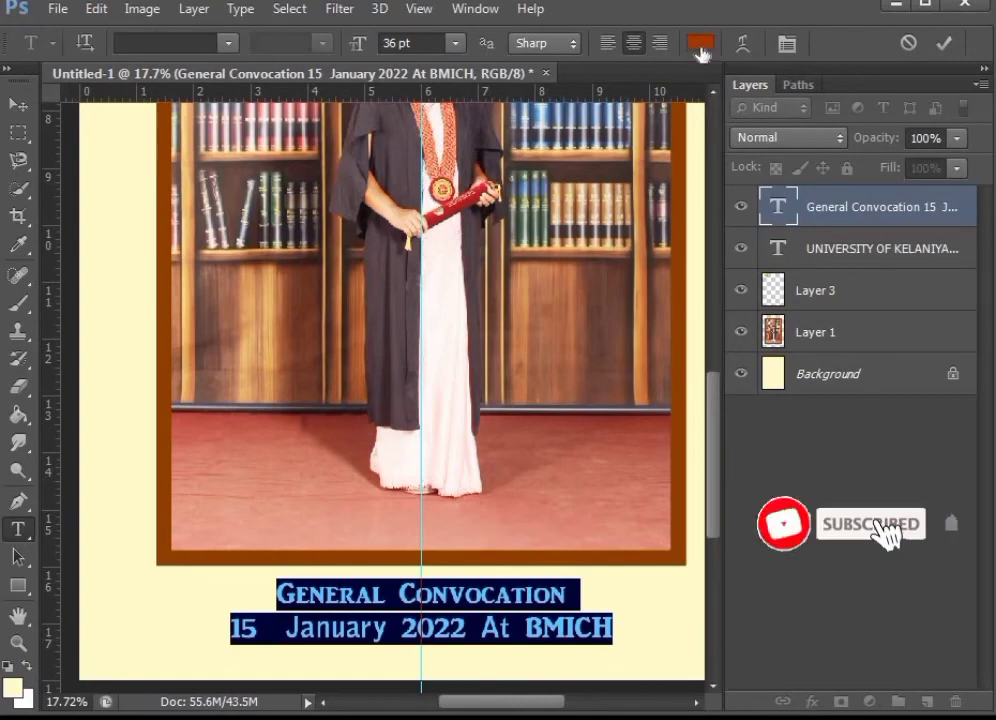
pyautogui.click(700, 43)
pyautogui.moveTo(379, 345); pyautogui.dragTo(138, 469)
pyautogui.click(658, 171)
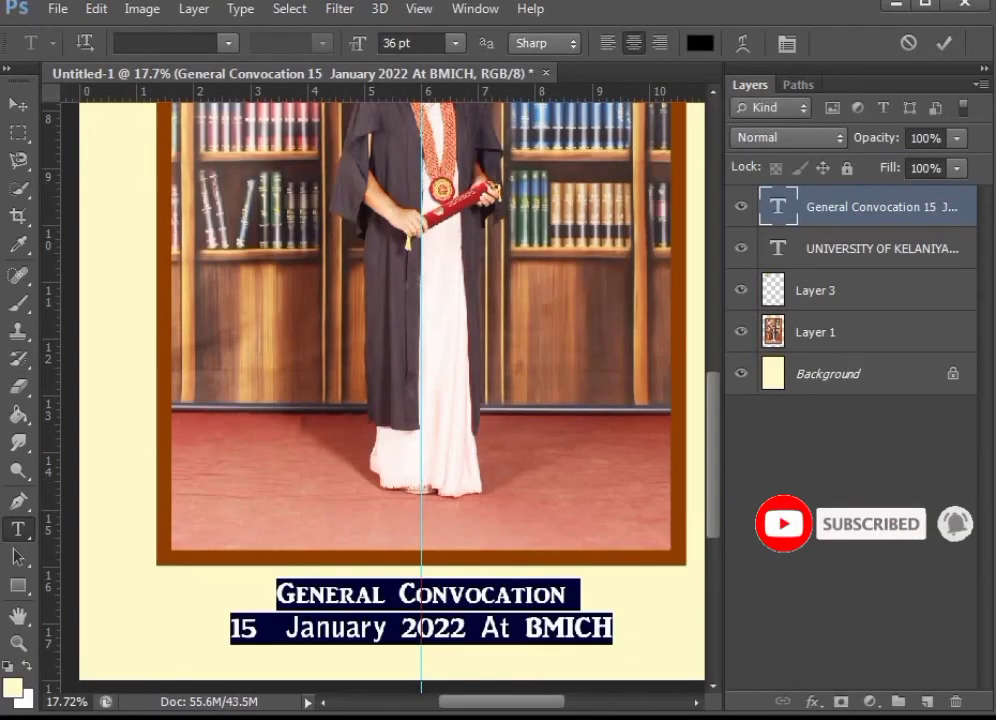
pyautogui.click(18, 103)
# Step: Add a separate text layer reading "th" in the cream side margin, set in Bell Gothic Std Bold at 24 pt
pyautogui.press('t')
pyautogui.click(120, 470)
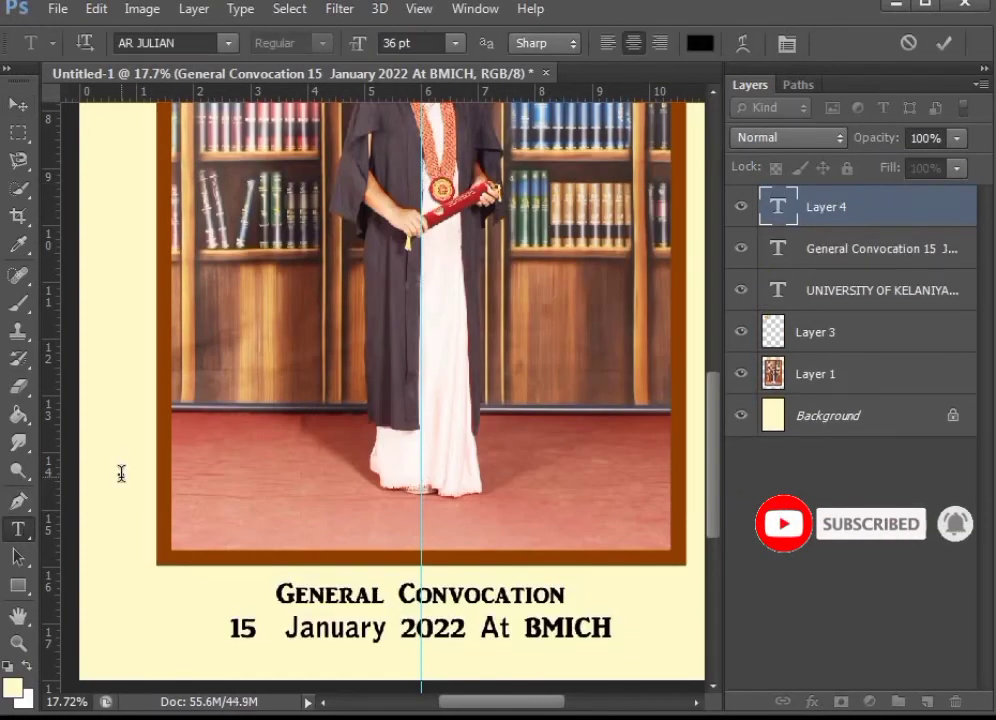
pyautogui.write('TH')
pyautogui.hotkey('ctrl', 'a')
pyautogui.click(228, 43)
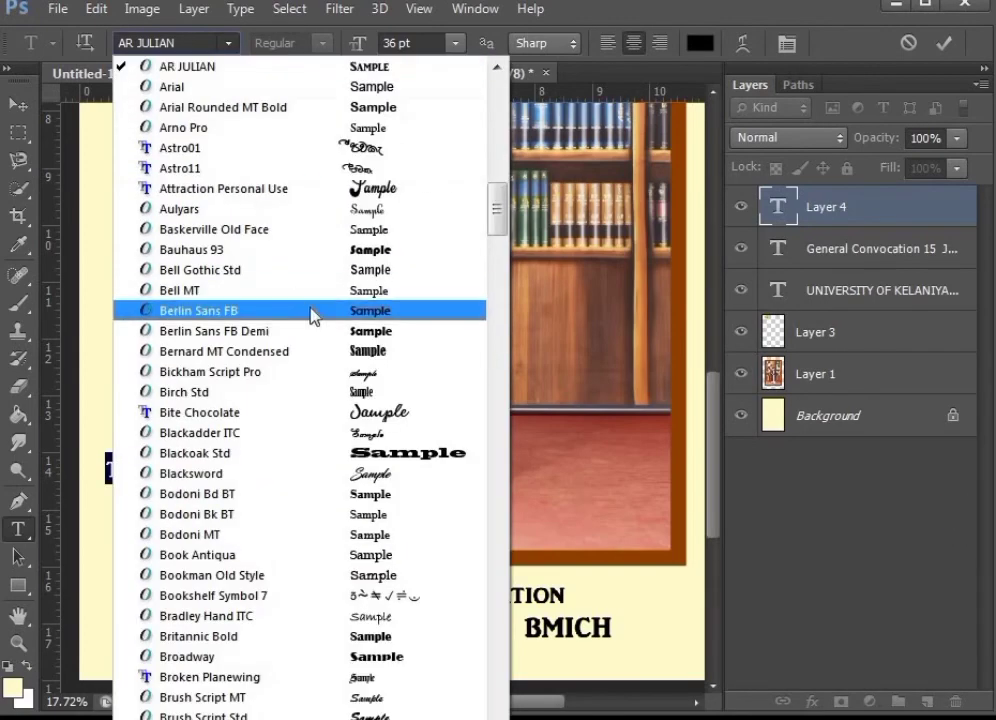
pyautogui.click(331, 270)
pyautogui.click(455, 43)
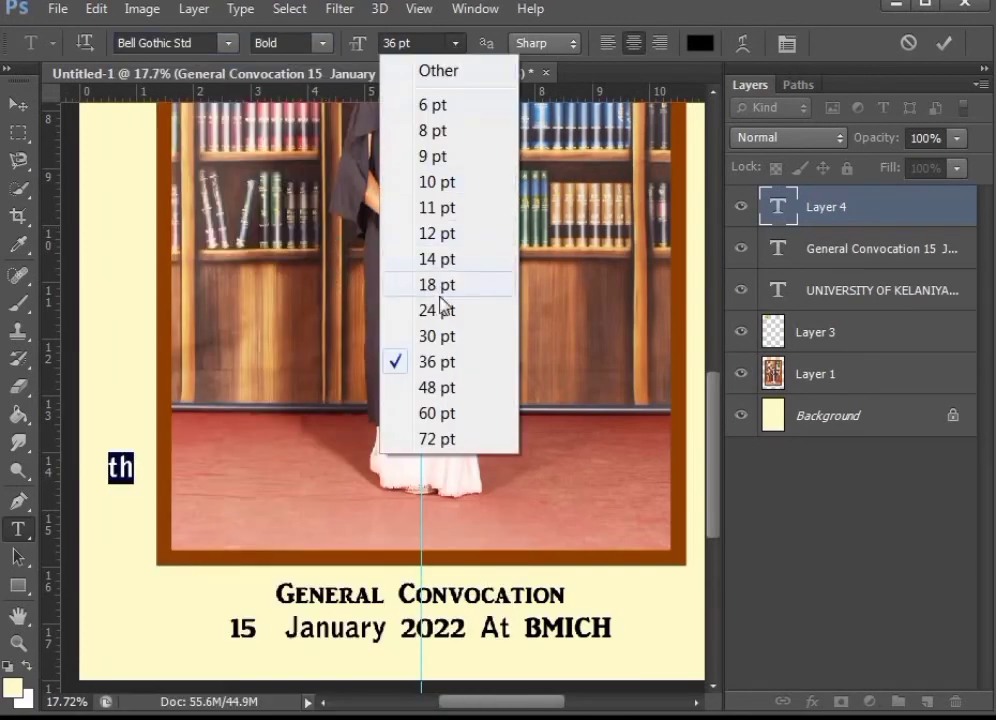
pyautogui.click(436, 307)
pyautogui.hotkey('ctrl', 'Return')
# Step: Move the "th" text to the upper right of the 15 in the caption and scale it to about 64%
pyautogui.moveTo(124, 472); pyautogui.dragTo(268, 607)
pyautogui.scroll(5, 262, 684)
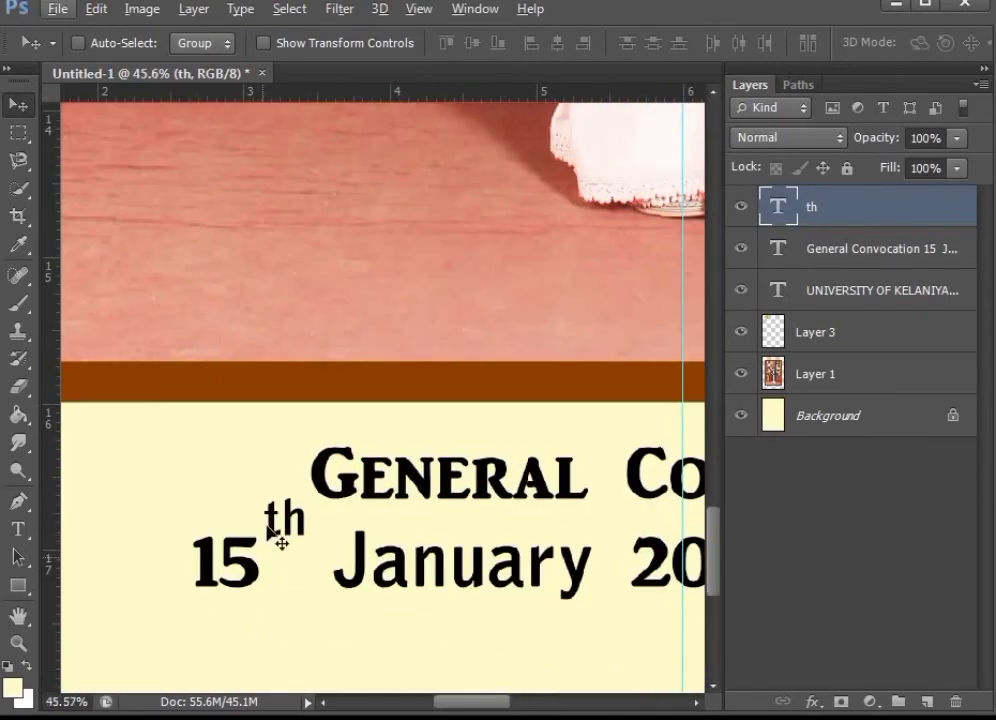
pyautogui.hotkey('ctrl', 't')
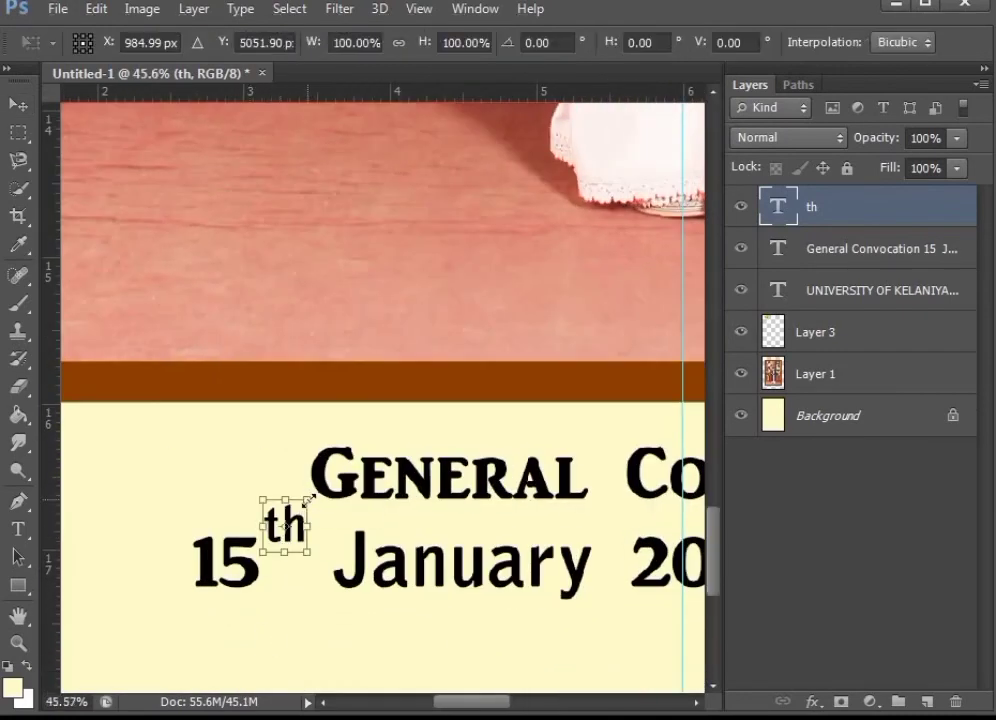
pyautogui.moveTo(306, 495); pyautogui.dragTo(303, 511)
# Step: Nudge the "th" to about X 963.6 px, Y 5086.6 px so it sits as a superscript on the 15, and commit
pyautogui.press('Left')
pyautogui.press('Left')
pyautogui.press('Left')
pyautogui.press('Left')
pyautogui.press('Left')
pyautogui.press('Left')
pyautogui.press('Left')
pyautogui.press('Left')
pyautogui.press('Left')
pyautogui.press('Left')
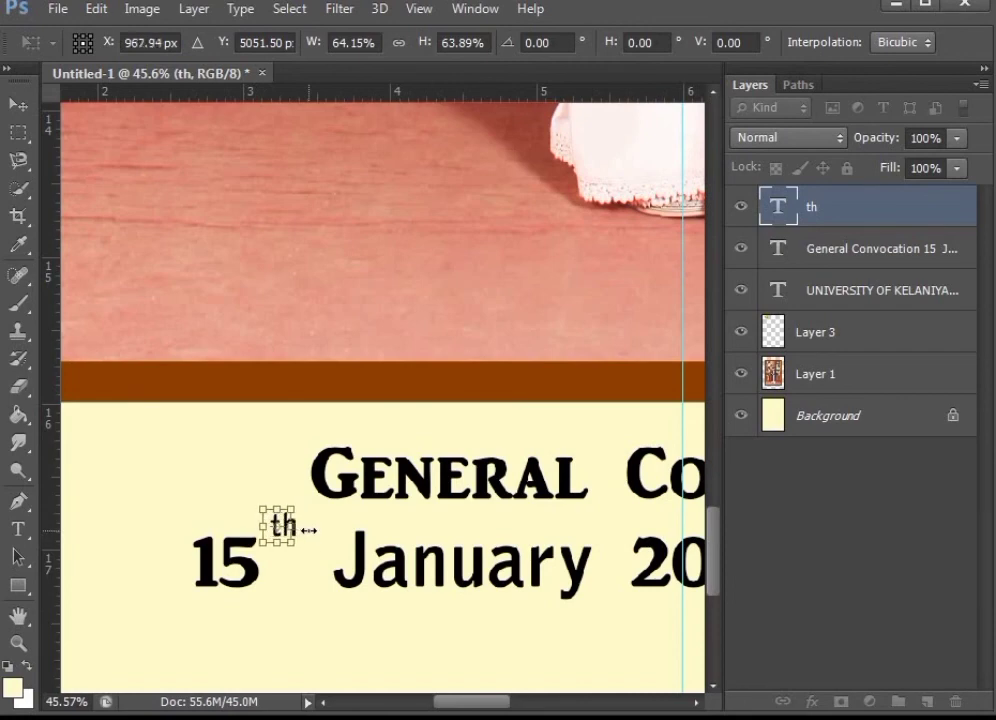
pyautogui.press('Down')
pyautogui.press('Down')
pyautogui.press('Down')
pyautogui.press('Down')
pyautogui.press('Down')
pyautogui.press('Down')
pyautogui.press('Down')
pyautogui.press('Down')
pyautogui.press('Down')
pyautogui.press('Down')
pyautogui.press('Down')
pyautogui.press('Down')
pyautogui.press('Down')
pyautogui.press('Down')
pyautogui.press('Down')
pyautogui.press('Down')
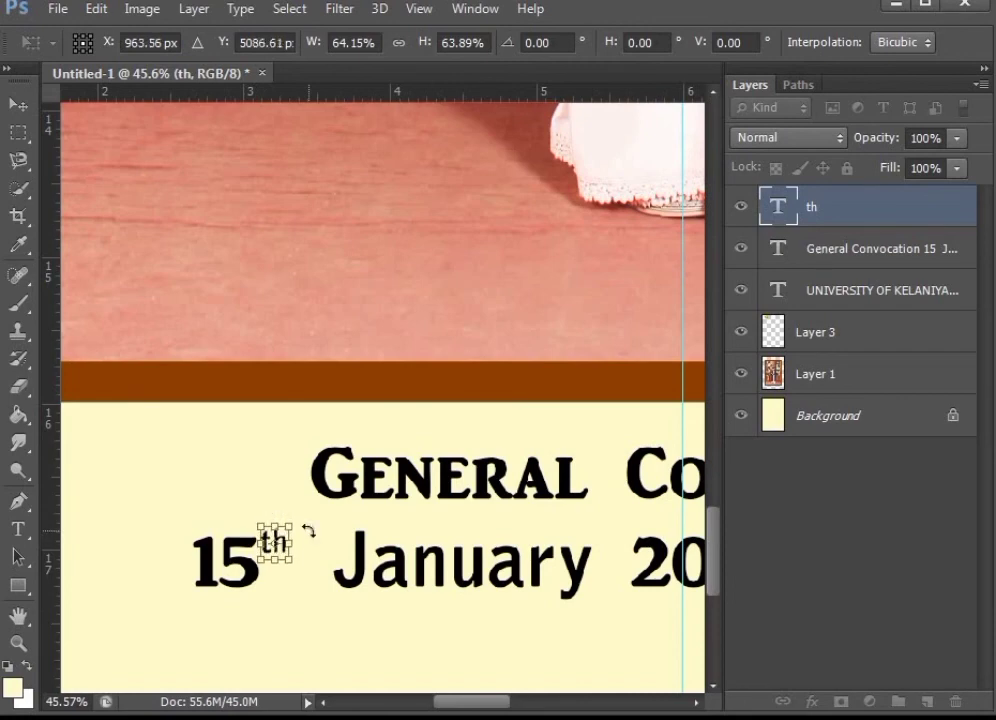
pyautogui.press('Return')
# Step: Delete one of the spaces between "15" and "January", and move the "th" layer right so it follows the 15 again
pyautogui.click(18, 529)
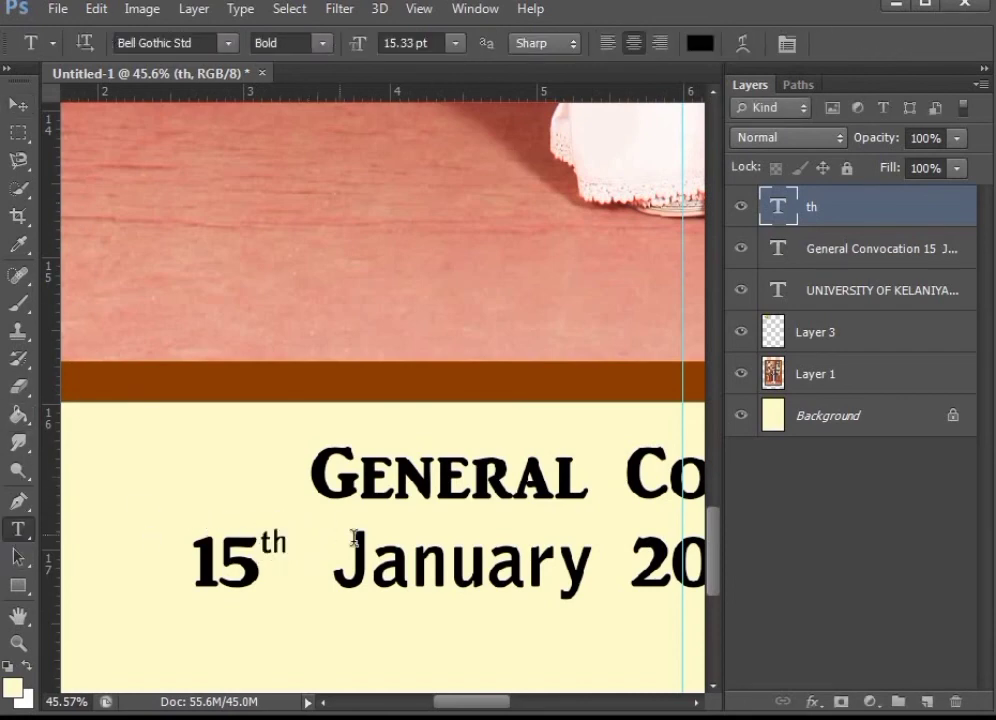
pyautogui.click(350, 567)
pyautogui.press('BackSpace')
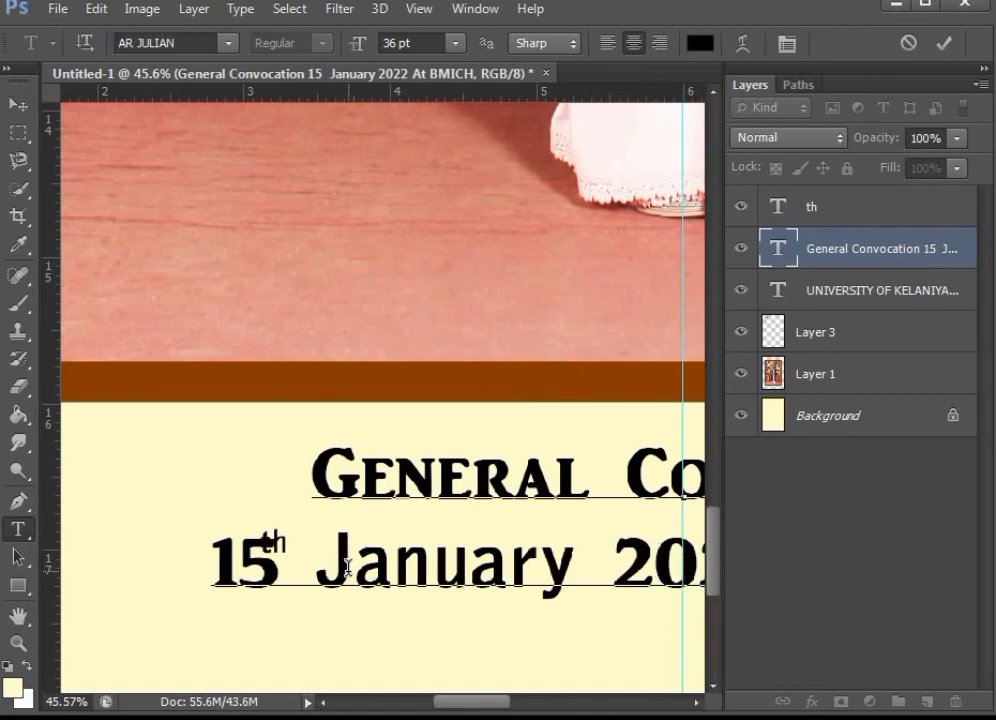
pyautogui.click(18, 103)
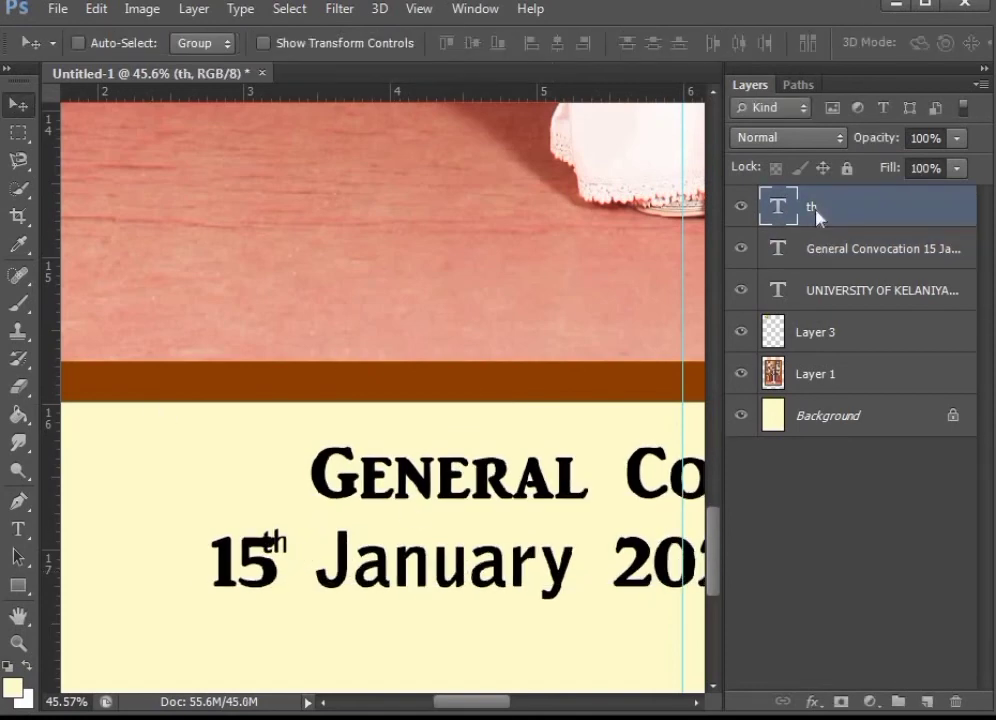
pyautogui.scroll(-6, 590, 140)
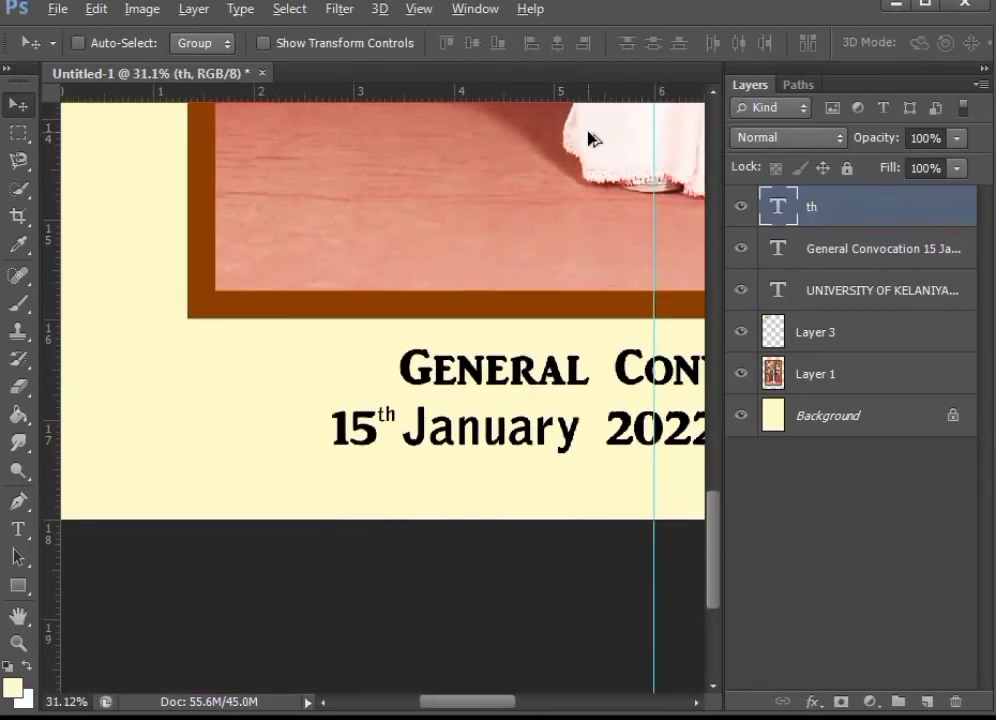
pyautogui.scroll(-1, 580, 140)
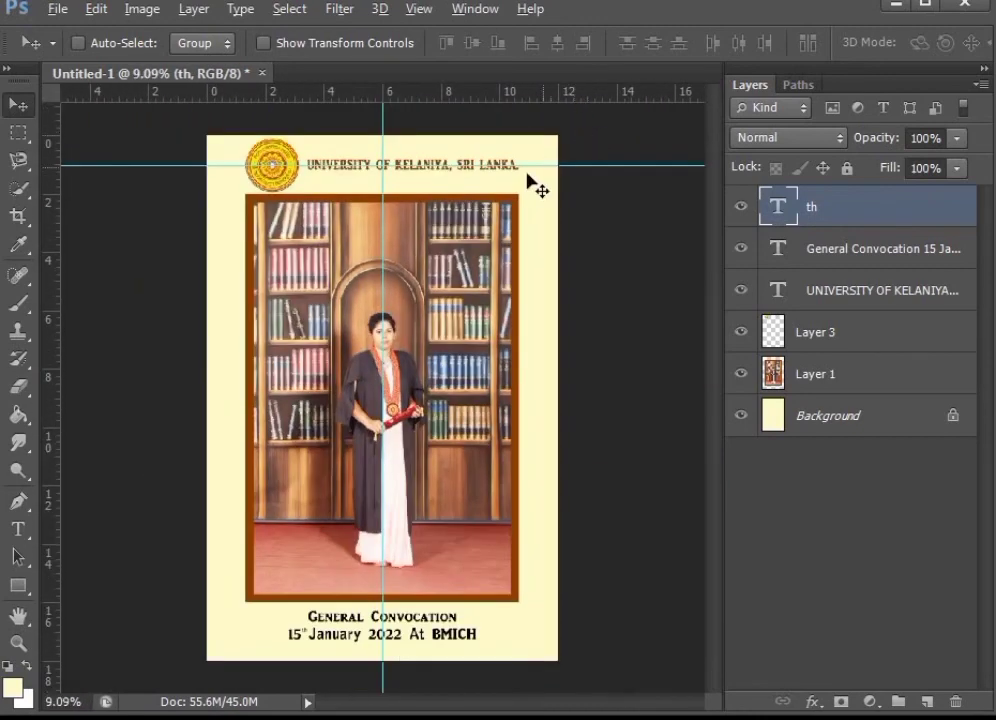